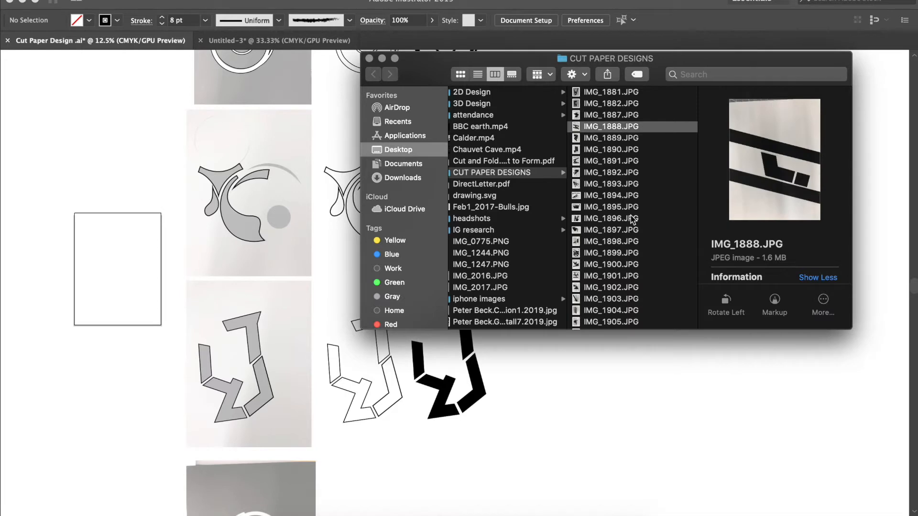
Preview the cut paper photos IMG_1888.JPG and IMG_1881.JPG at full size in the CUT PAPER DESIGNS folder
{"action": "key", "text": "space"}
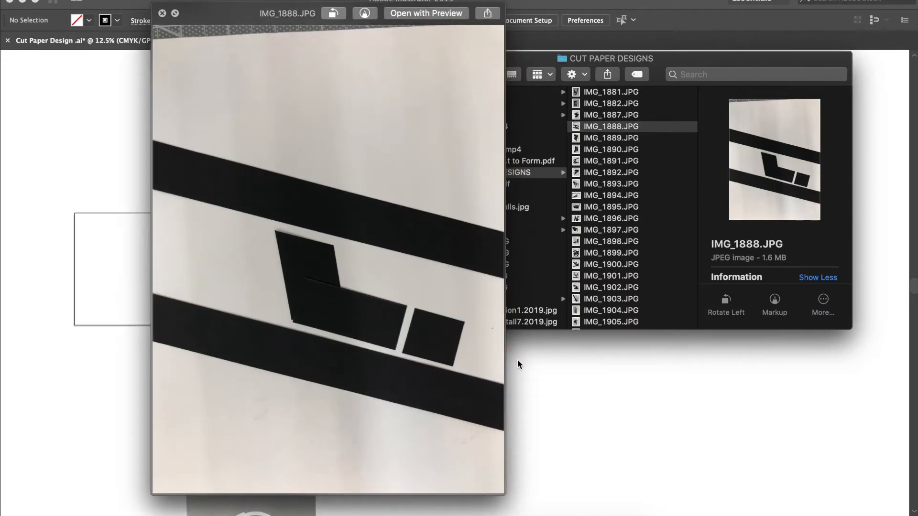
{"action": "key", "text": "space"}
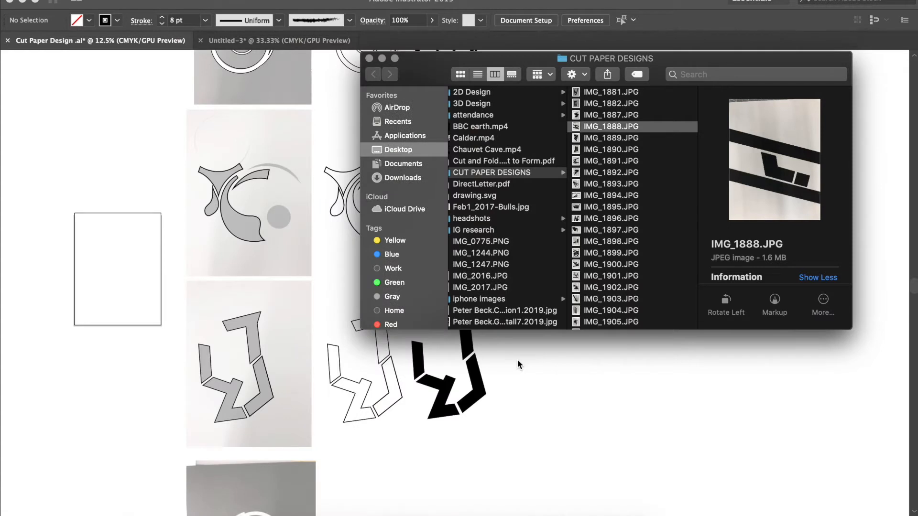
{"action": "key", "text": "Down"}
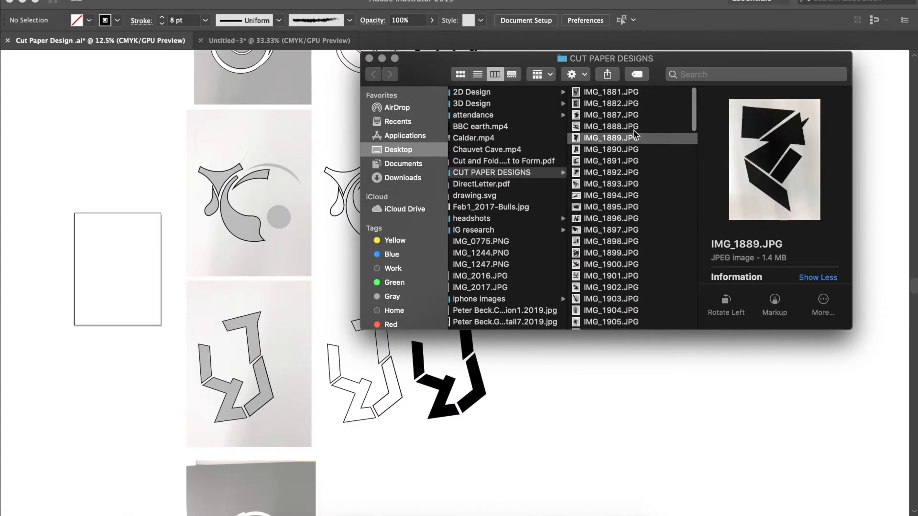
{"action": "left_click", "coordinate": [630, 95]}
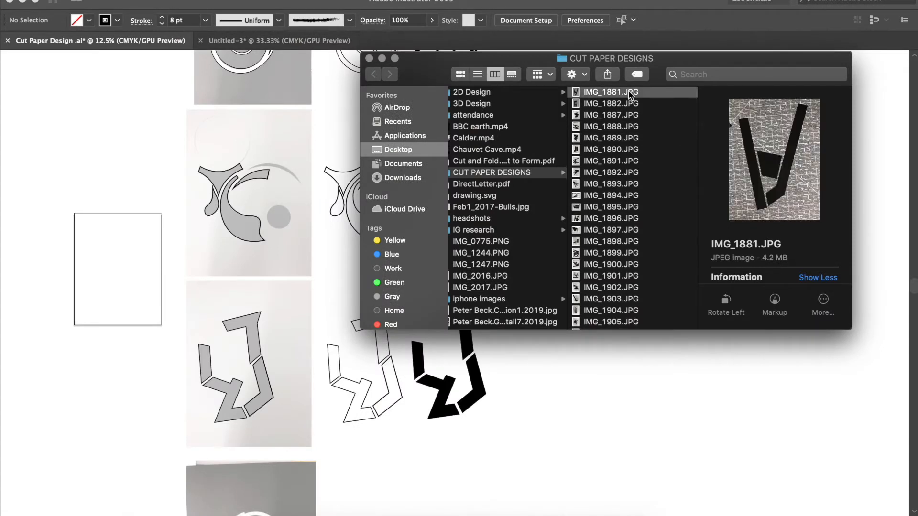
{"action": "key", "text": "space"}
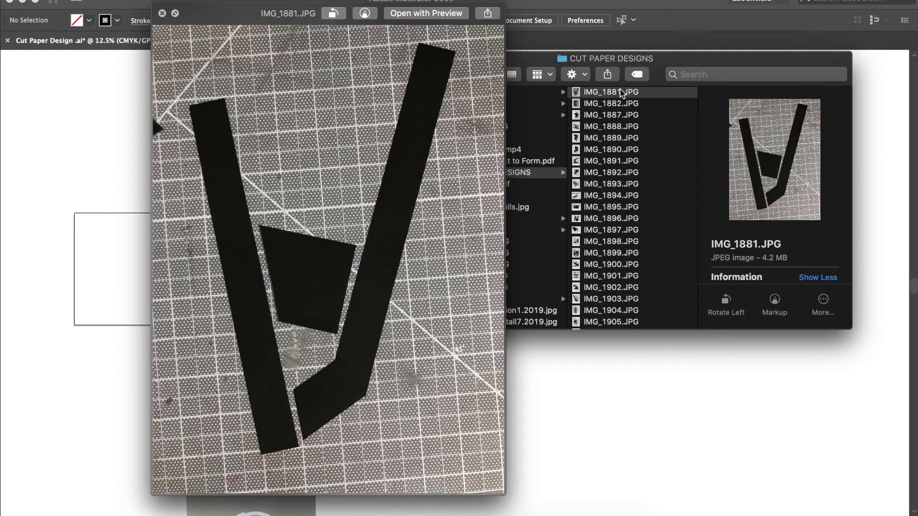
{"action": "key", "text": "space"}
Preview the cut paper photos IMG_1923.JPG through IMG_1925.JPG one after another in the same folder
{"action": "scroll", "coordinate": [631, 143], "scroll_direction": "down", "scroll_amount": 10}
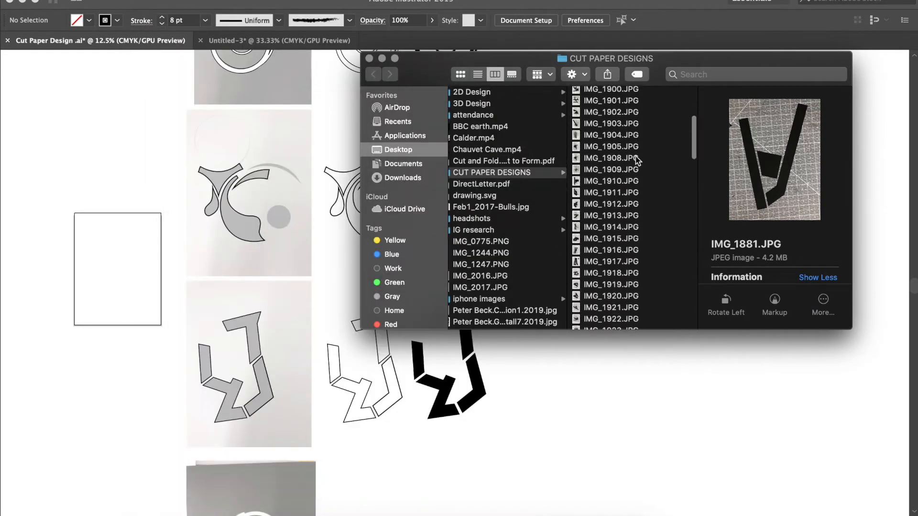
{"action": "scroll", "coordinate": [636, 157], "scroll_direction": "down", "scroll_amount": 3}
{"action": "left_click", "coordinate": [636, 154]}
{"action": "key", "text": "space"}
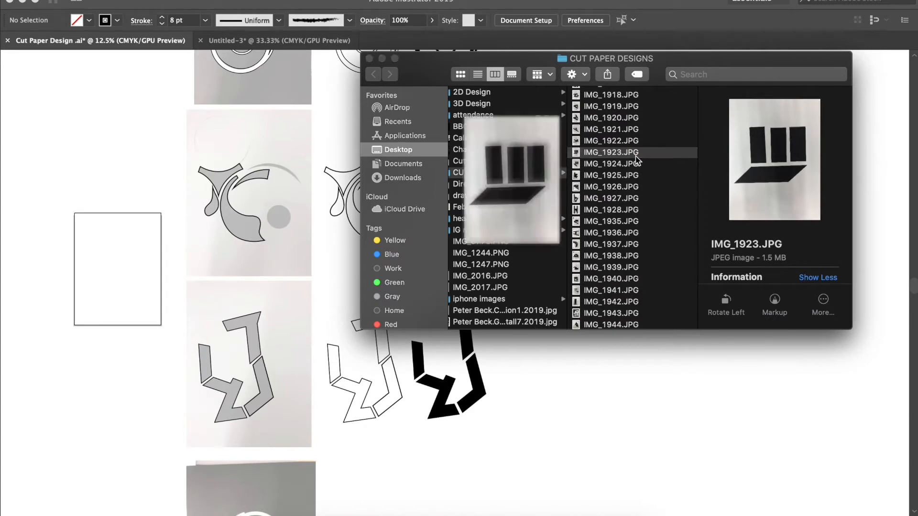
{"action": "key", "text": "Down"}
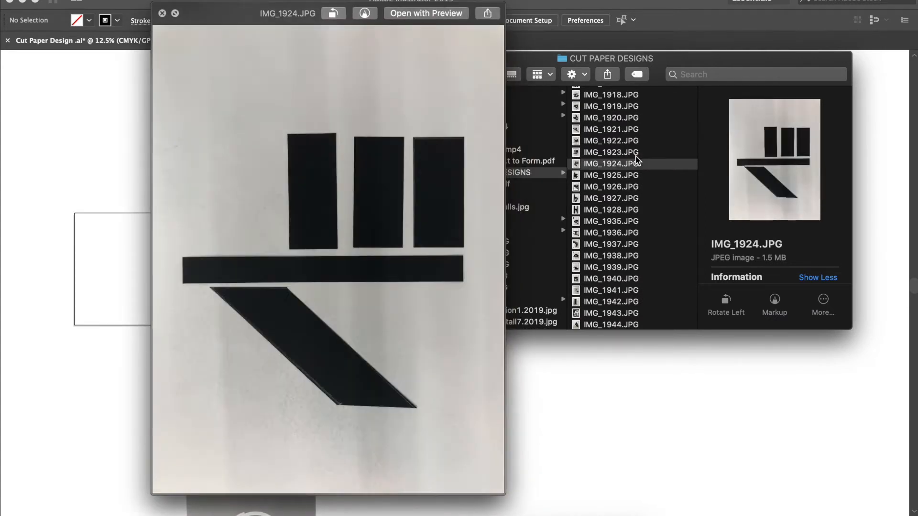
{"action": "key", "text": "Down"}
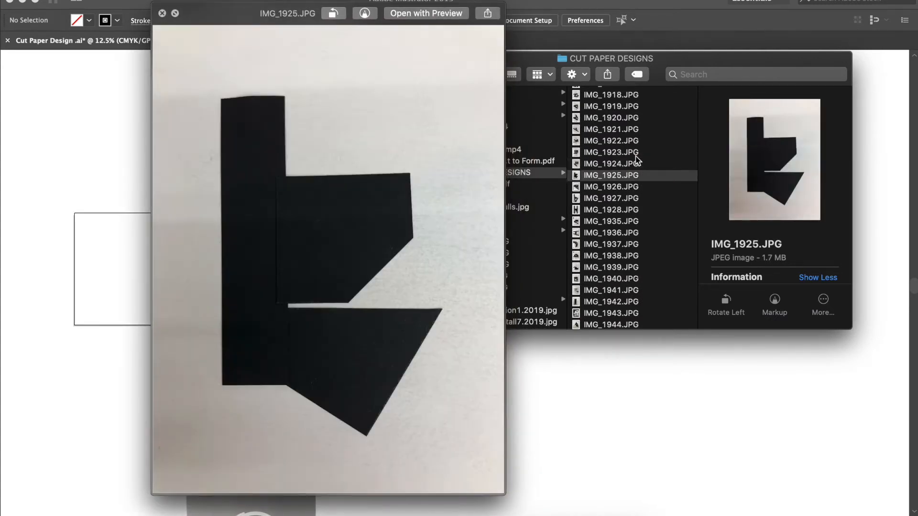
{"action": "key", "text": "space"}
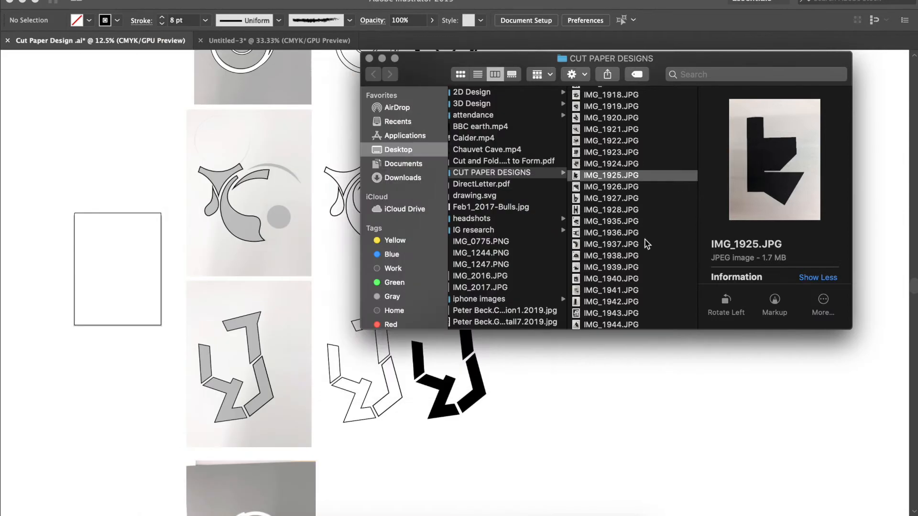
Switch to the Illustrator document Cut Paper Design and place a duplicate of the white circle-lines photo beside the original
{"action": "left_click", "coordinate": [563, 362]}
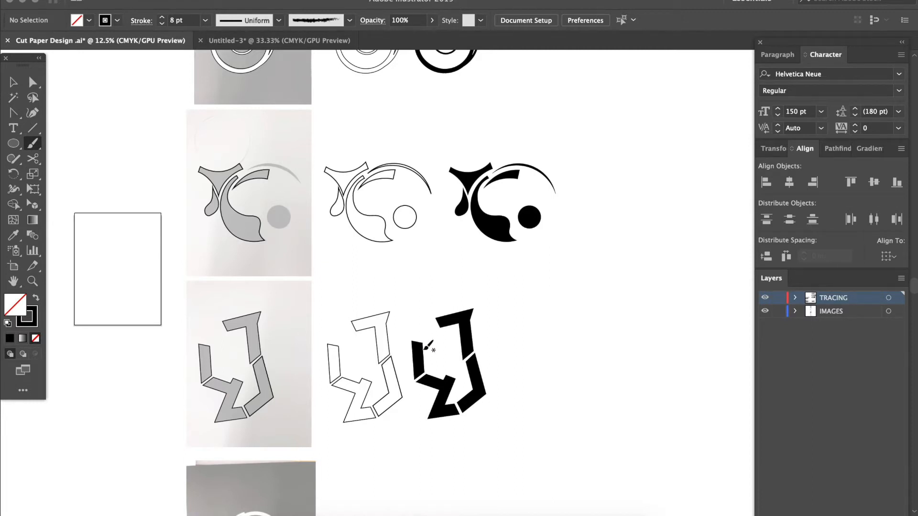
{"action": "scroll", "coordinate": [308, 266], "scroll_direction": "left", "scroll_amount": 2}
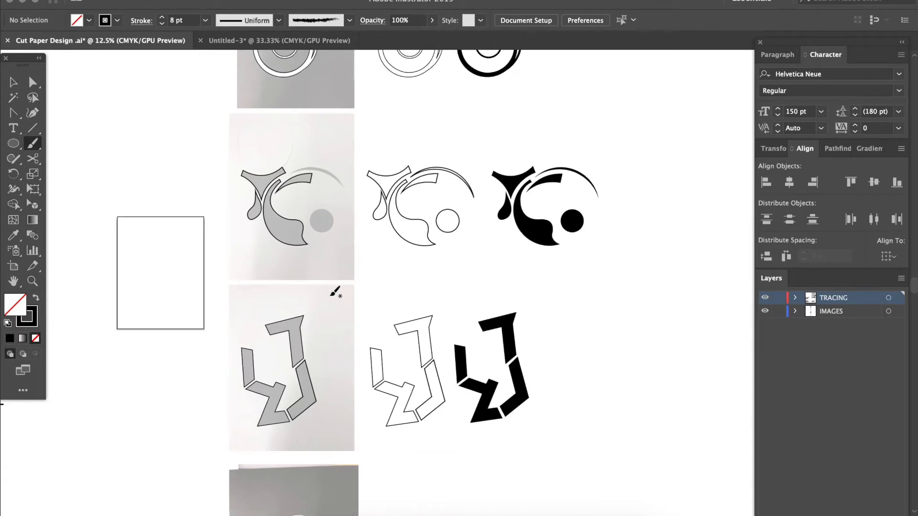
{"action": "scroll", "coordinate": [466, 299], "scroll_direction": "left", "scroll_amount": 10}
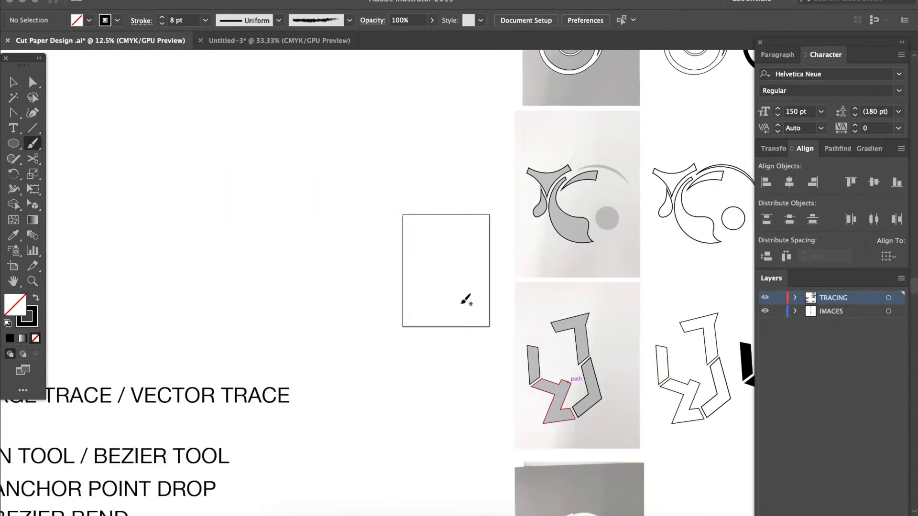
{"action": "scroll", "coordinate": [466, 299], "scroll_direction": "down", "scroll_amount": 2}
{"action": "scroll", "coordinate": [466, 298], "scroll_direction": "right", "scroll_amount": 8}
{"action": "scroll", "coordinate": [466, 299], "scroll_direction": "down", "scroll_amount": 4}
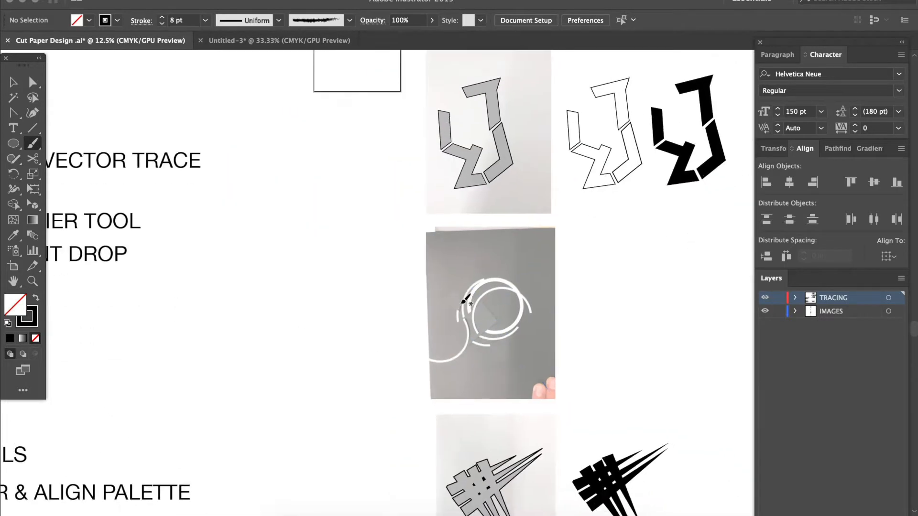
{"action": "key", "text": "v"}
{"action": "mouse_move", "coordinate": [403, 295]}
{"action": "left_mouse_down"}
{"action": "mouse_move", "coordinate": [577, 296]}
{"action": "mouse_move", "coordinate": [573, 288]}
{"action": "left_mouse_up"}
{"action": "scroll", "coordinate": [573, 290], "scroll_direction": "right", "scroll_amount": 2}
{"action": "scroll", "coordinate": [573, 289], "scroll_direction": "up", "scroll_amount": 1}
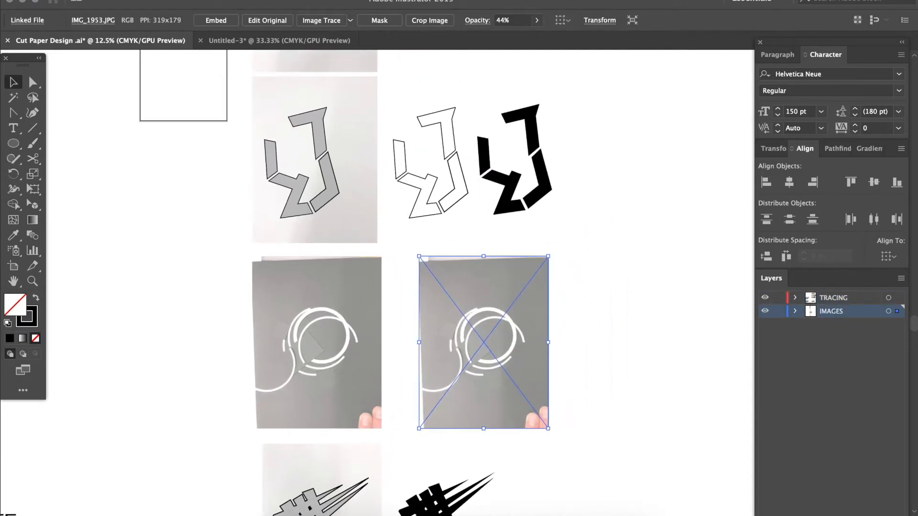
Run Image Trace on the duplicated photo in Black and White mode, accepting the large-image tracing
{"action": "left_click", "coordinate": [330, 1]}
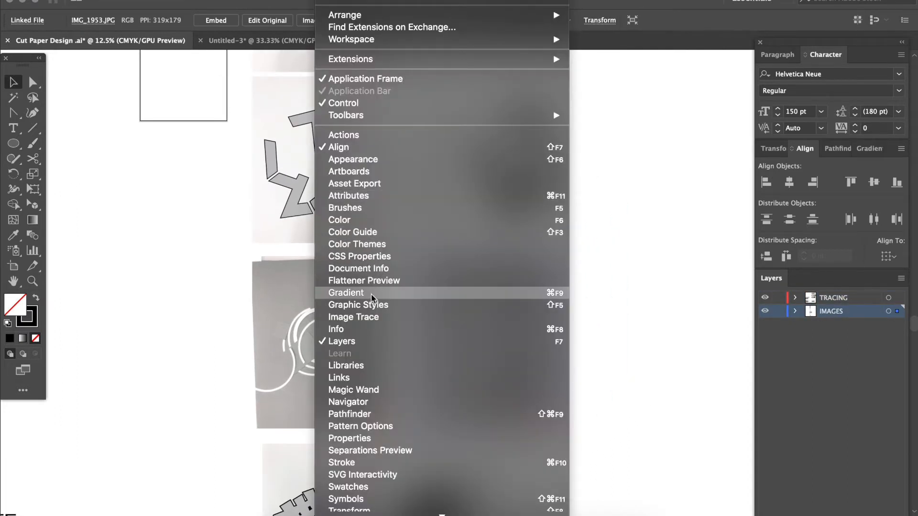
{"action": "left_click", "coordinate": [371, 318]}
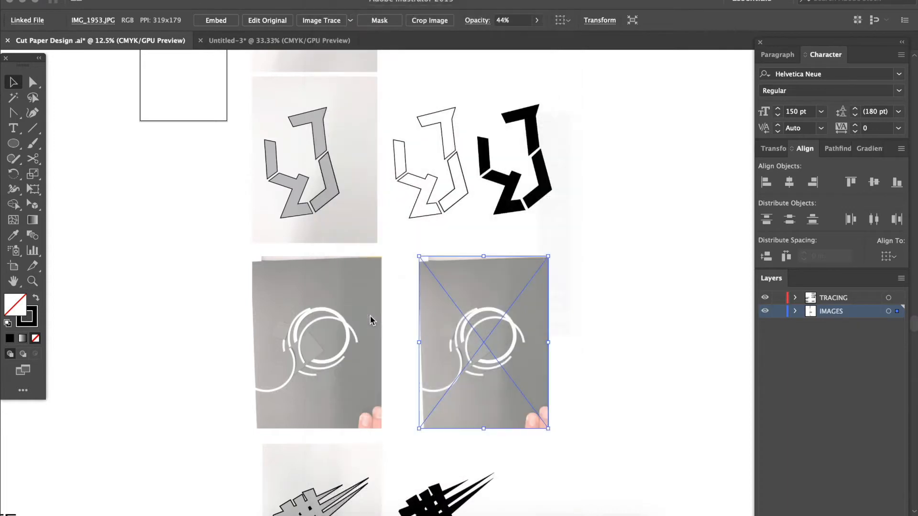
{"action": "left_click", "coordinate": [566, 320]}
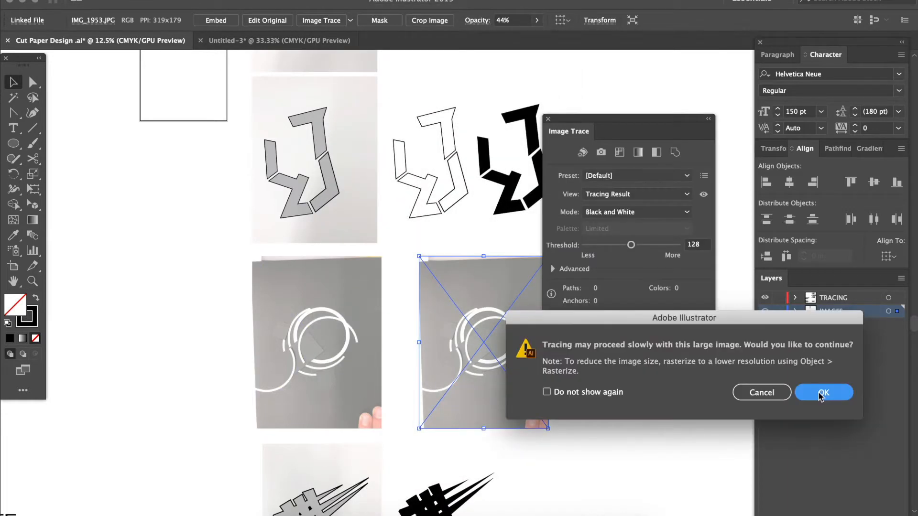
{"action": "key", "text": "Return"}
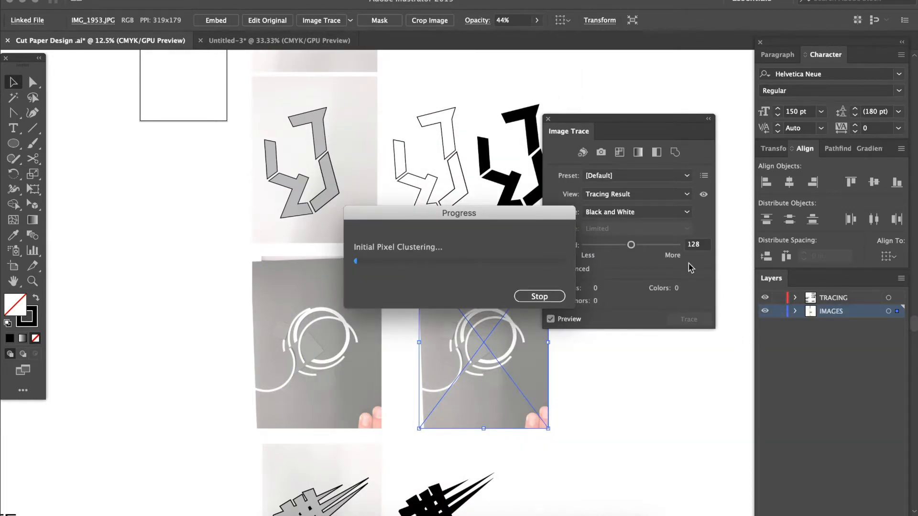
Raise the Image Trace threshold to 210 for the duplicated circle-lines photo
{"action": "left_click_drag", "start_coordinate": [620, 125], "coordinate": [669, 113]}
{"action": "key", "text": "ctrl+equal"}
{"action": "key", "text": "ctrl+equal"}
{"action": "left_click_drag", "start_coordinate": [677, 235], "coordinate": [692, 235]}
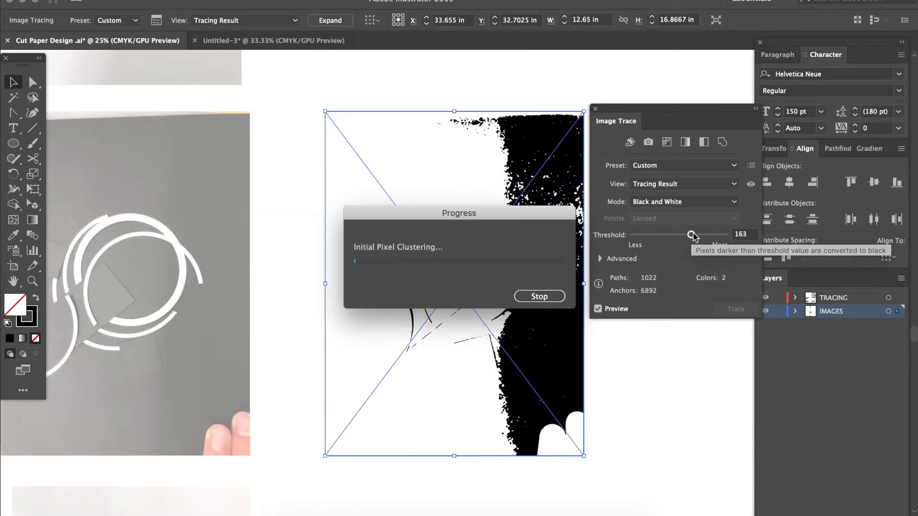
{"action": "left_click", "coordinate": [707, 235]}
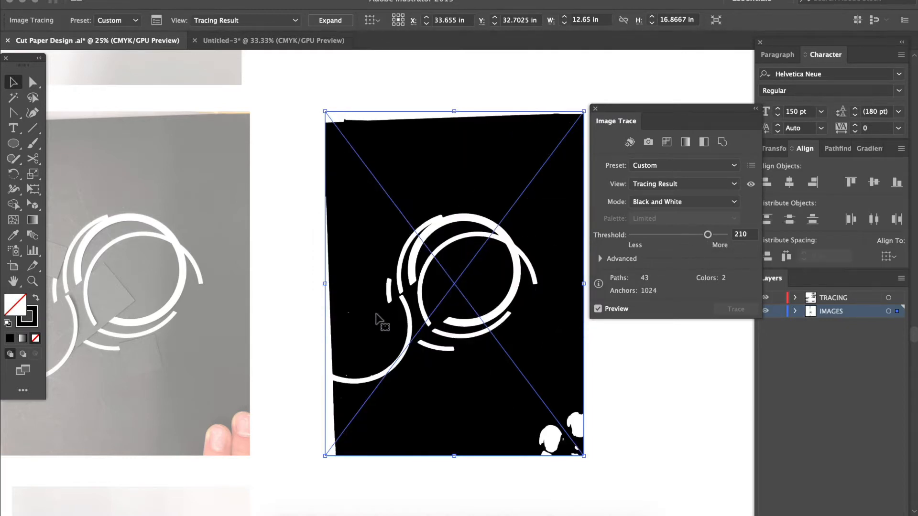
Examine the ends and edges of the traced white arcs close up, at up to 200% magnification
{"action": "key", "text": "ctrl+plus"}
{"action": "key", "text": "ctrl+plus"}
{"action": "key", "text": "ctrl+plus"}
{"action": "key", "text": "ctrl+plus"}
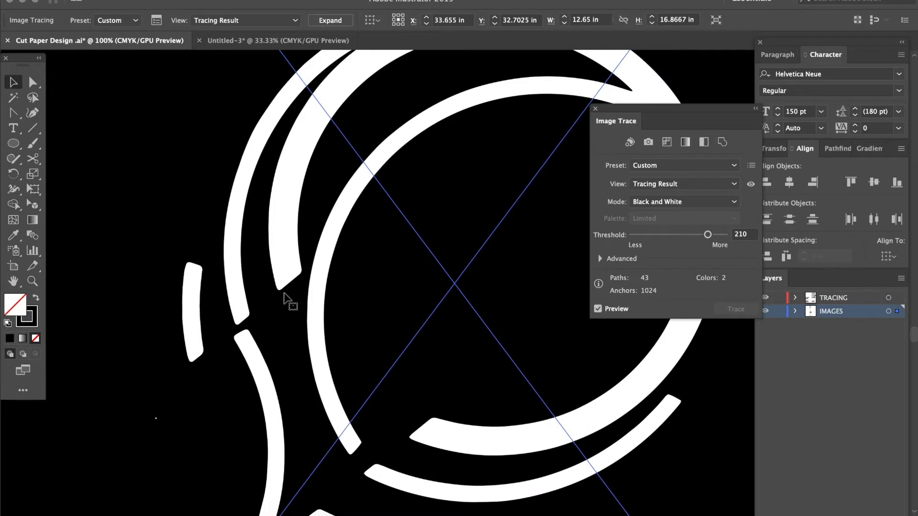
{"action": "key", "text": "ctrl+plus"}
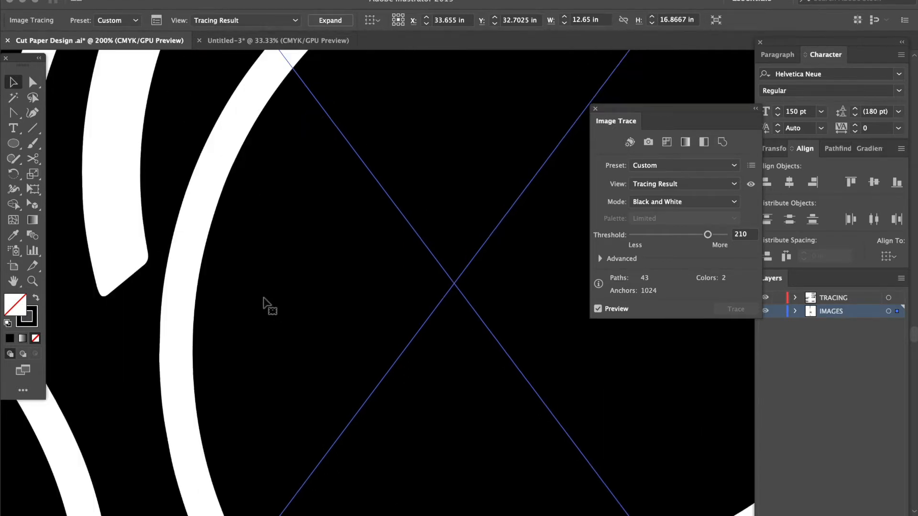
{"action": "scroll", "coordinate": [137, 282], "scroll_direction": "left", "scroll_amount": 3}
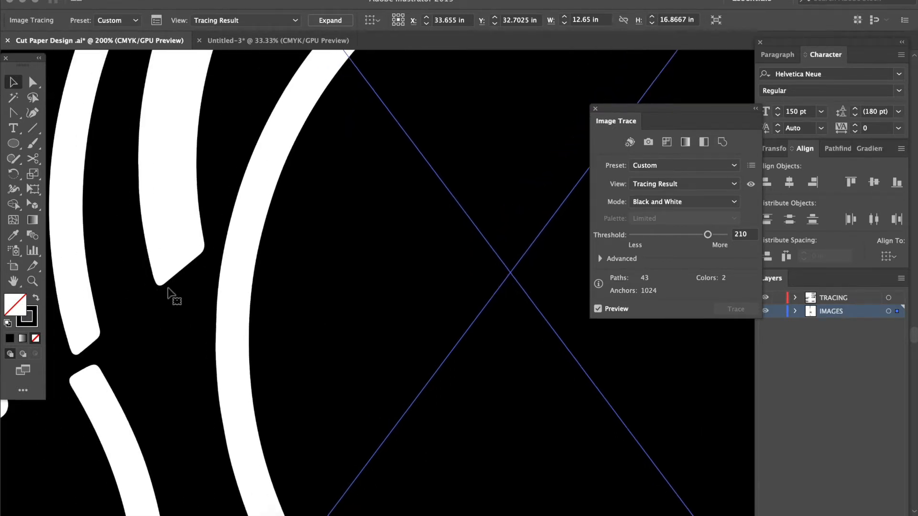
{"action": "key", "text": "ctrl+0"}
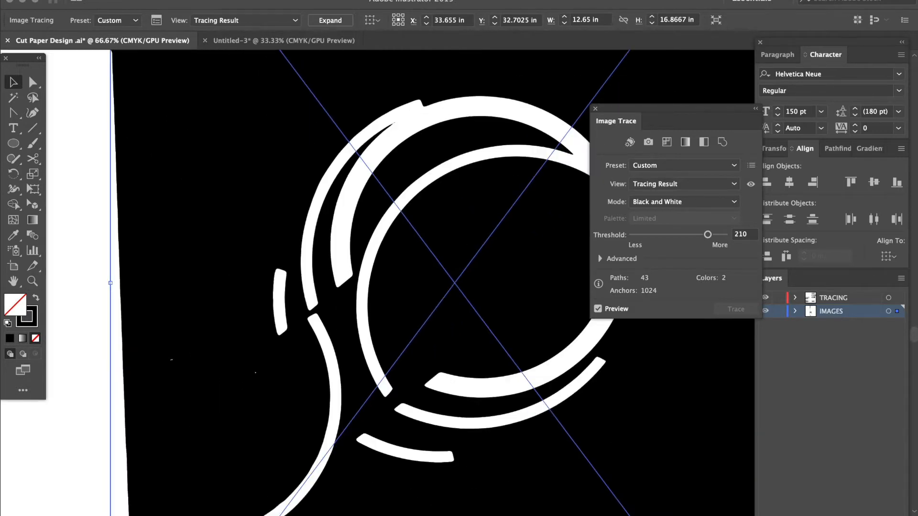
Expand the traced photo into editable vector shapes with Object and Fill included
{"action": "left_click", "coordinate": [143, 0]}
{"action": "left_click", "coordinate": [175, 109]}
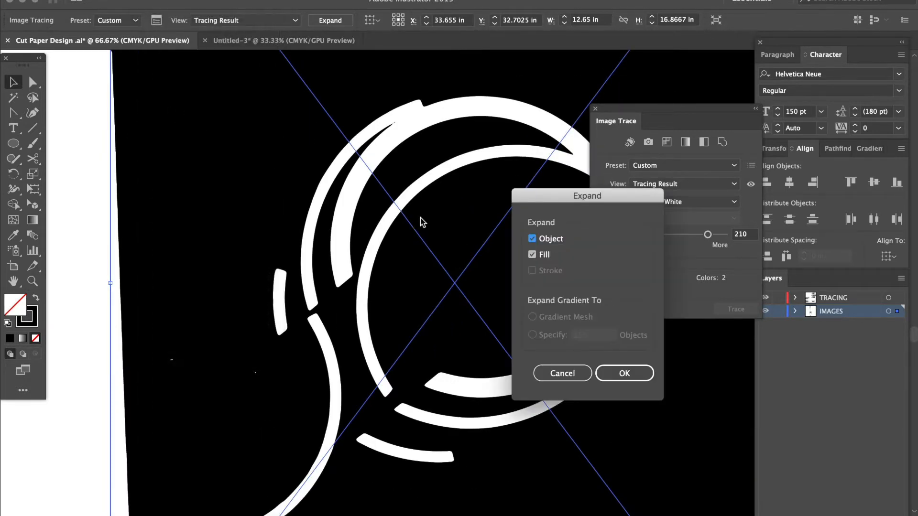
{"action": "left_click", "coordinate": [623, 374]}
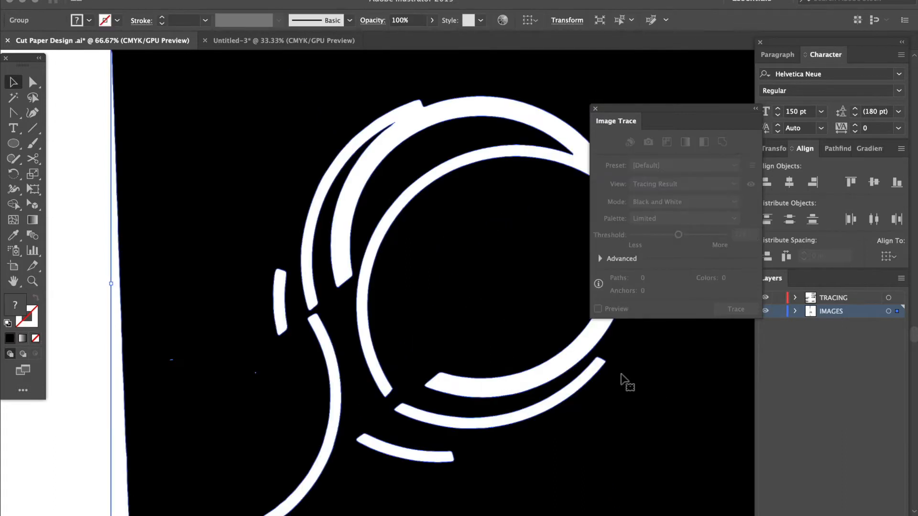
Examine the anchor points of the whole expanded tracing with the Direct Selection tool, then deselect it
{"action": "key", "text": "a"}
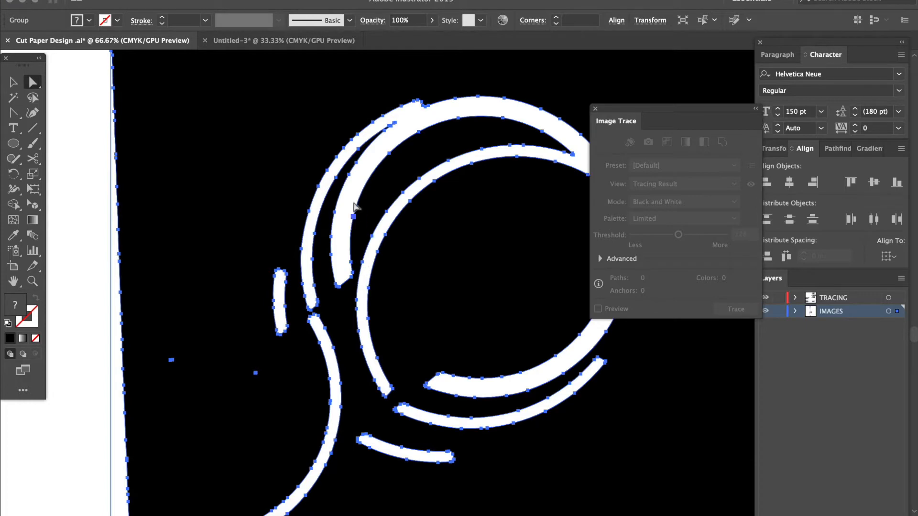
{"action": "key", "text": "super+minus"}
{"action": "key", "text": "super+minus"}
{"action": "key", "text": "super+minus"}
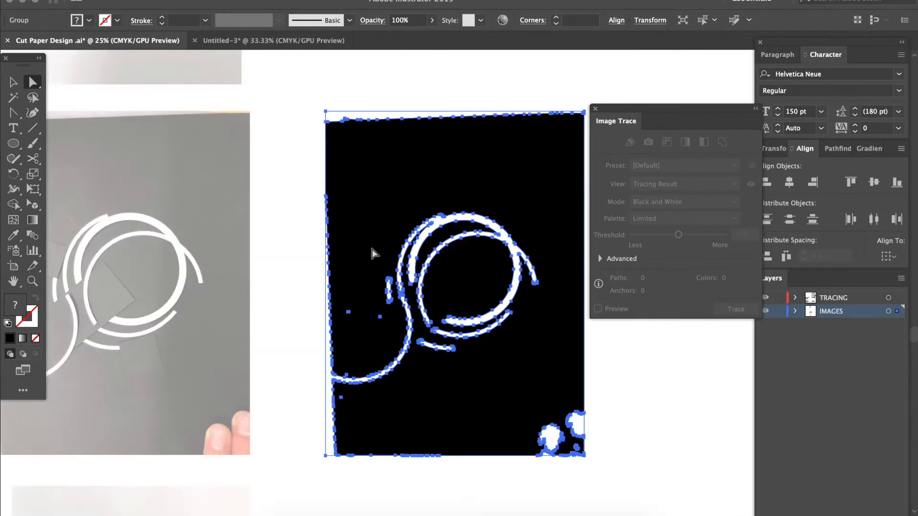
{"action": "left_click", "coordinate": [612, 390]}
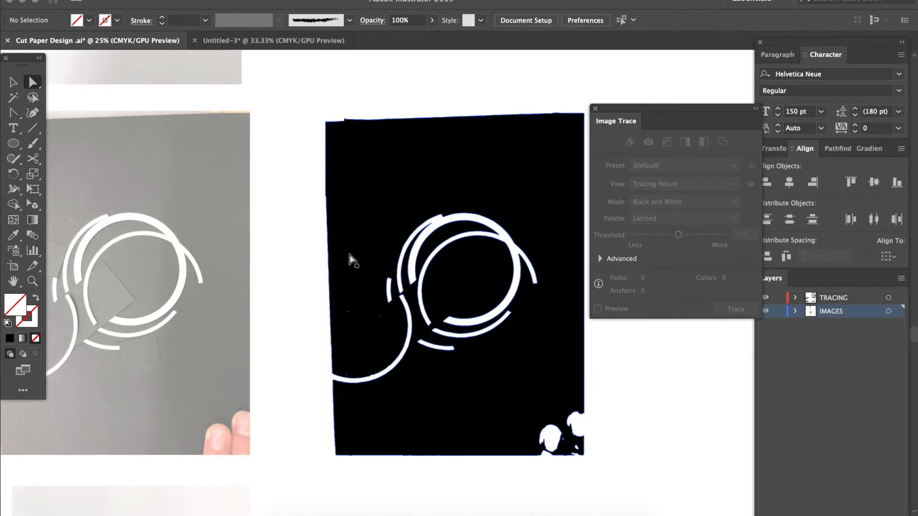
Close the Image Trace settings and delete the expanded black-and-white tracing beside the circle-lines photo
{"action": "key", "text": "super+minus"}
{"action": "key", "text": "super+minus"}
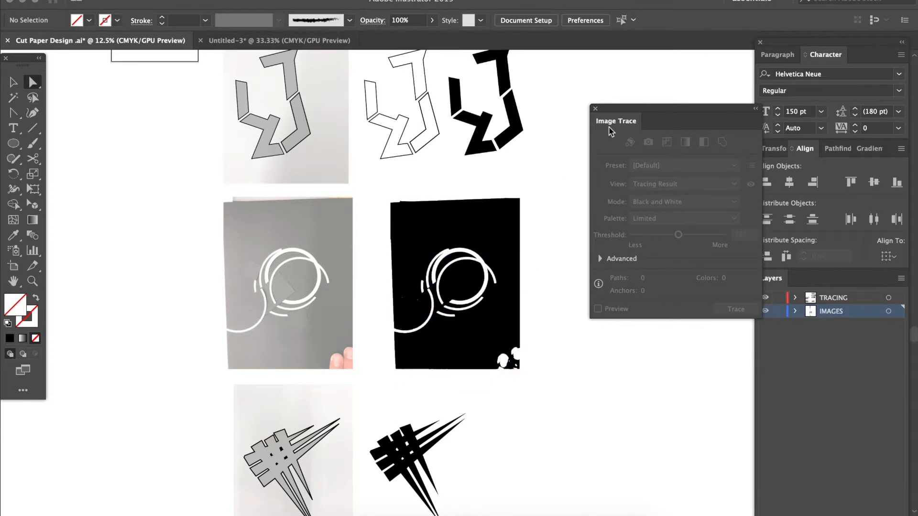
{"action": "left_click", "coordinate": [595, 108]}
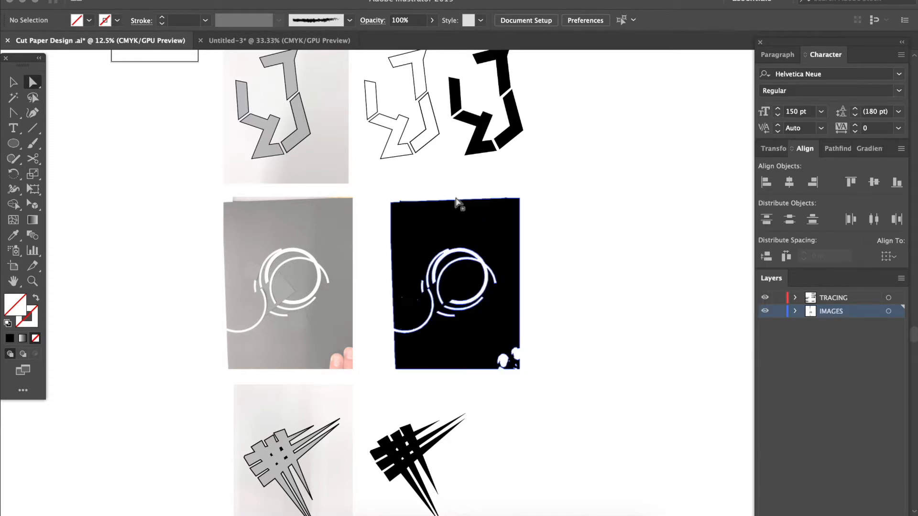
{"action": "key", "text": "v"}
{"action": "mouse_move", "coordinate": [385, 181]}
{"action": "left_mouse_down"}
{"action": "mouse_move", "coordinate": [501, 370]}
{"action": "mouse_move", "coordinate": [555, 385]}
{"action": "left_mouse_up"}
{"action": "key", "text": "Delete"}
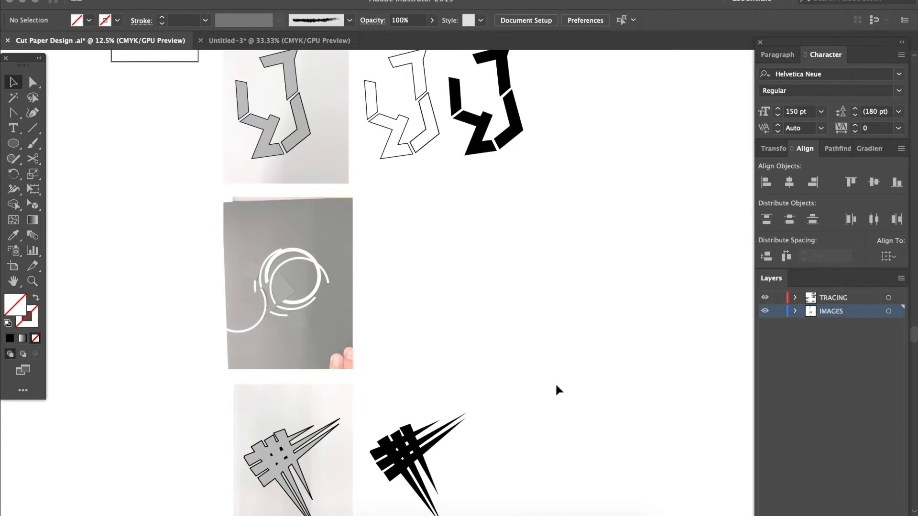
Review the technique notes on image trace, pen tool, anchor point drop and bezier bend beside the artwork
{"action": "scroll", "coordinate": [556, 390], "scroll_direction": "up", "scroll_amount": 2}
{"action": "scroll", "coordinate": [555, 390], "scroll_direction": "left", "scroll_amount": 2}
{"action": "scroll", "coordinate": [556, 390], "scroll_direction": "left", "scroll_amount": 10}
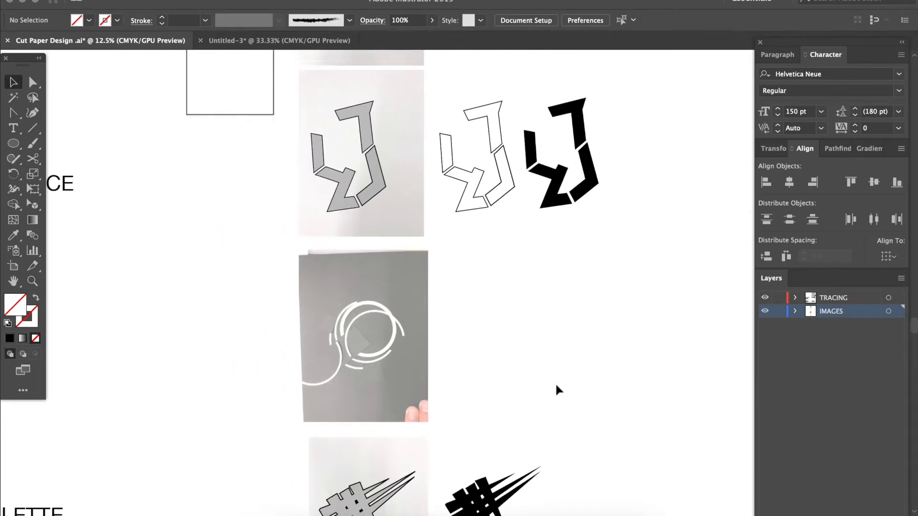
{"action": "scroll", "coordinate": [556, 390], "scroll_direction": "up", "scroll_amount": 3}
{"action": "scroll", "coordinate": [556, 390], "scroll_direction": "down", "scroll_amount": 2}
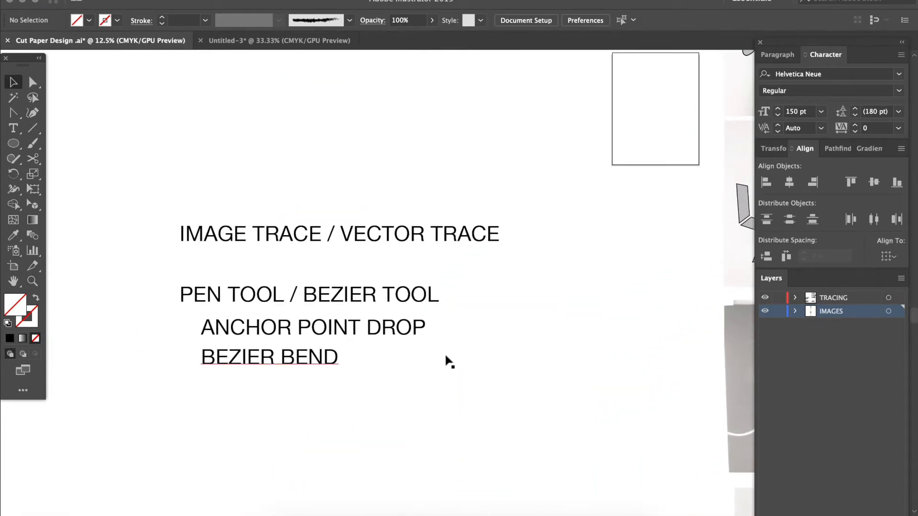
Strike through the IMAGE TRACE / VECTOR TRACE heading with rough freehand Paintbrush strokes
{"action": "key", "text": "b"}
{"action": "left_click_drag", "start_coordinate": [188, 235], "coordinate": [208, 238]}
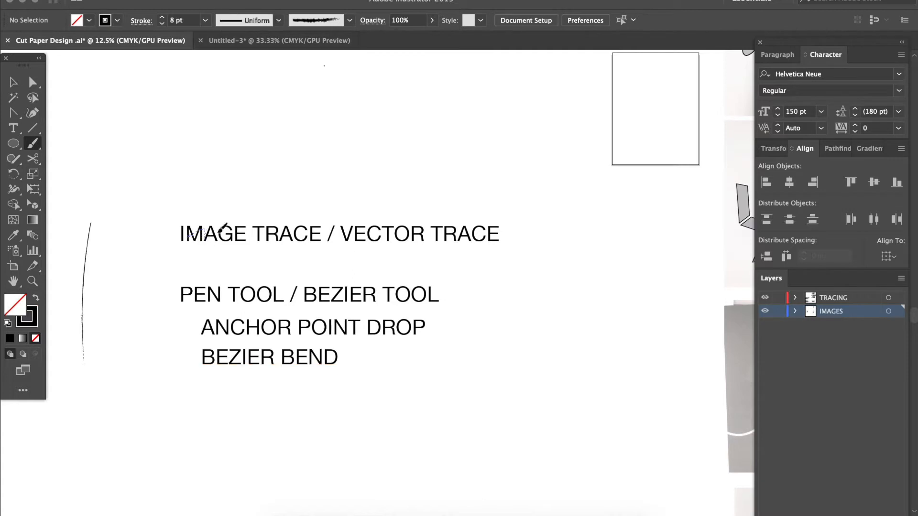
{"action": "mouse_move", "coordinate": [436, 252]}
{"action": "left_mouse_down"}
{"action": "mouse_move", "coordinate": [503, 248]}
{"action": "mouse_move", "coordinate": [501, 230]}
{"action": "mouse_move", "coordinate": [324, 224]}
{"action": "mouse_move", "coordinate": [222, 243]}
{"action": "left_mouse_up"}
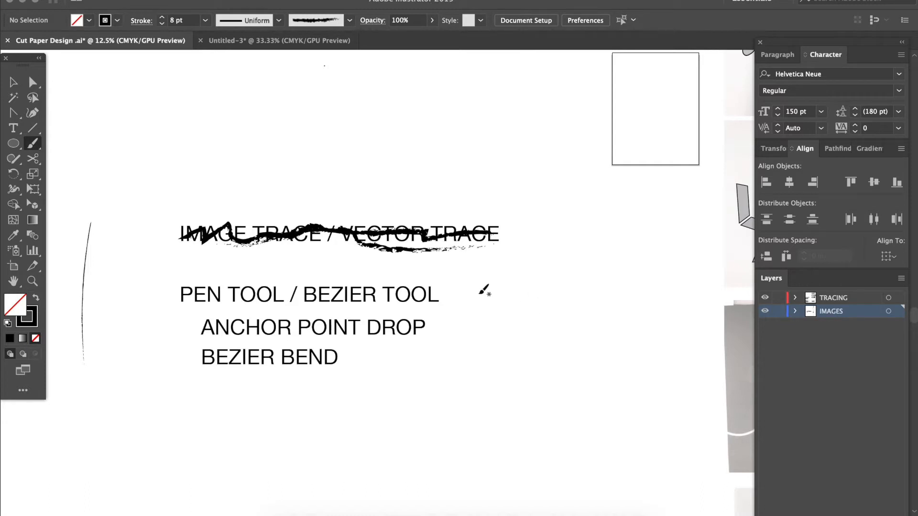
Draw a closed straight-sided shape with five corner anchor points using the Pen tool, beside the PEN TOOL / BEZIER TOOL note
{"action": "key", "text": "p"}
{"action": "left_click", "coordinate": [523, 296]}
{"action": "left_click", "coordinate": [588, 390]}
{"action": "left_click", "coordinate": [658, 313]}
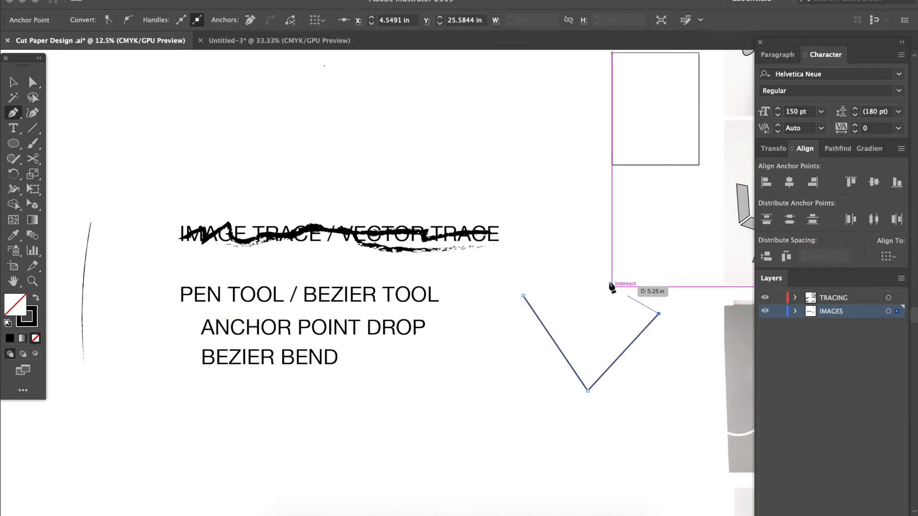
{"action": "left_click", "coordinate": [603, 273]}
{"action": "left_click", "coordinate": [575, 313]}
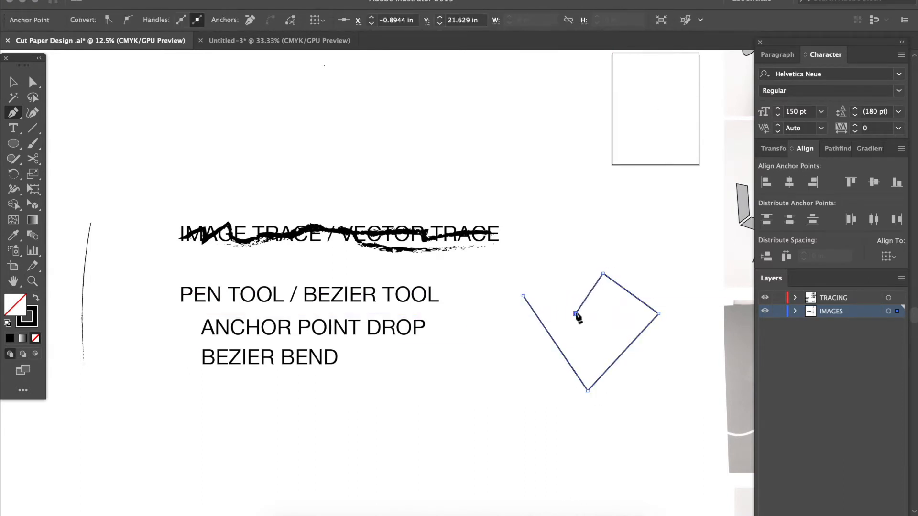
{"action": "left_click", "coordinate": [523, 296]}
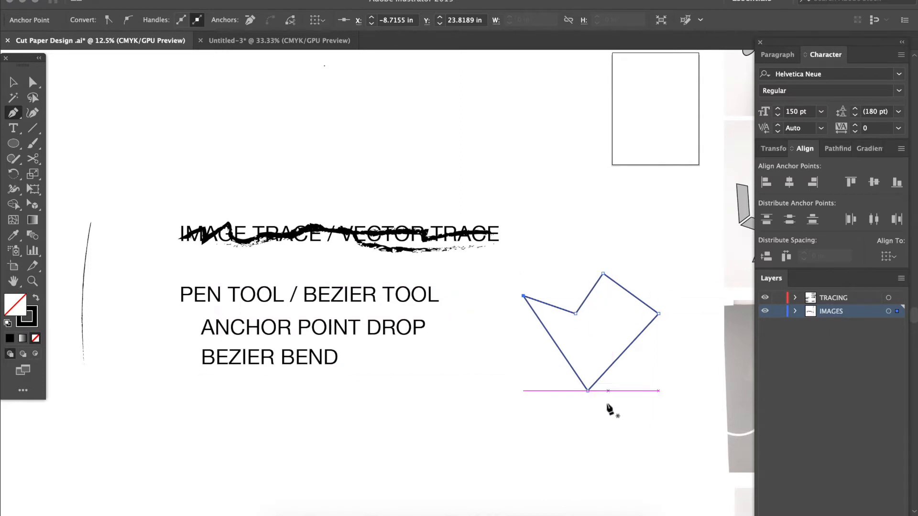
Draw a second closed Pen tool shape below the angular one, bending its segments into curves with bezier handles
{"action": "left_click", "coordinate": [436, 380], "text": "super"}
{"action": "left_click", "coordinate": [436, 380]}
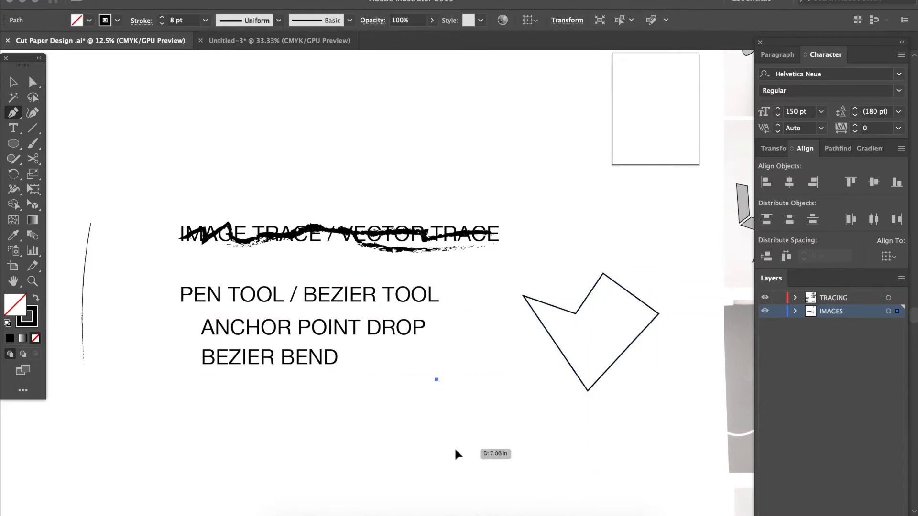
{"action": "left_click", "coordinate": [454, 449]}
{"action": "mouse_move", "coordinate": [529, 419]}
{"action": "left_mouse_down"}
{"action": "mouse_move", "coordinate": [547, 370]}
{"action": "mouse_move", "coordinate": [491, 377]}
{"action": "mouse_move", "coordinate": [491, 390]}
{"action": "left_mouse_up"}
{"action": "left_click_drag", "start_coordinate": [465, 360], "coordinate": [481, 326]}
{"action": "left_click", "coordinate": [436, 381]}
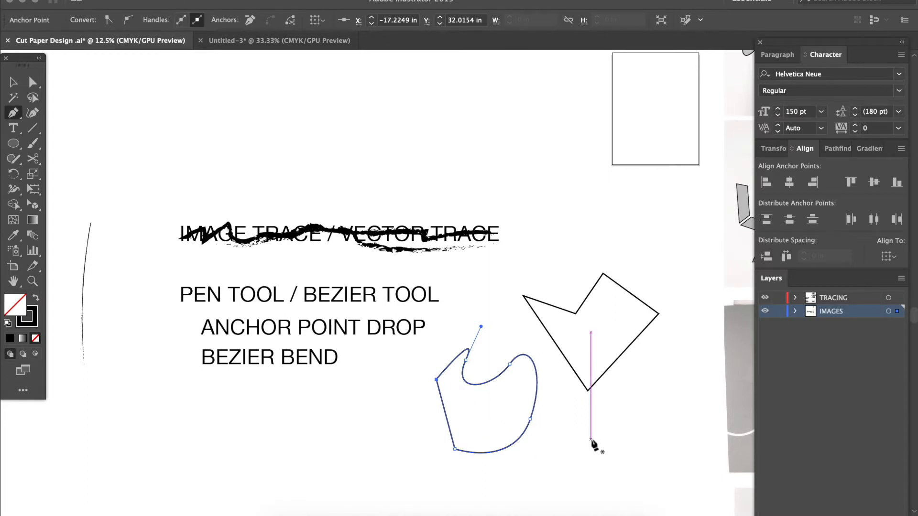
Select both the angular and the curved Pen tool demonstration shapes together and delete them
{"action": "scroll", "coordinate": [594, 446], "scroll_direction": "right", "scroll_amount": 5}
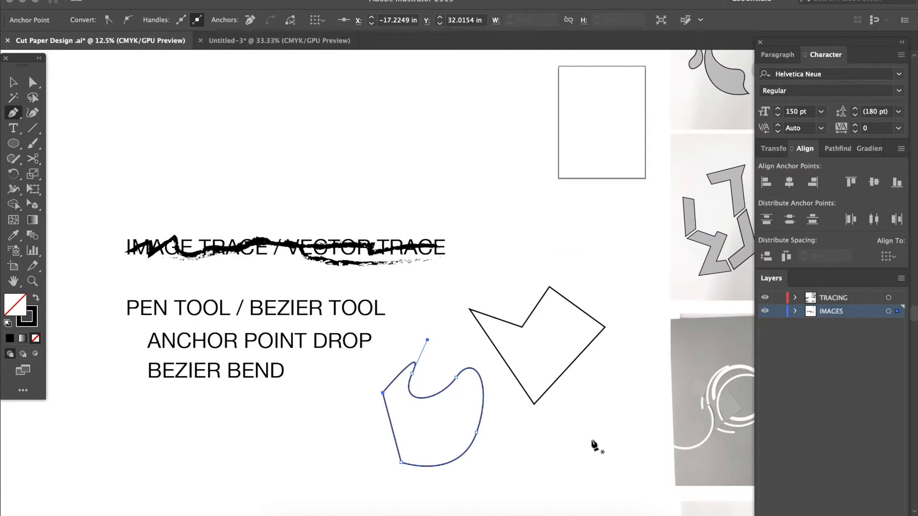
{"action": "scroll", "coordinate": [594, 445], "scroll_direction": "down", "scroll_amount": 4}
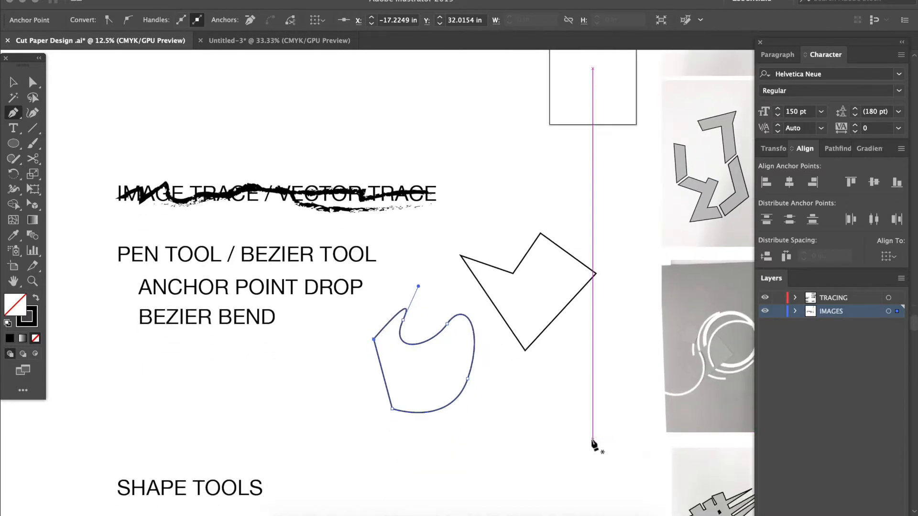
{"action": "key", "text": "v"}
{"action": "left_click_drag", "start_coordinate": [457, 443], "coordinate": [548, 311]}
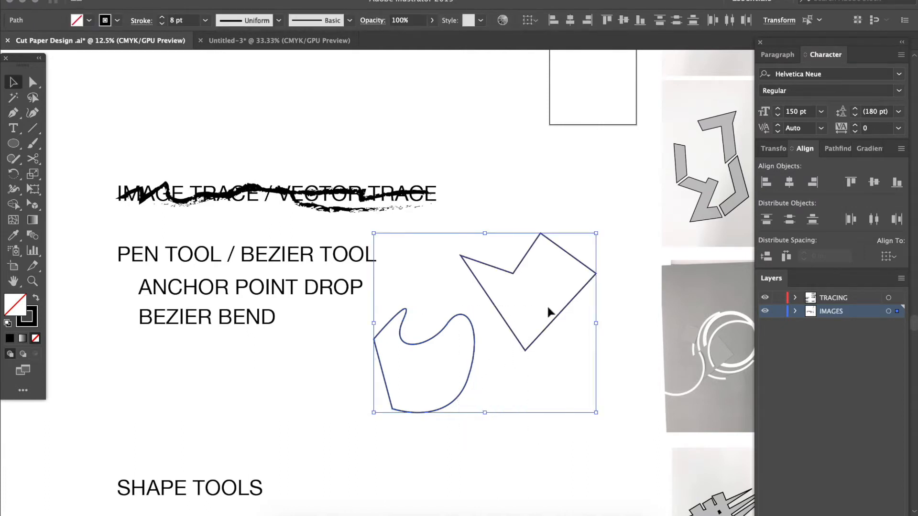
{"action": "key", "text": "Delete"}
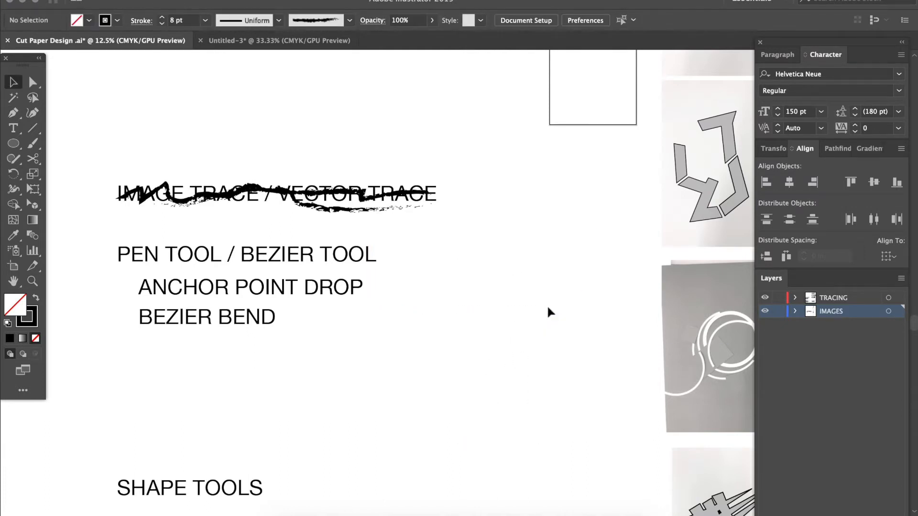
Examine the column of cut paper photos alongside their outlined and black-filled tracings
{"action": "scroll", "coordinate": [548, 311], "scroll_direction": "right", "scroll_amount": 10}
{"action": "scroll", "coordinate": [548, 312], "scroll_direction": "up", "scroll_amount": 4}
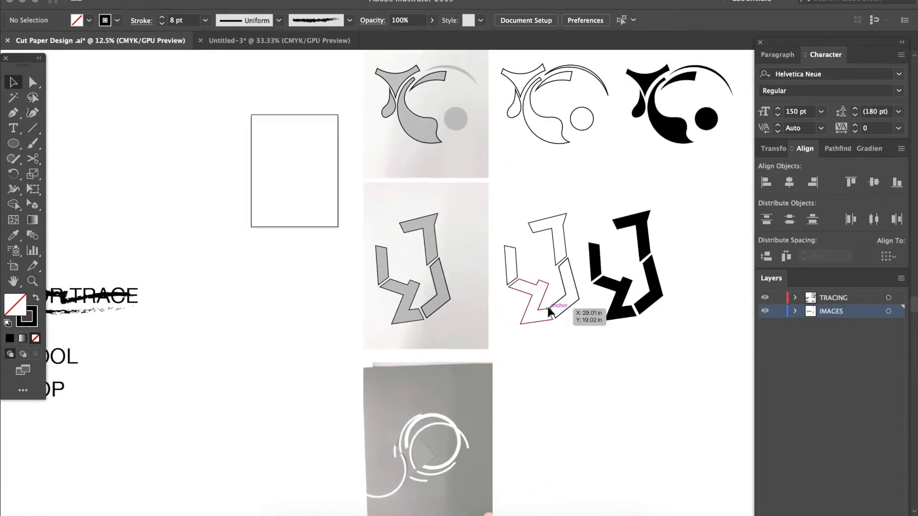
{"action": "key", "text": "super+minus"}
{"action": "key", "text": "super+minus"}
{"action": "key", "text": "super+minus"}
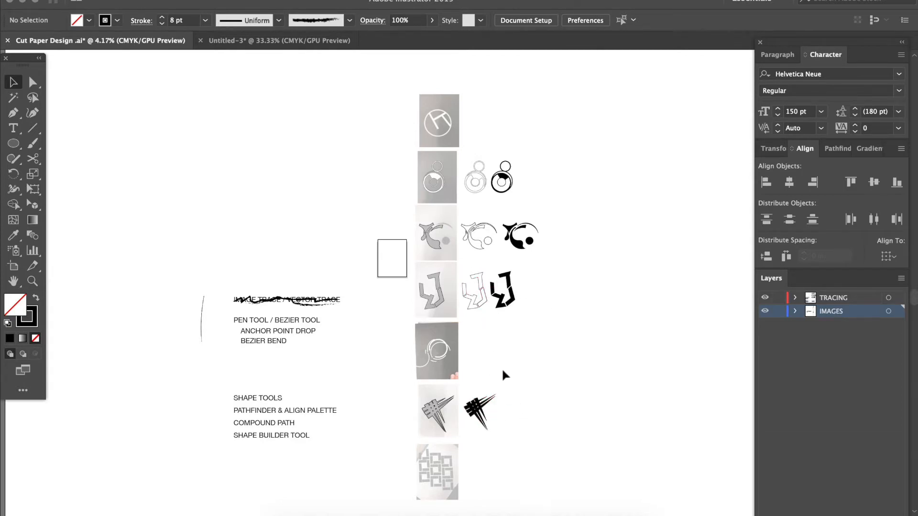
{"action": "key", "text": "super+equal"}
{"action": "key", "text": "super+equal"}
{"action": "key", "text": "super+equal"}
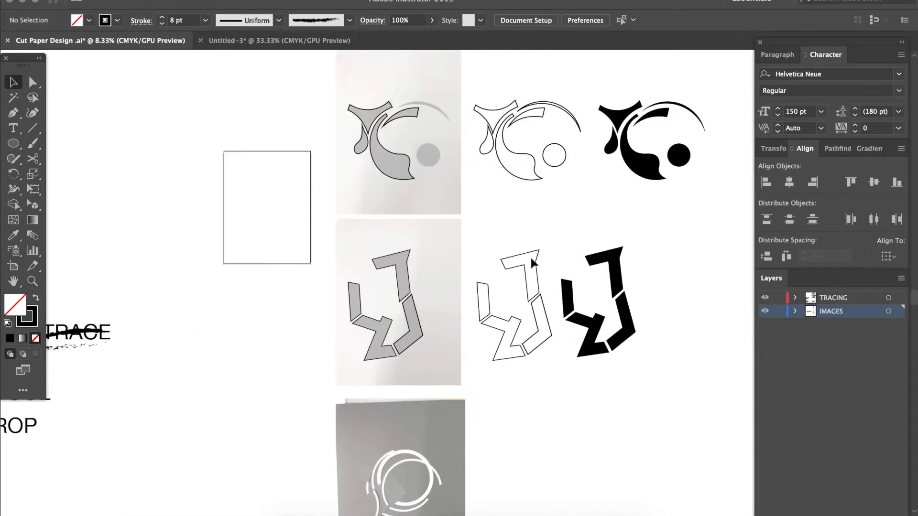
{"action": "scroll", "coordinate": [530, 255], "scroll_direction": "up", "scroll_amount": 2}
{"action": "scroll", "coordinate": [529, 255], "scroll_direction": "right", "scroll_amount": 4}
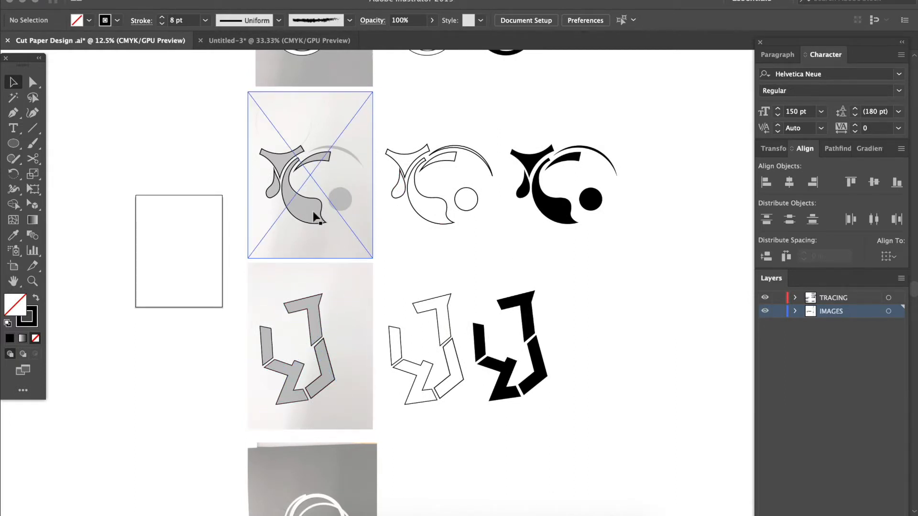
Create a new Print document from the Letter preset with units in inches, 8.5 x 11 in
{"action": "left_click", "coordinate": [91, 0]}
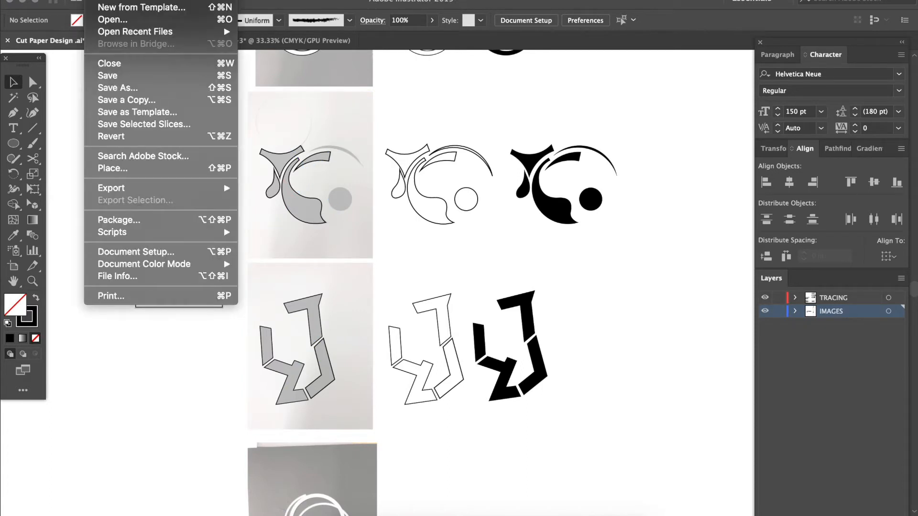
{"action": "left_click", "coordinate": [99, 0]}
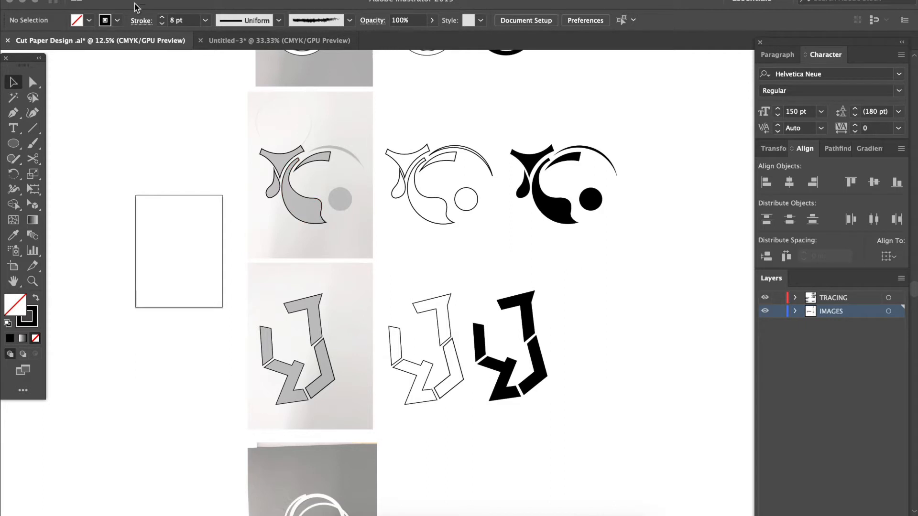
{"action": "key", "text": "ctrl+n"}
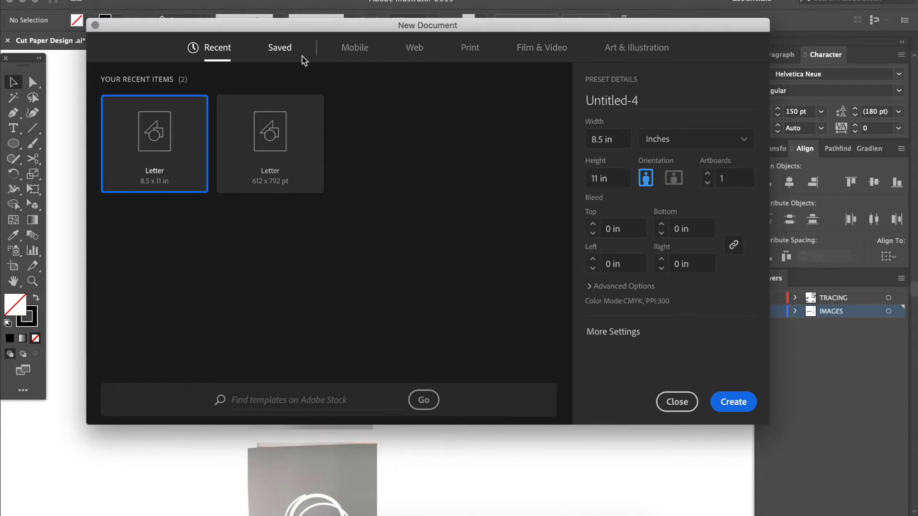
{"action": "left_click", "coordinate": [467, 53]}
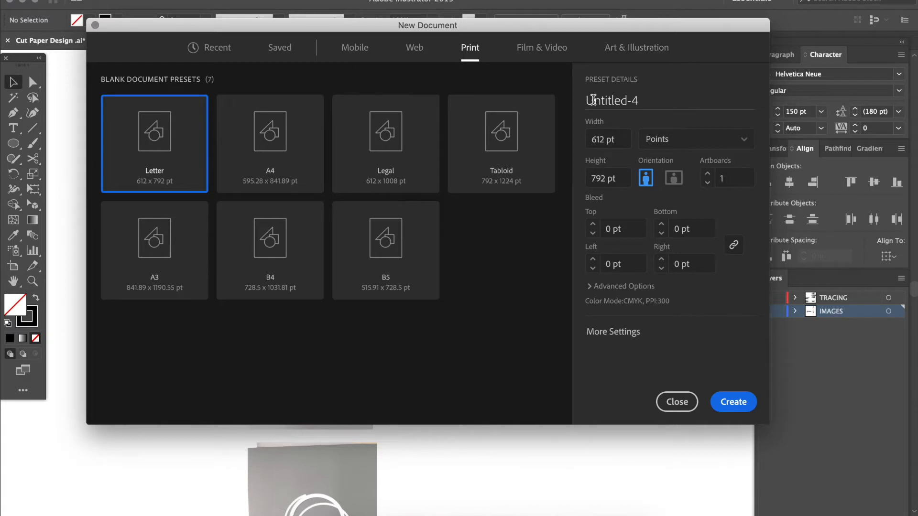
{"action": "left_click", "coordinate": [712, 144]}
{"action": "left_click", "coordinate": [678, 206]}
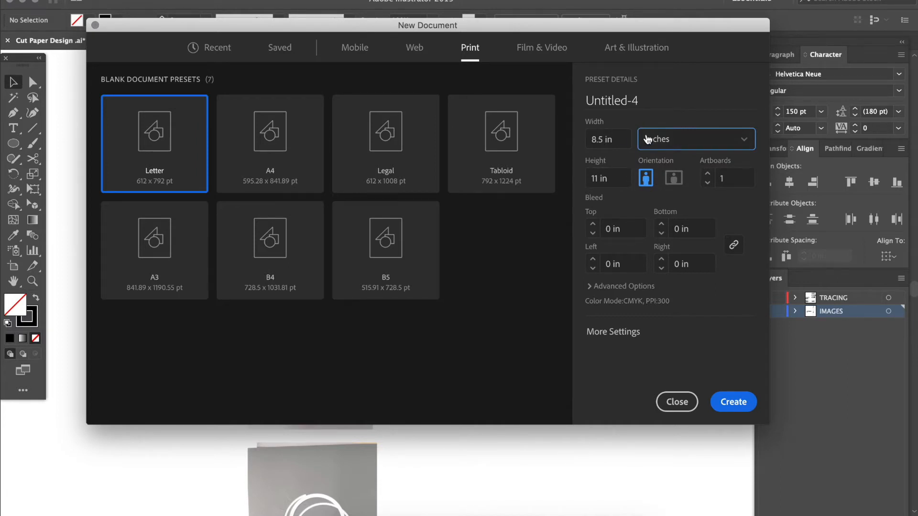
{"action": "left_click", "coordinate": [723, 403]}
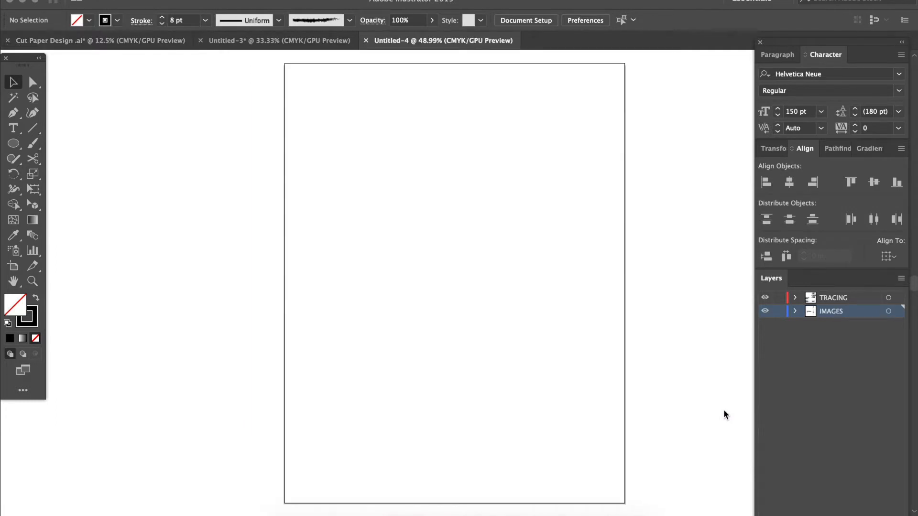
Examine the new document's artboard and the canvas area surrounding it at different magnifications
{"action": "key", "text": "super+minus"}
{"action": "key", "text": "super+minus"}
{"action": "key", "text": "super+minus"}
{"action": "key", "text": "super+minus"}
{"action": "key", "text": "super+minus"}
{"action": "key", "text": "super+minus"}
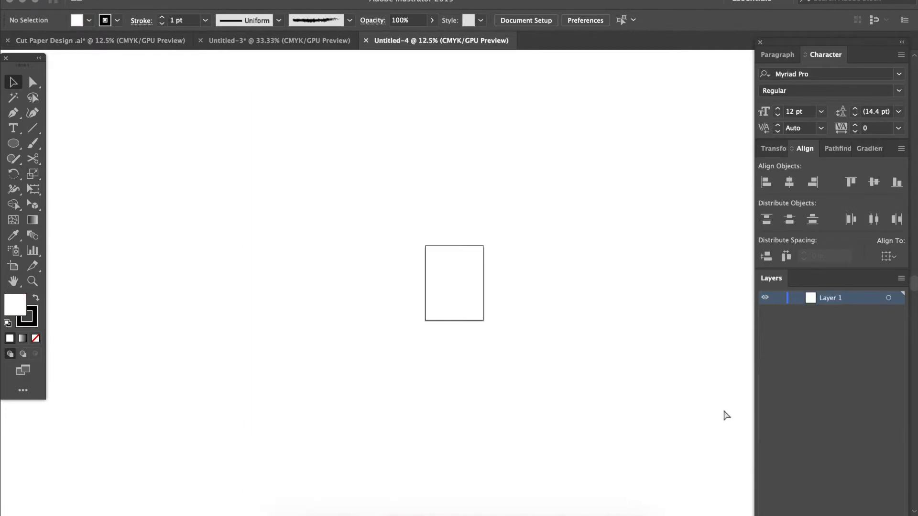
{"action": "key", "text": "super+minus"}
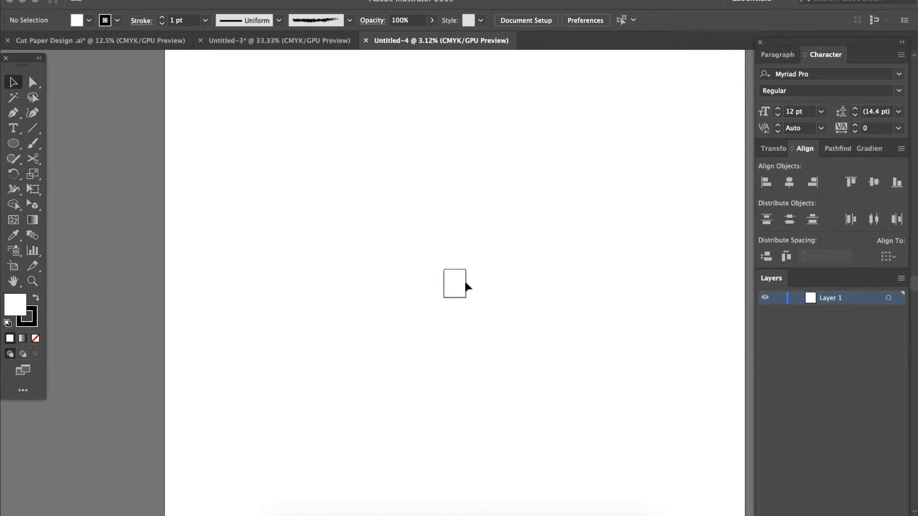
{"action": "key", "text": "super+equal"}
{"action": "key", "text": "super+equal"}
{"action": "key", "text": "super+equal"}
{"action": "key", "text": "super+equal"}
{"action": "key", "text": "super+equal"}
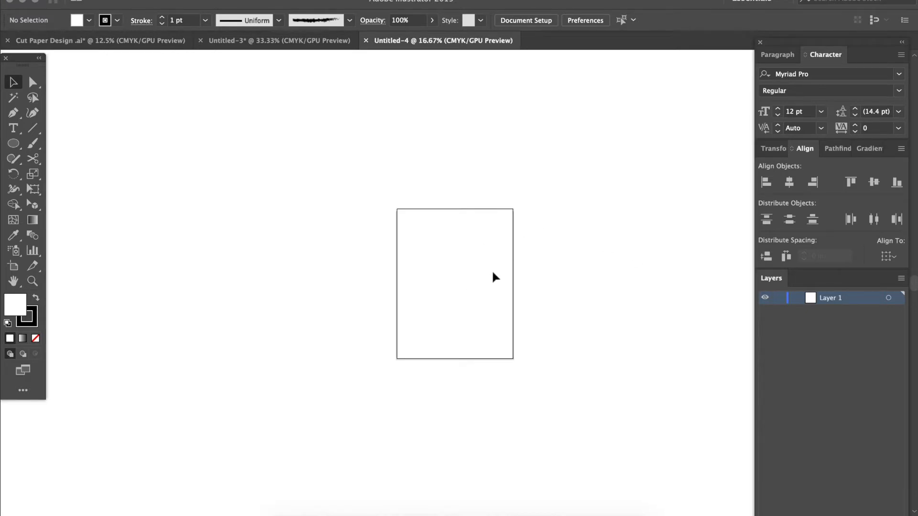
{"action": "key", "text": "super+minus"}
{"action": "key", "text": "super+minus"}
{"action": "key", "text": "super+minus"}
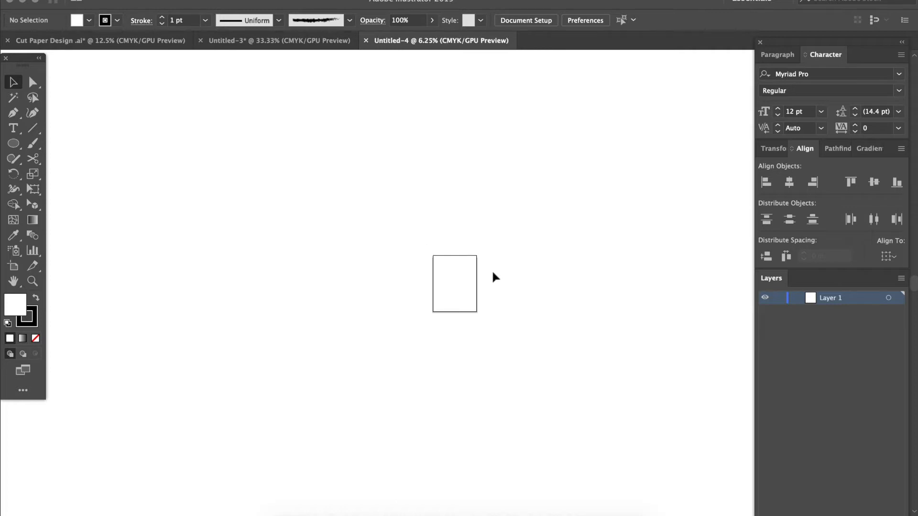
View the overall layout of the Cut Paper Design document, then close Untitled-3 and return to Untitled-4
{"action": "left_click", "coordinate": [332, 41]}
{"action": "left_click", "coordinate": [165, 41]}
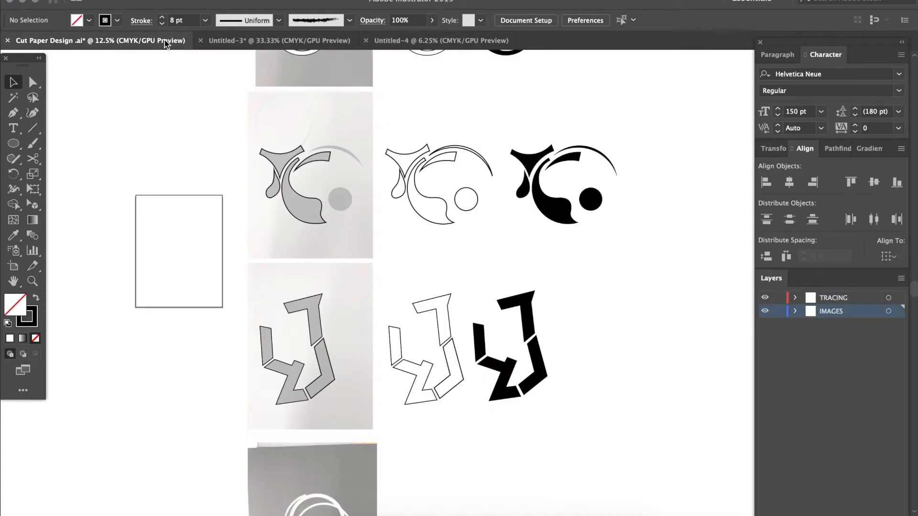
{"action": "key", "text": "super+minus"}
{"action": "key", "text": "super+minus"}
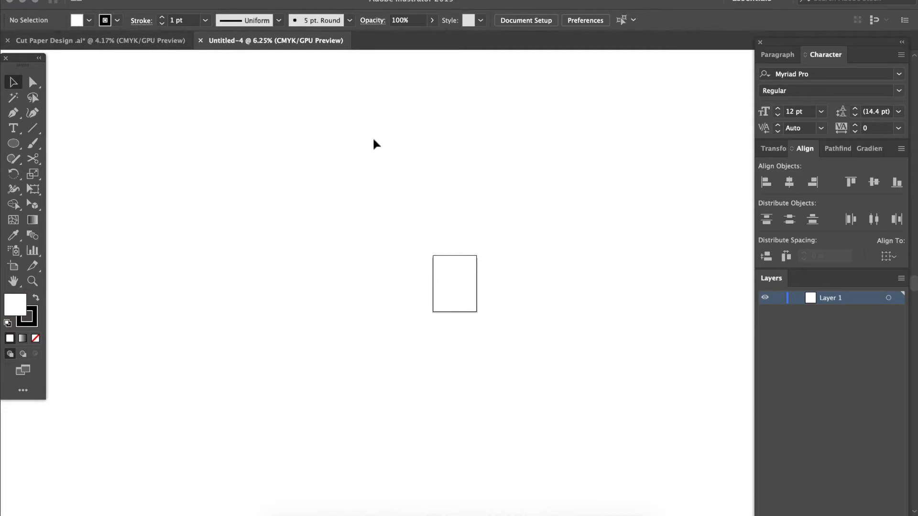
{"action": "scroll", "coordinate": [469, 363], "scroll_direction": "right", "scroll_amount": 3}
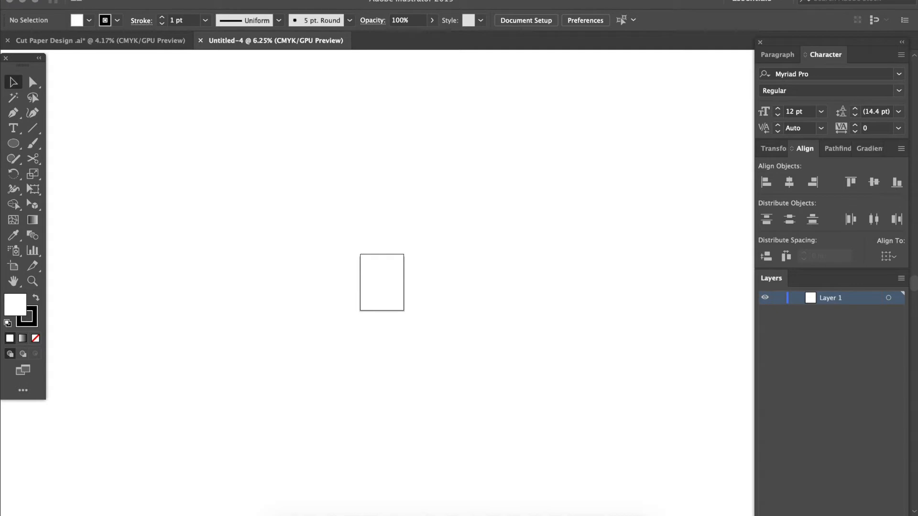
Try the lighter interface brightness options in the User Interface preferences, then apply Medium Dark
{"action": "left_click", "coordinate": [52, 0]}
{"action": "mouse_move", "coordinate": [69, 19]}
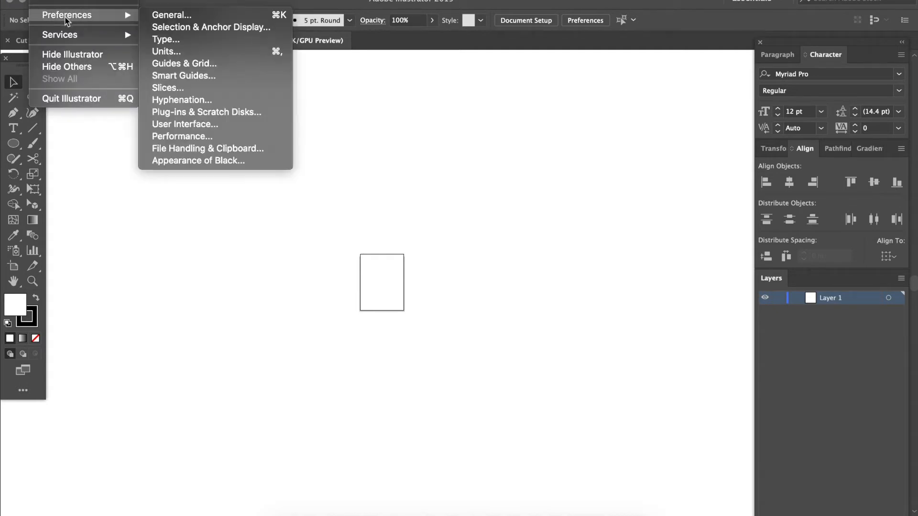
{"action": "left_click", "coordinate": [177, 125]}
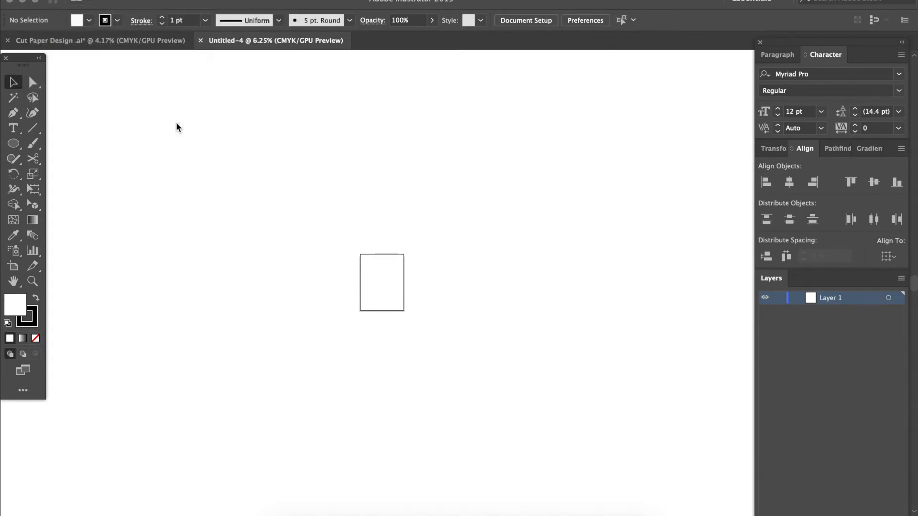
{"action": "mouse_move", "coordinate": [374, 62]}
{"action": "left_mouse_down"}
{"action": "mouse_move", "coordinate": [345, 84]}
{"action": "mouse_move", "coordinate": [367, 55]}
{"action": "left_mouse_up"}
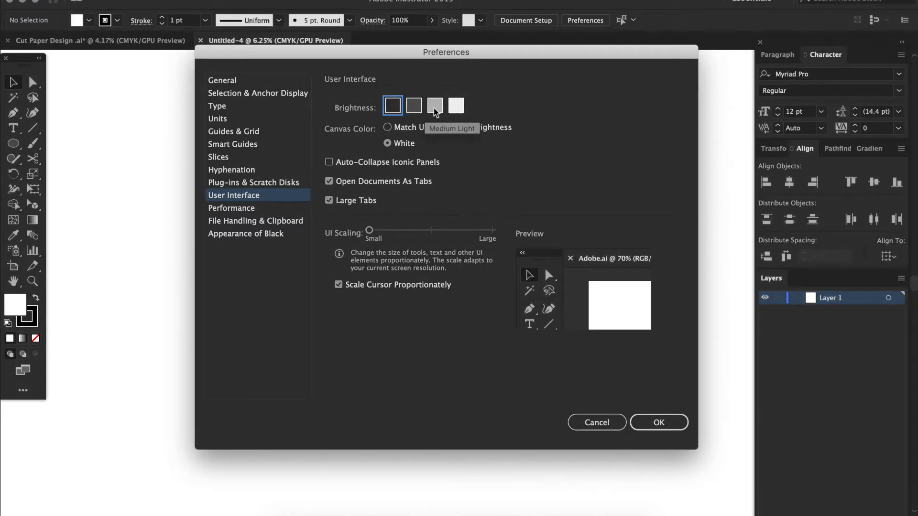
{"action": "left_click", "coordinate": [434, 106]}
{"action": "left_click", "coordinate": [455, 105]}
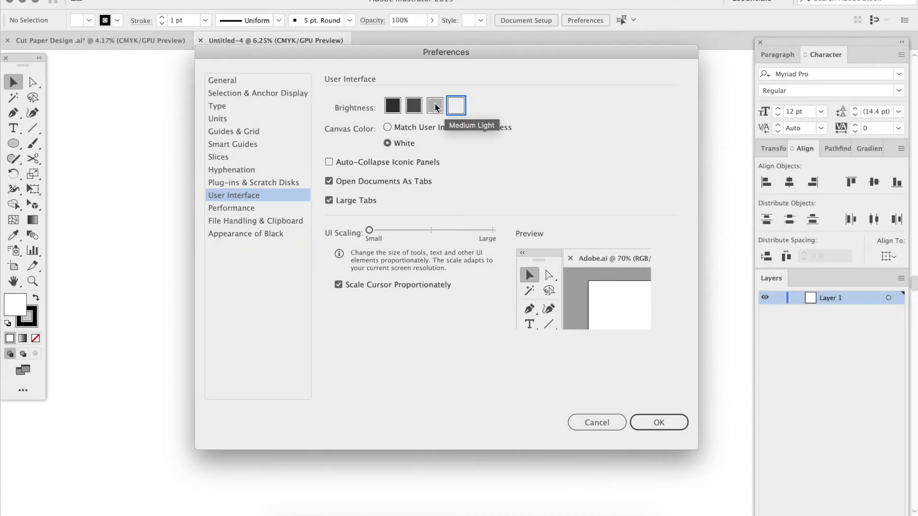
{"action": "left_click", "coordinate": [434, 104]}
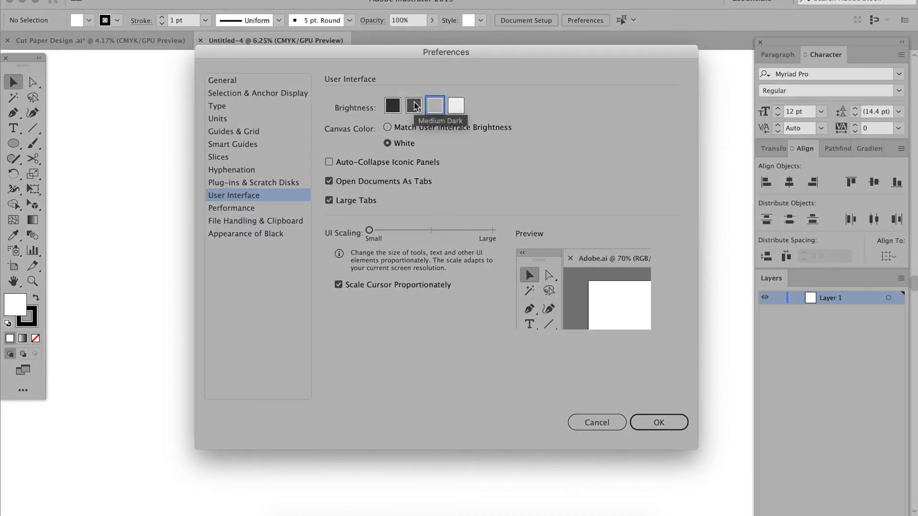
{"action": "left_click", "coordinate": [414, 106]}
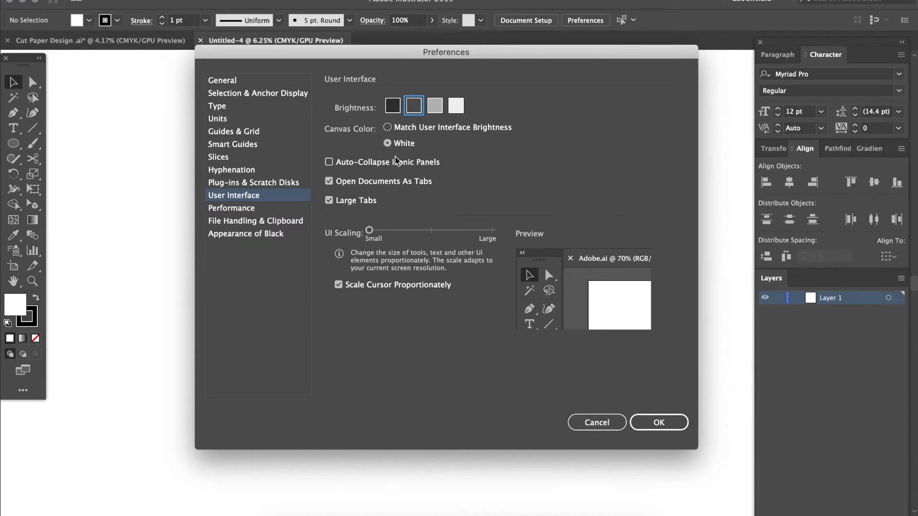
{"action": "left_click", "coordinate": [658, 427]}
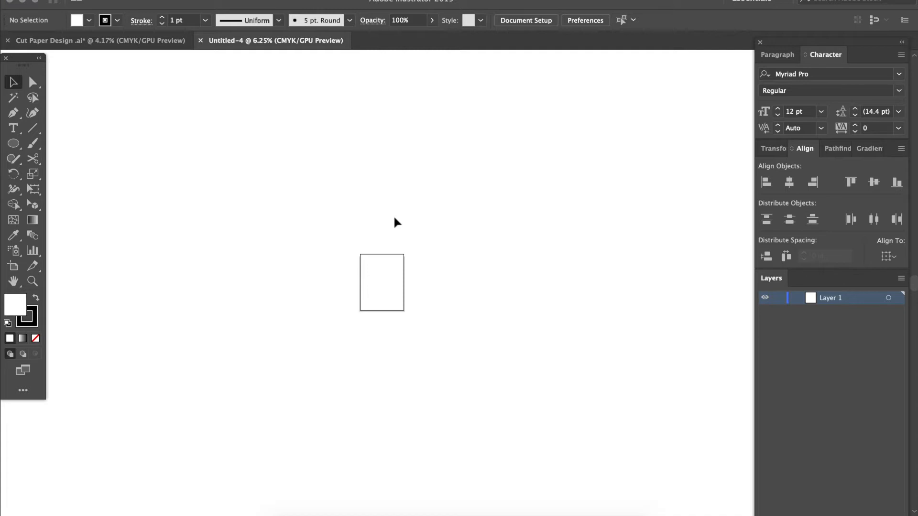
Try the single-column tool layout and the Basic toolbar, then restore the two-column Advanced toolbar
{"action": "left_click", "coordinate": [39, 58]}
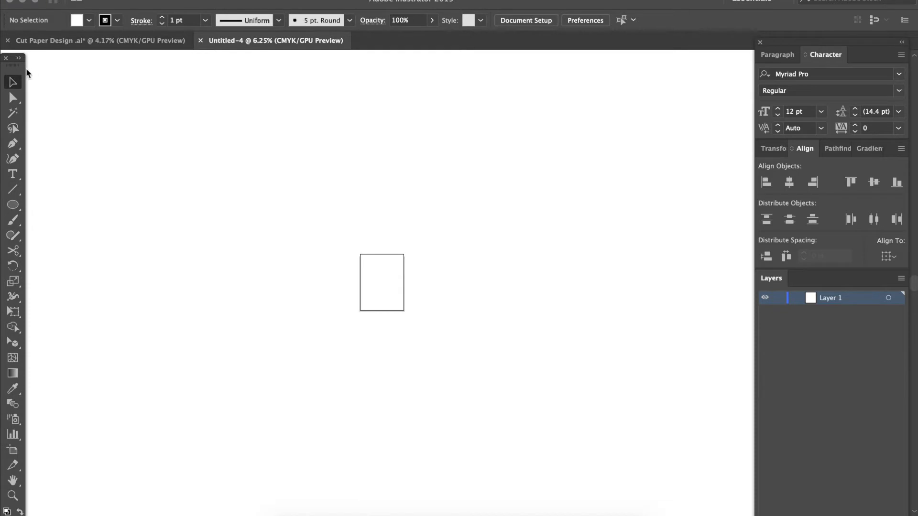
{"action": "left_click", "coordinate": [19, 57]}
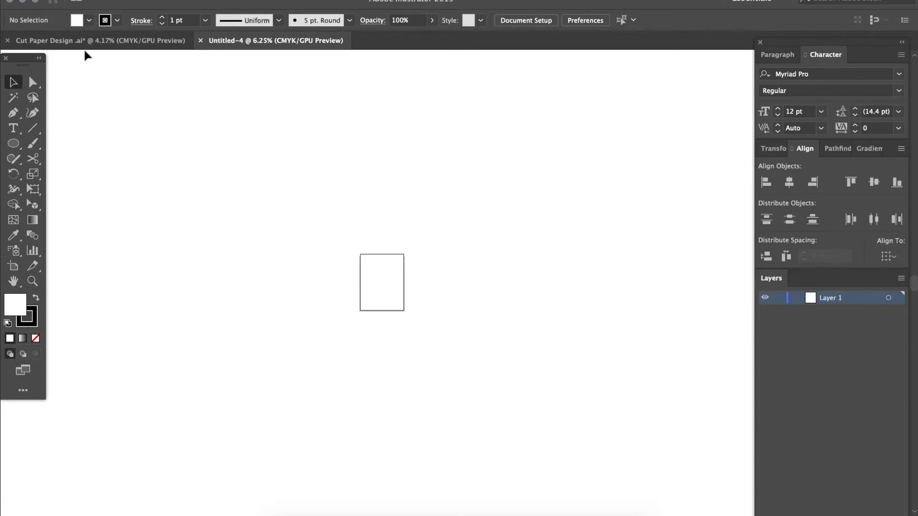
{"action": "left_click", "coordinate": [334, 0]}
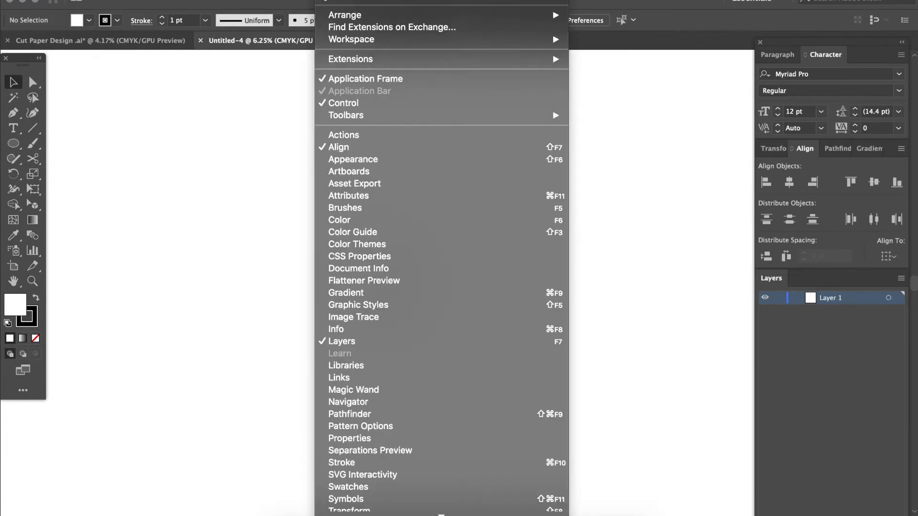
{"action": "mouse_move", "coordinate": [353, 116]}
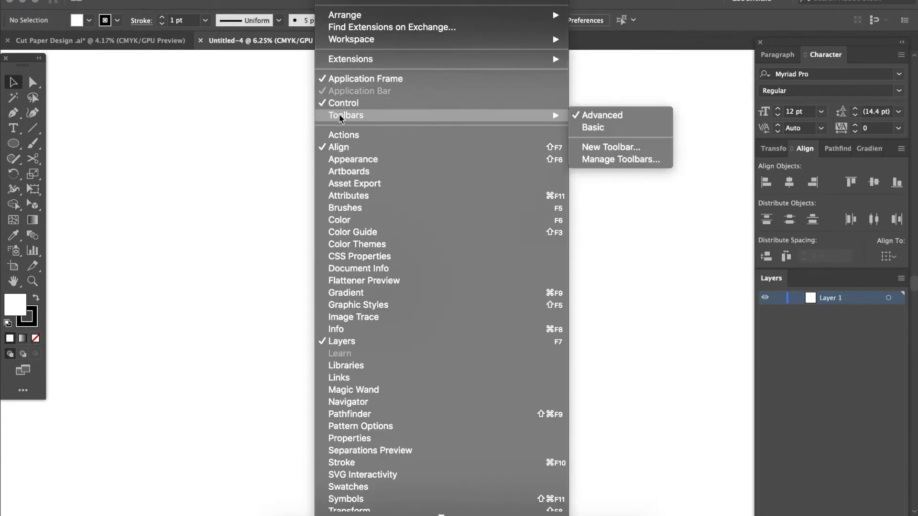
{"action": "left_click", "coordinate": [612, 126]}
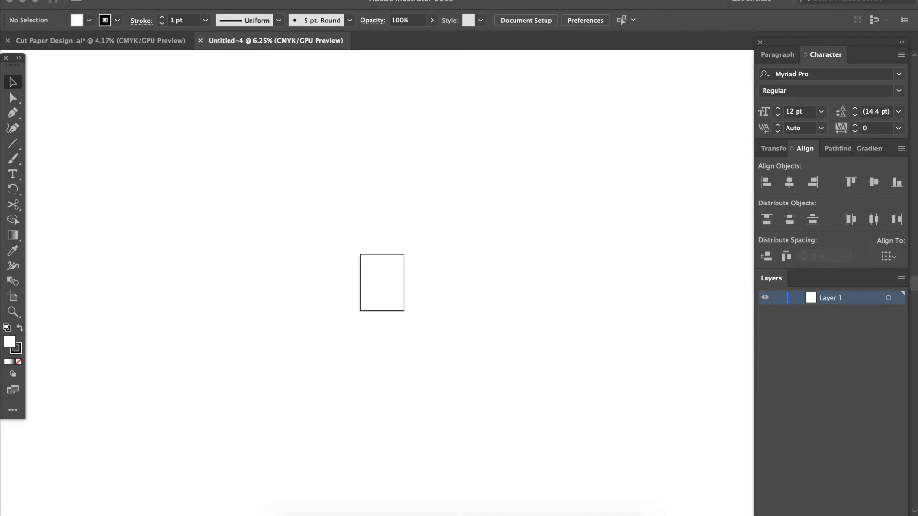
{"action": "left_click", "coordinate": [331, 1]}
{"action": "mouse_move", "coordinate": [335, 118]}
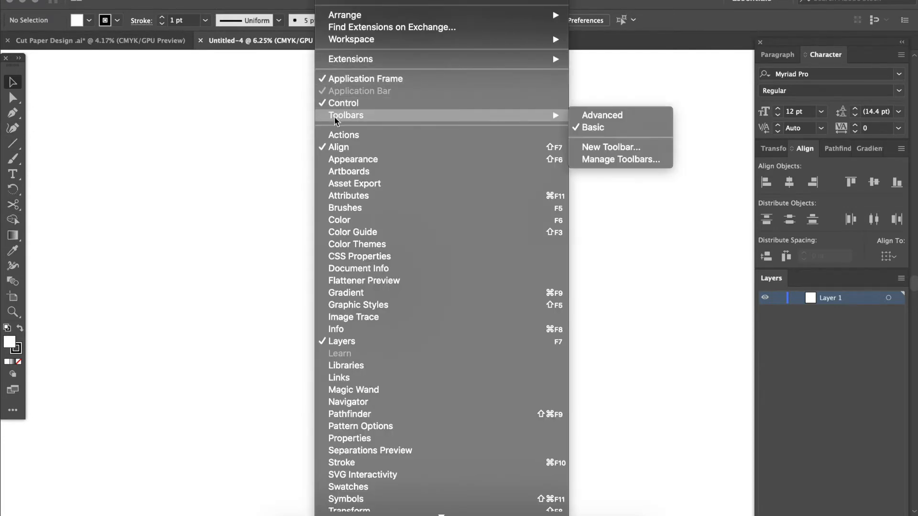
{"action": "left_click", "coordinate": [595, 116]}
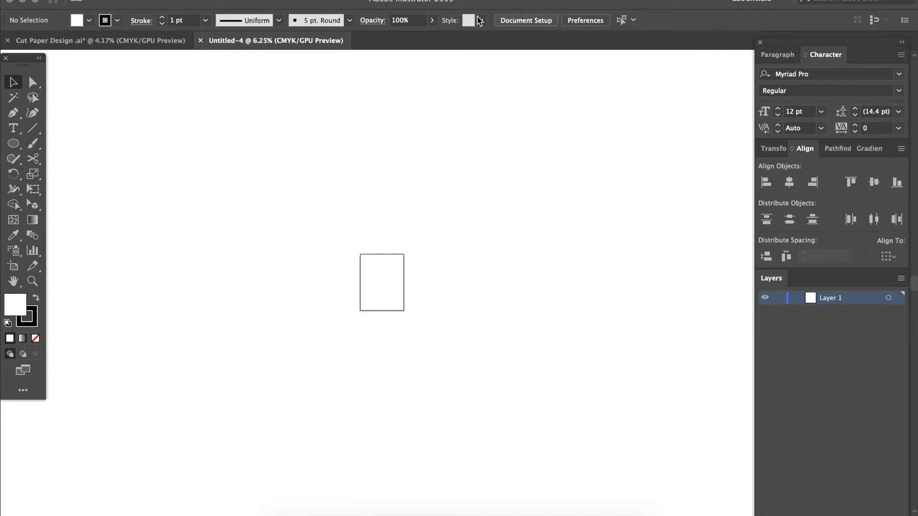
{"action": "left_click", "coordinate": [343, 2]}
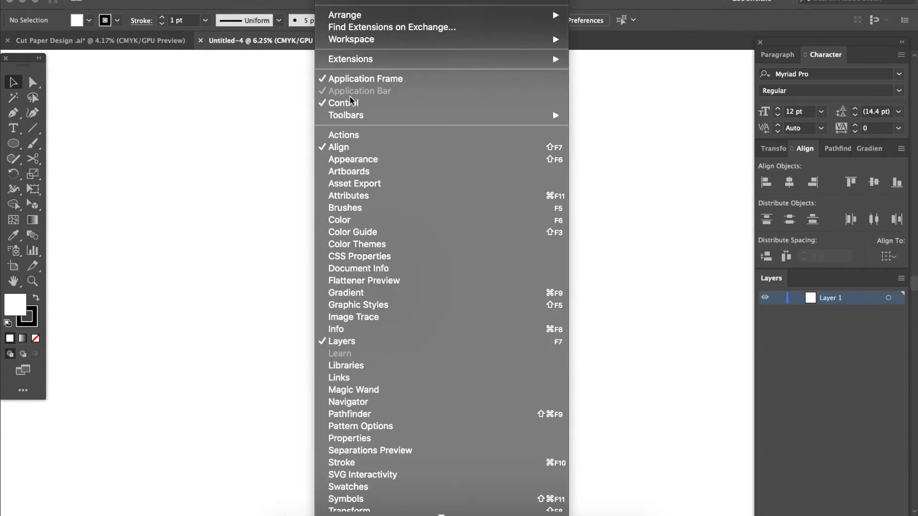
{"action": "left_click", "coordinate": [242, 94]}
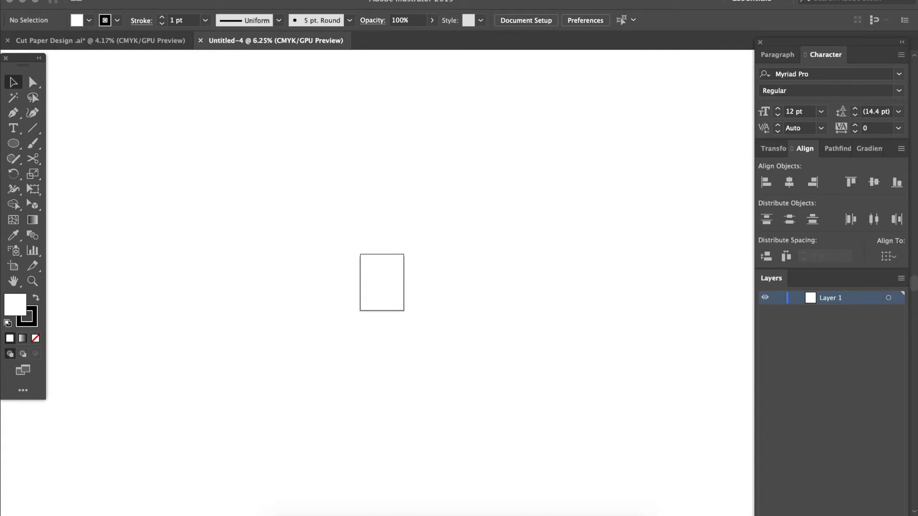
{"action": "left_click", "coordinate": [331, 0]}
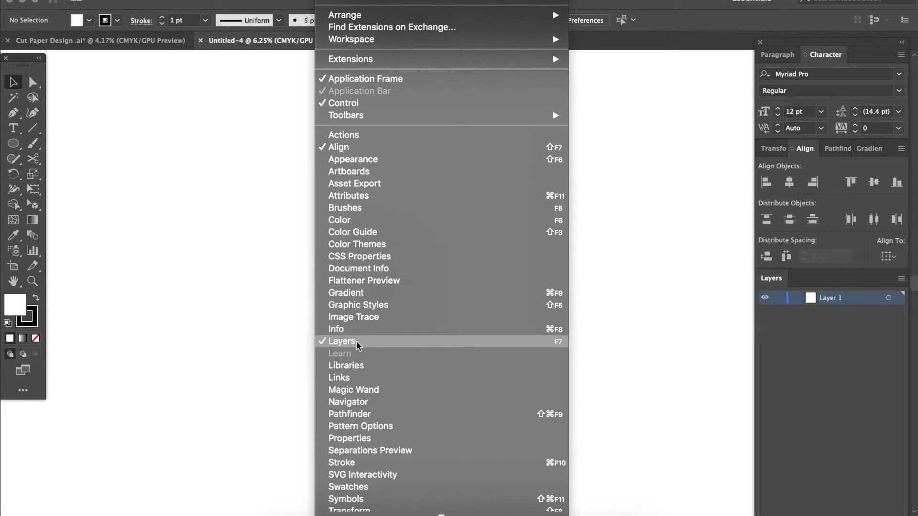
{"action": "left_click", "coordinate": [628, 323]}
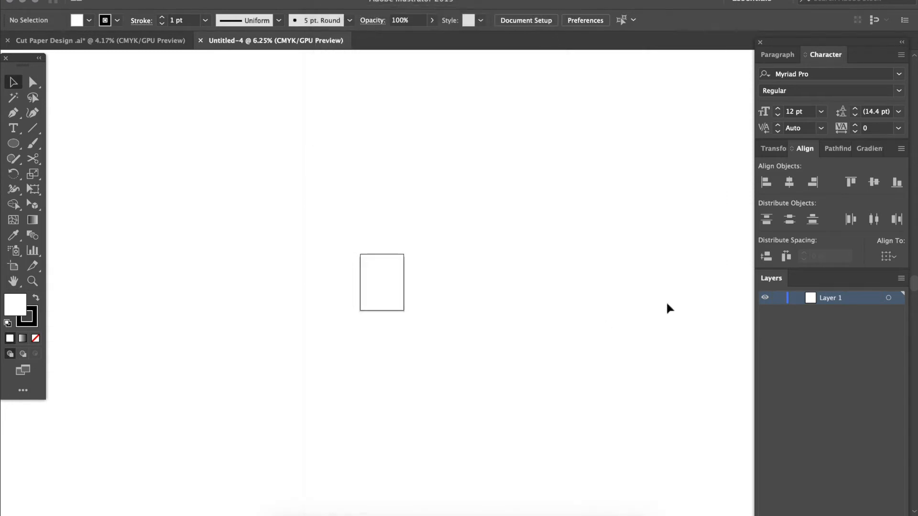
Switch to Finder's CUT PAPER DESIGNS folder, move its window clear of the artboard, and preview IMG_1922.JPG and IMG_1925.JPG
{"action": "key", "text": "super+minus"}
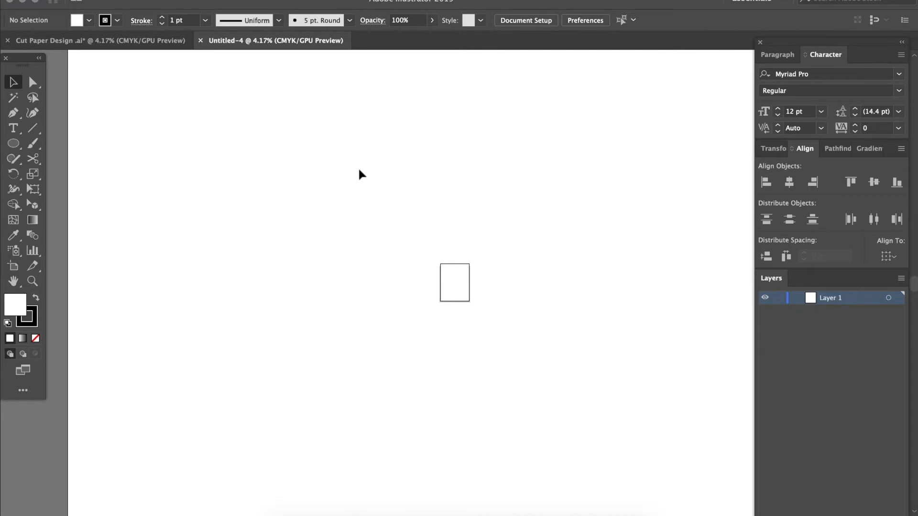
{"action": "key", "text": "ctrl+Up"}
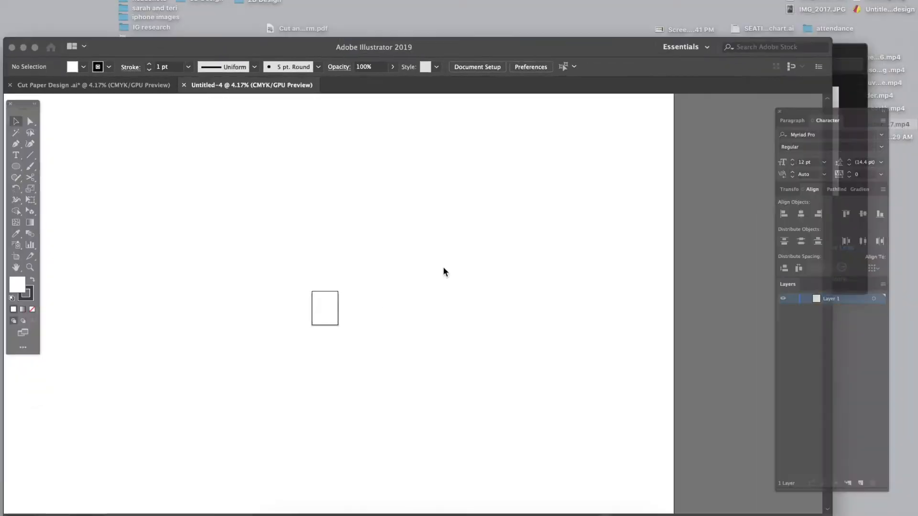
{"action": "left_click", "coordinate": [759, 140]}
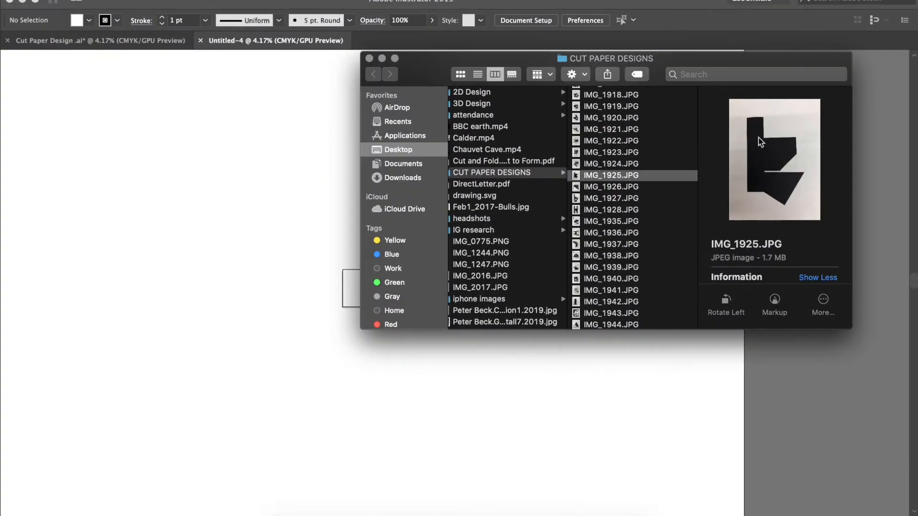
{"action": "left_click_drag", "start_coordinate": [551, 61], "coordinate": [614, 0]}
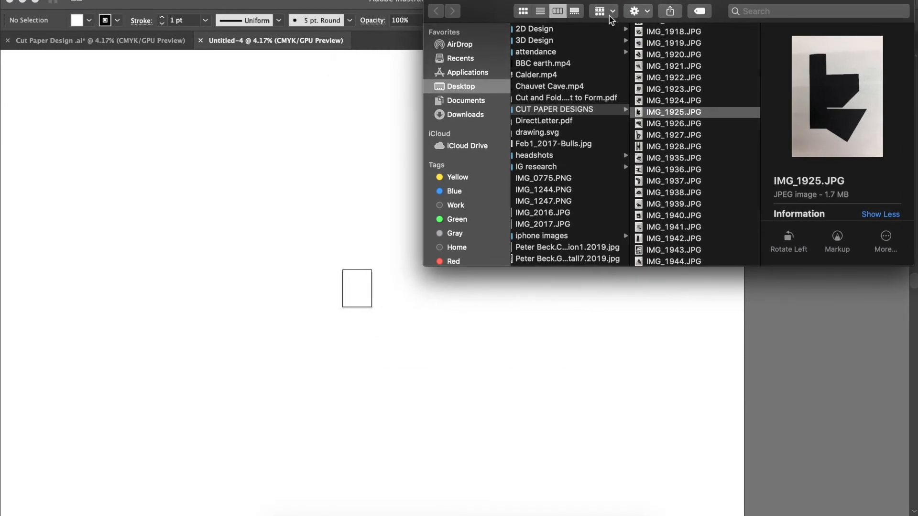
{"action": "left_click", "coordinate": [678, 81]}
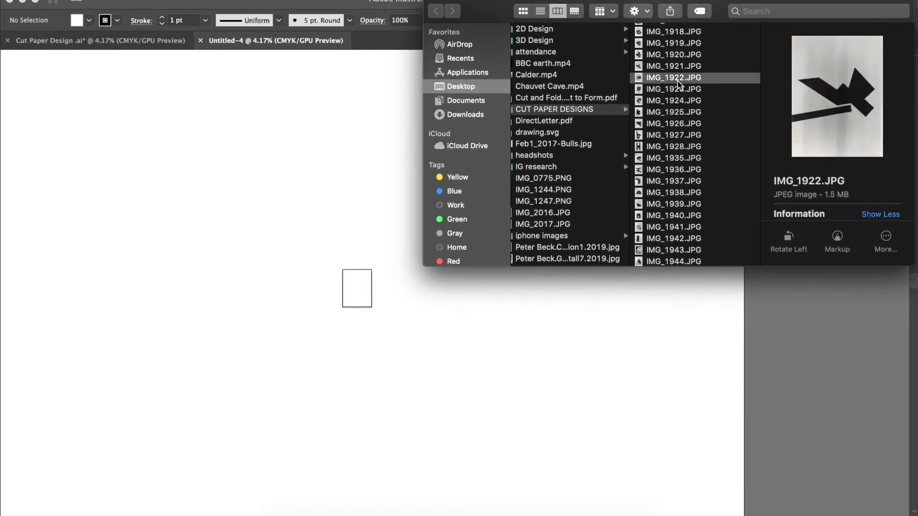
{"action": "left_click", "coordinate": [677, 114]}
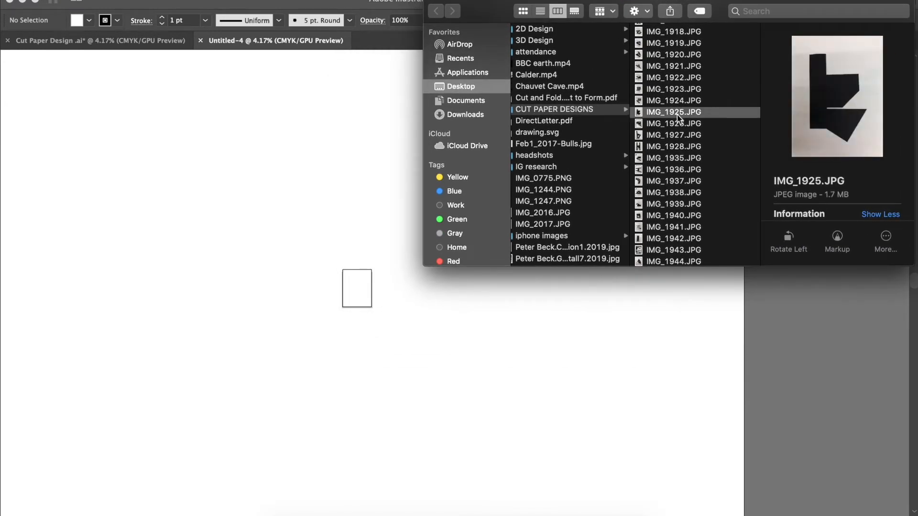
Place IMG_1924.JPG from the CUT PAPER DESIGNS folder onto the Illustrator canvas and position it above and to the right of the artboard
{"action": "left_click", "coordinate": [677, 100]}
{"action": "left_click_drag", "start_coordinate": [675, 99], "coordinate": [468, 322]}
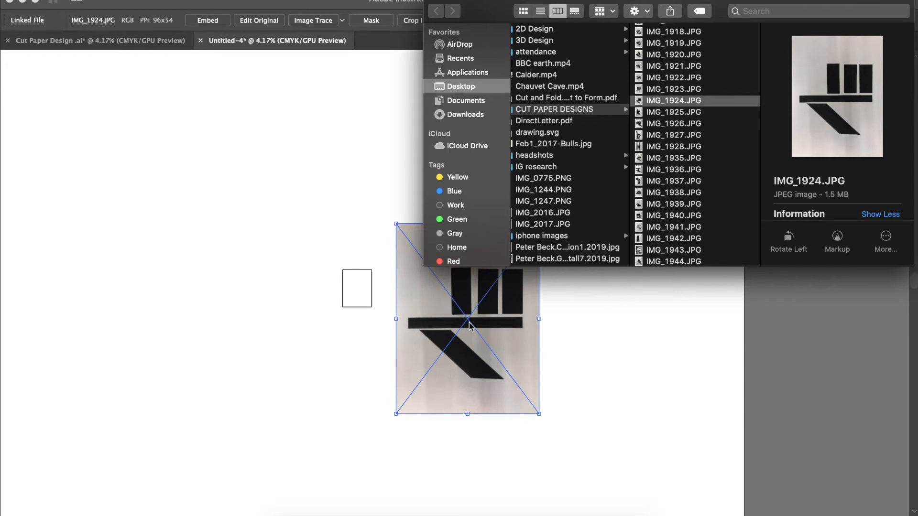
{"action": "left_click", "coordinate": [592, 344]}
{"action": "left_click_drag", "start_coordinate": [488, 320], "coordinate": [475, 212]}
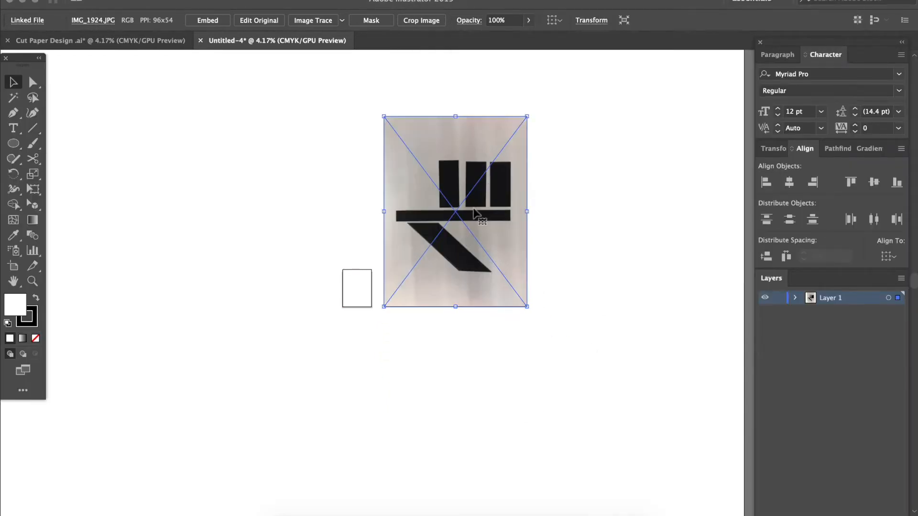
{"action": "left_click", "coordinate": [95, 1]}
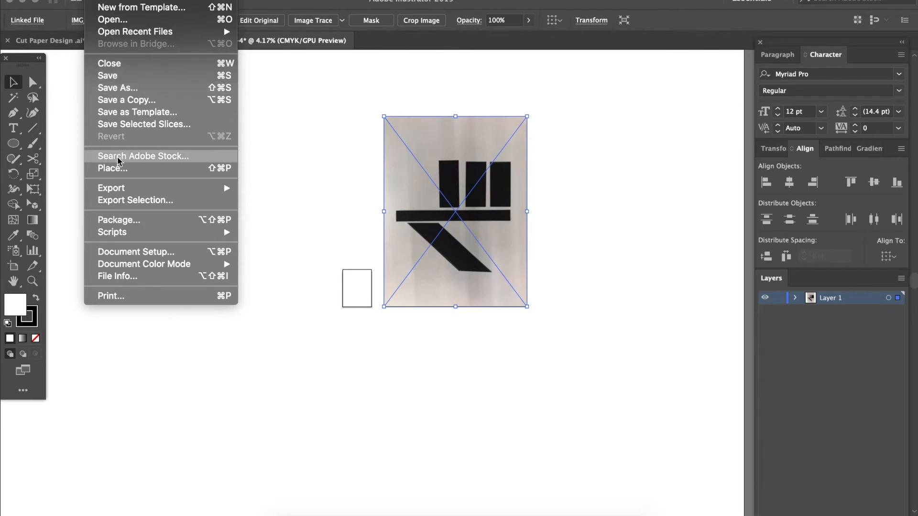
{"action": "left_click", "coordinate": [119, 169]}
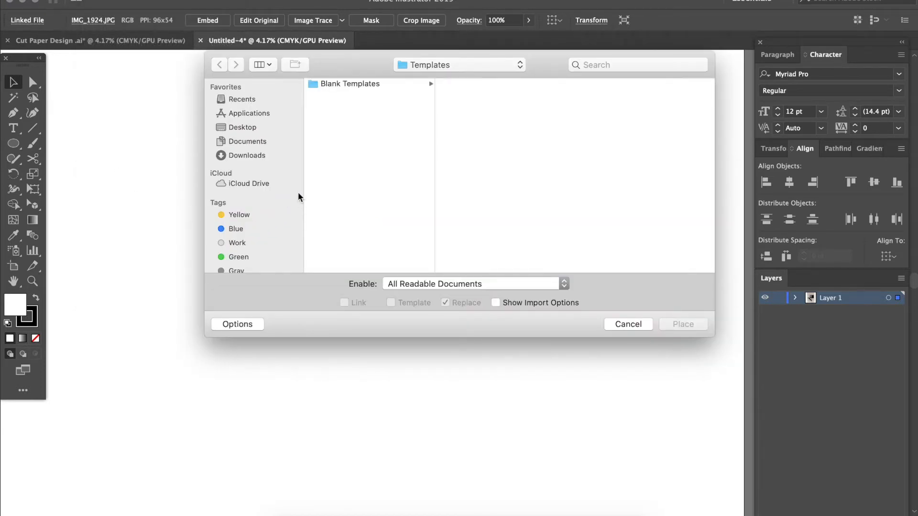
{"action": "left_click", "coordinate": [250, 127]}
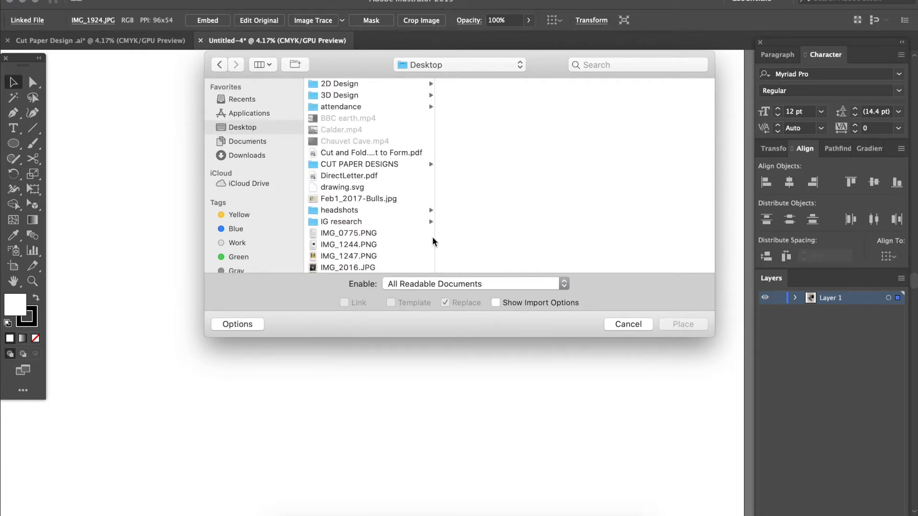
{"action": "left_click", "coordinate": [637, 325]}
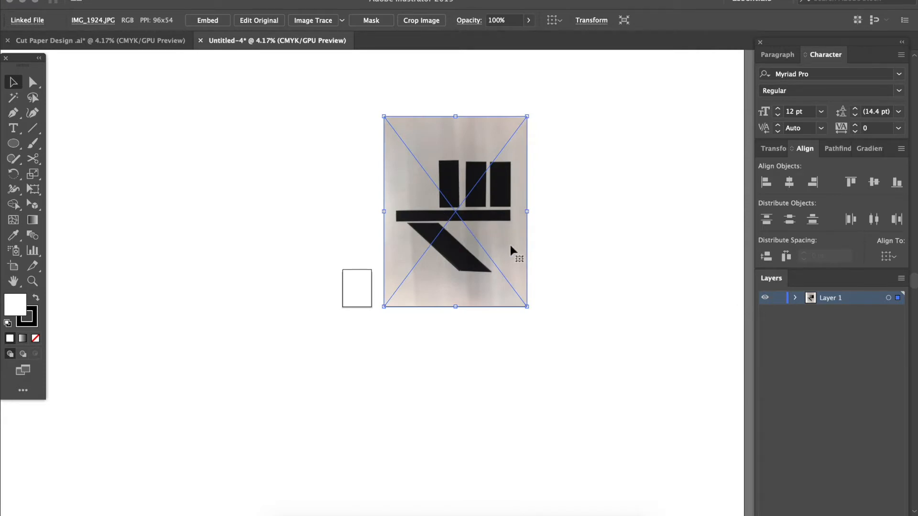
{"action": "scroll", "coordinate": [538, 205], "scroll_direction": "right", "scroll_amount": 2}
{"action": "scroll", "coordinate": [538, 204], "scroll_direction": "up", "scroll_amount": 2}
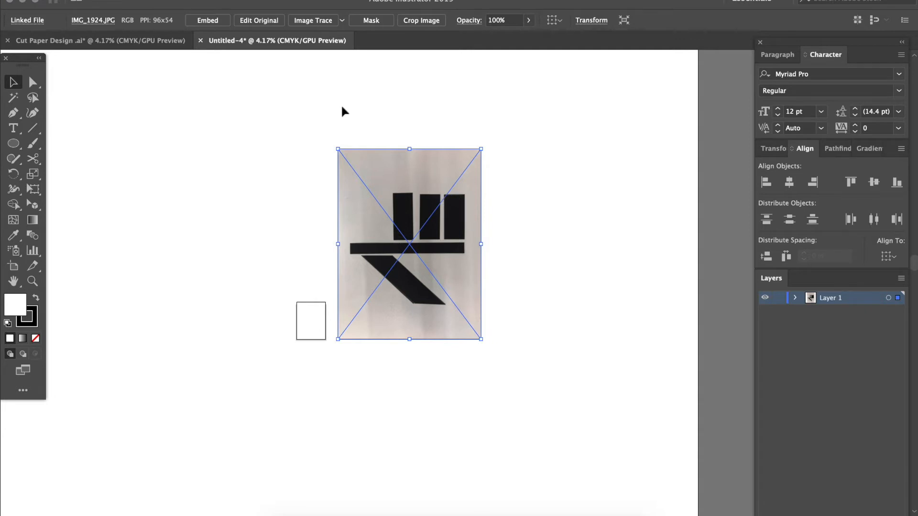
{"action": "left_click", "coordinate": [317, 115]}
{"action": "left_click", "coordinate": [404, 212]}
{"action": "left_click", "coordinate": [567, 187]}
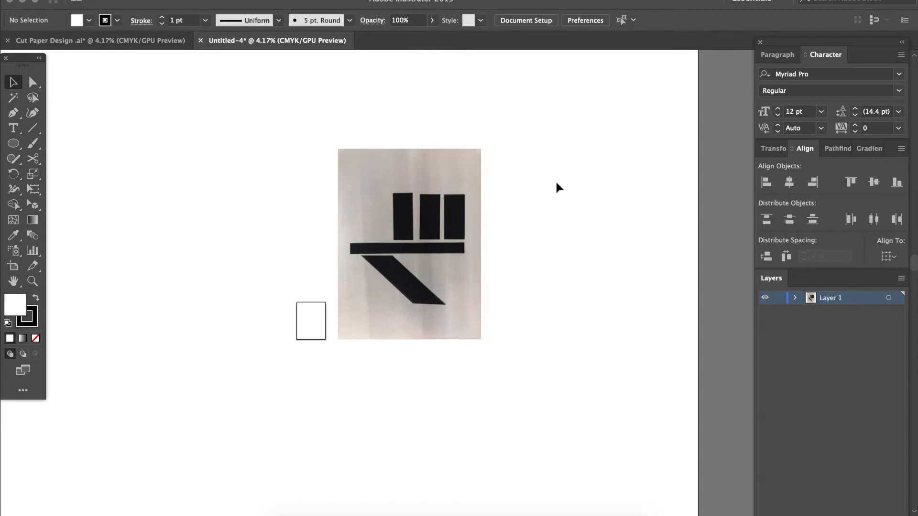
Scale the placed photo down proportionally and move it beside the artboard, then undo both changes
{"action": "left_click", "coordinate": [433, 245]}
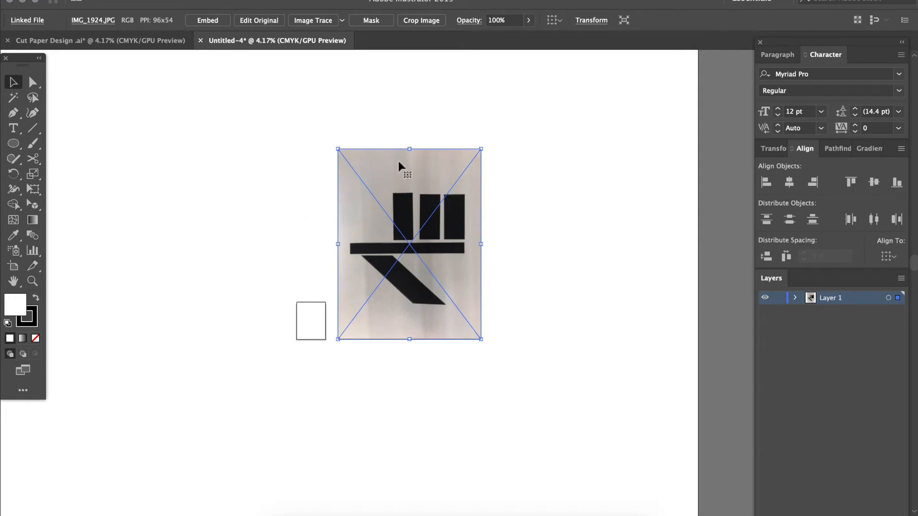
{"action": "left_click_drag", "start_coordinate": [337, 148], "coordinate": [416, 264]}
{"action": "left_click_drag", "start_coordinate": [451, 297], "coordinate": [361, 297]}
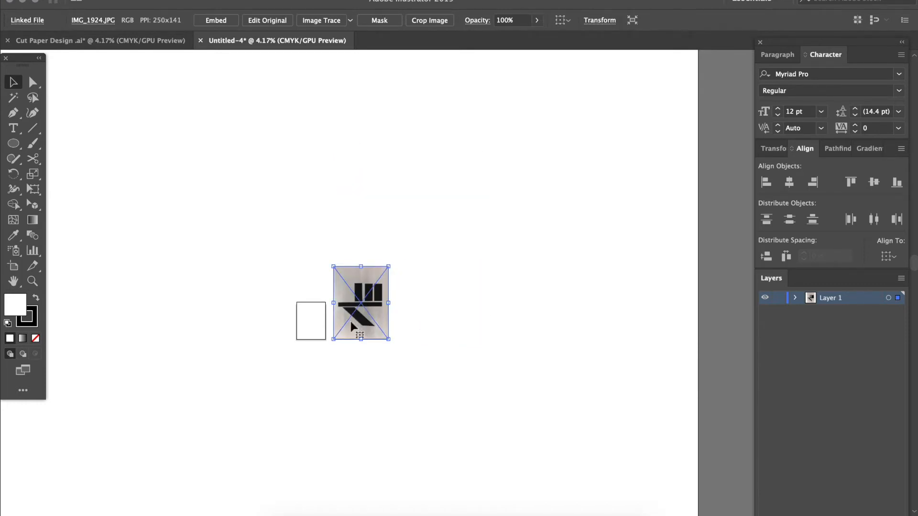
{"action": "key", "text": "super+z"}
{"action": "key", "text": "super+z"}
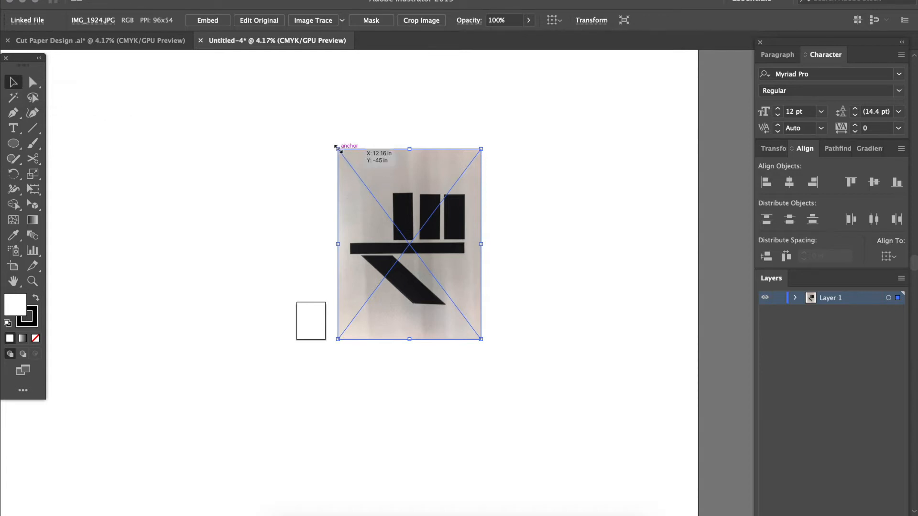
Resize the photo from its corner without constraining proportions, then undo the distortion
{"action": "left_click_drag", "start_coordinate": [338, 149], "coordinate": [463, 211]}
{"action": "left_click", "coordinate": [525, 271]}
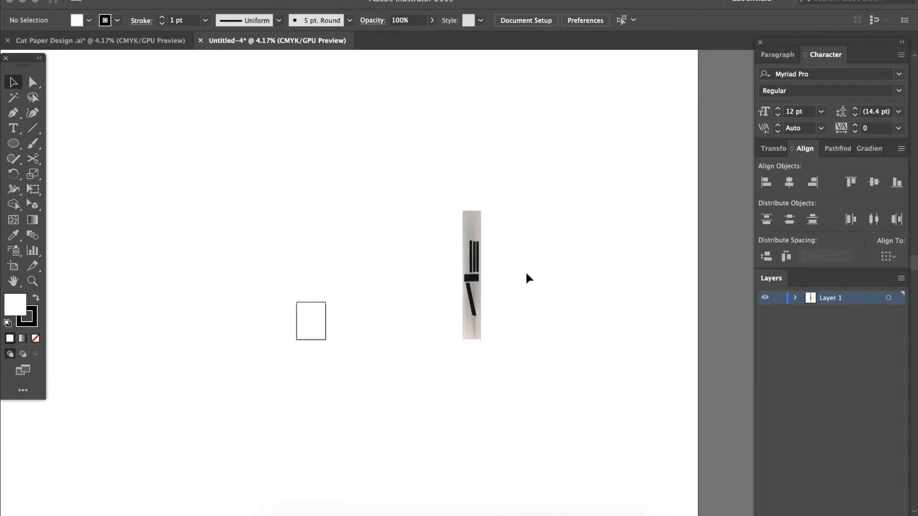
{"action": "key", "text": "super+z"}
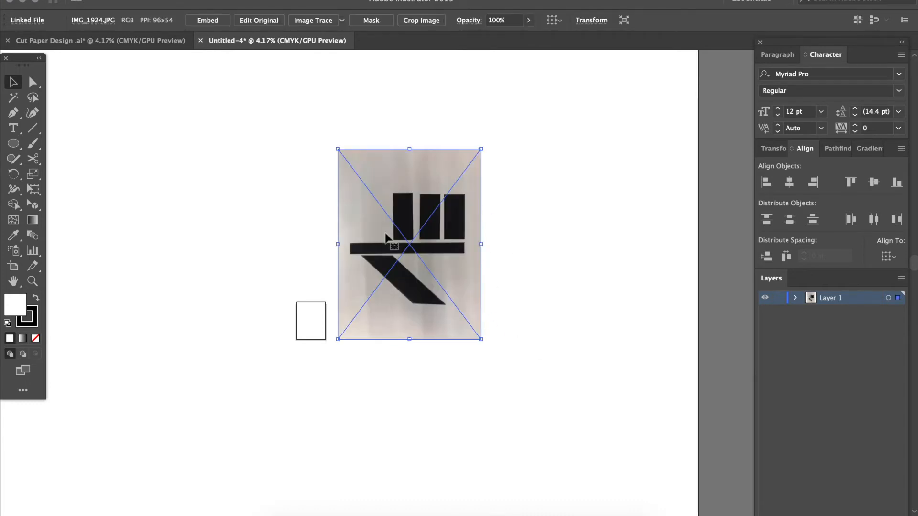
Scale the photo down proportionally to slightly larger than the artboard and move it just to the artboard's right
{"action": "left_click_drag", "start_coordinate": [338, 149], "coordinate": [438, 262]}
{"action": "left_click_drag", "start_coordinate": [459, 310], "coordinate": [355, 310]}
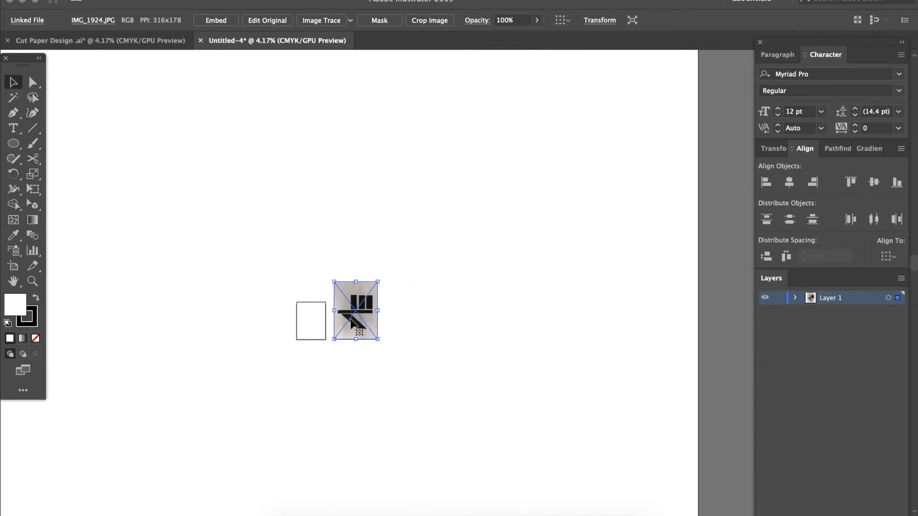
Magnify the placed photo to 25% view and reselect it on the canvas
{"action": "key", "text": "super+equal"}
{"action": "key", "text": "super+equal"}
{"action": "key", "text": "super+equal"}
{"action": "key", "text": "super+equal"}
{"action": "key", "text": "super+equal"}
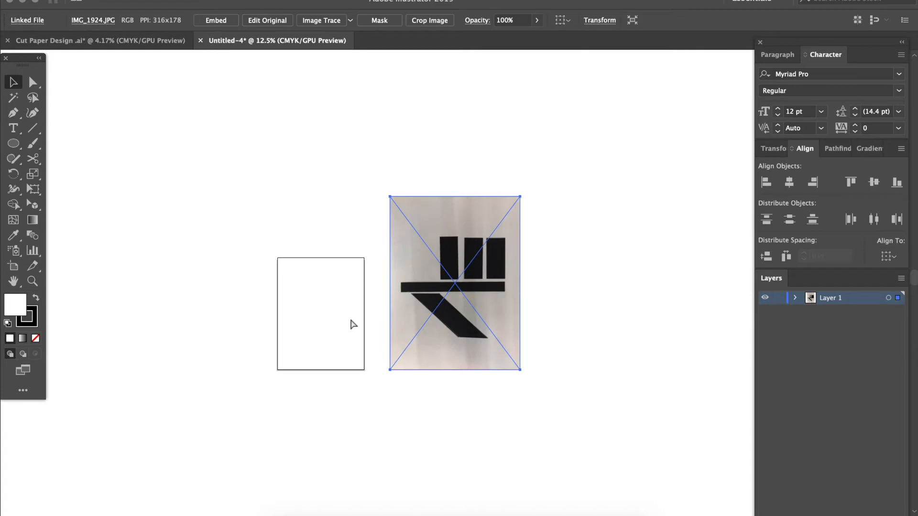
{"action": "scroll", "coordinate": [351, 325], "scroll_direction": "right", "scroll_amount": 5}
{"action": "scroll", "coordinate": [351, 324], "scroll_direction": "down", "scroll_amount": 2}
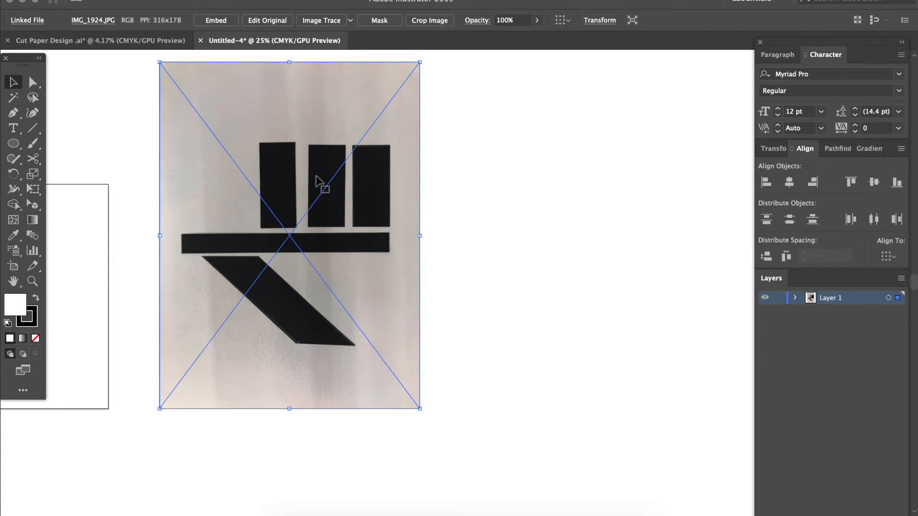
{"action": "left_click", "coordinate": [492, 199]}
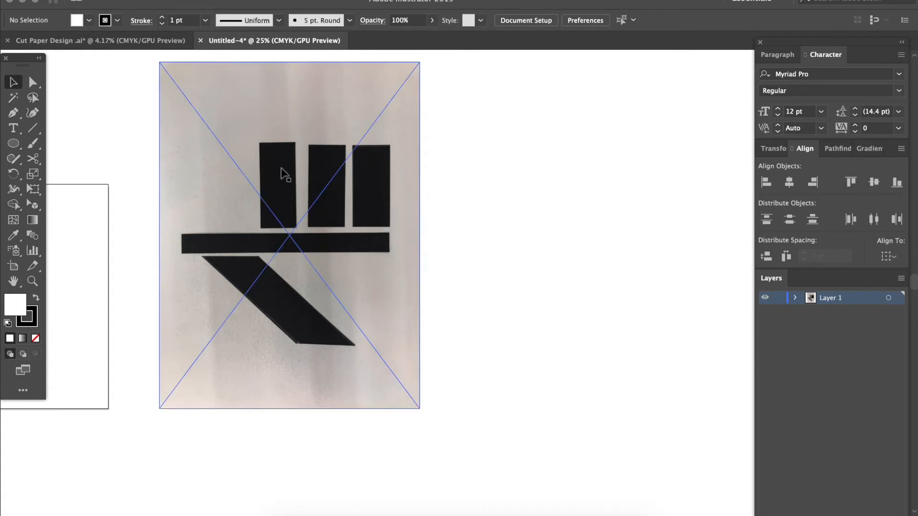
{"action": "left_click", "coordinate": [382, 201]}
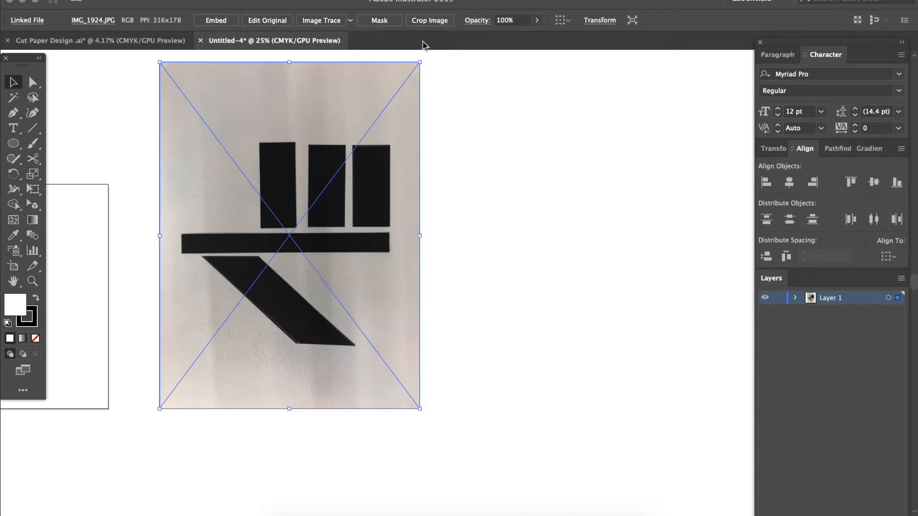
Lower the placed photo's opacity to 28% and deselect it
{"action": "left_click", "coordinate": [537, 22]}
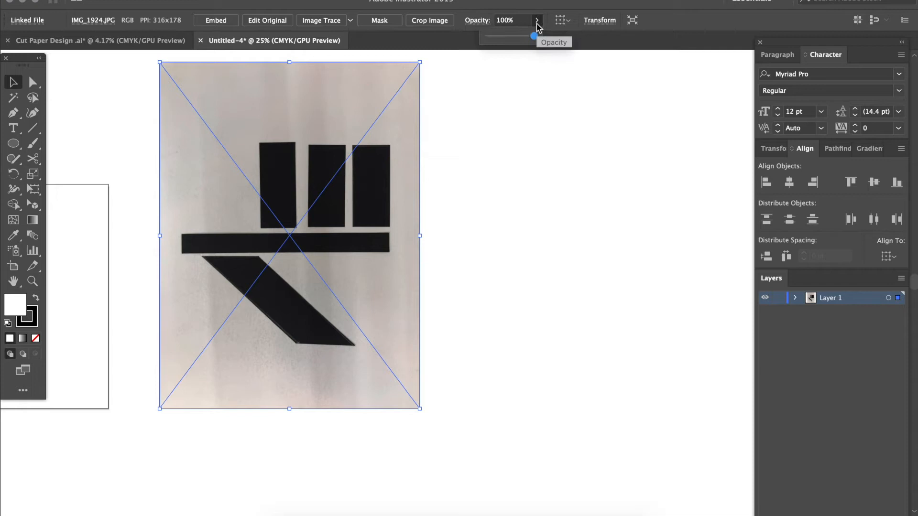
{"action": "left_click_drag", "start_coordinate": [534, 36], "coordinate": [502, 41]}
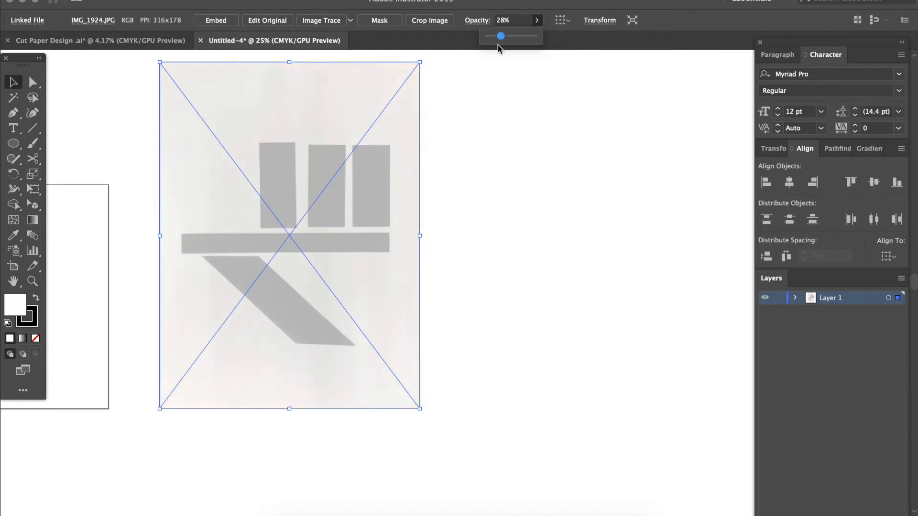
{"action": "left_click", "coordinate": [440, 222]}
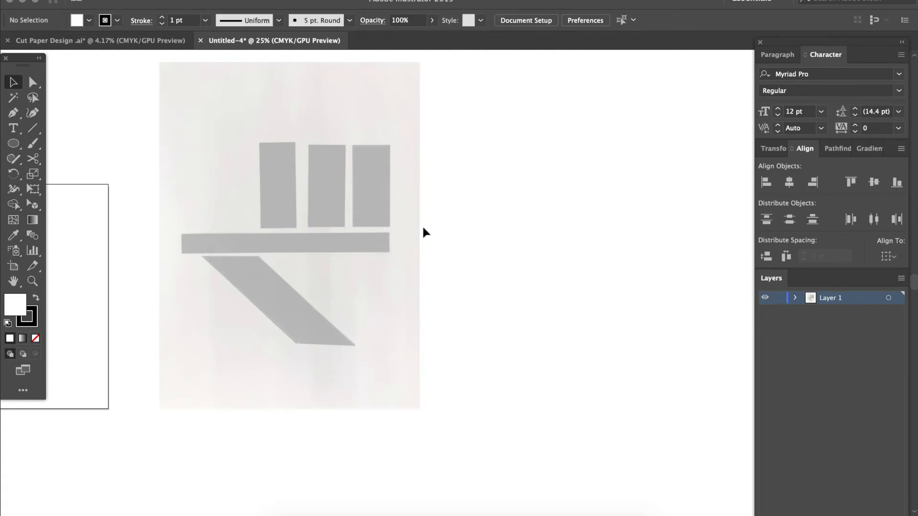
Toggle the lock and visibility of Layer 1, leaving the layer visible and locked
{"action": "left_click", "coordinate": [779, 300]}
{"action": "left_click", "coordinate": [778, 298]}
{"action": "left_click", "coordinate": [764, 299]}
{"action": "left_click", "coordinate": [764, 299]}
{"action": "left_click", "coordinate": [764, 299]}
{"action": "left_click", "coordinate": [764, 299]}
{"action": "left_click", "coordinate": [778, 299]}
Rename the locked photo layer to Images
{"action": "double_click", "coordinate": [836, 299]}
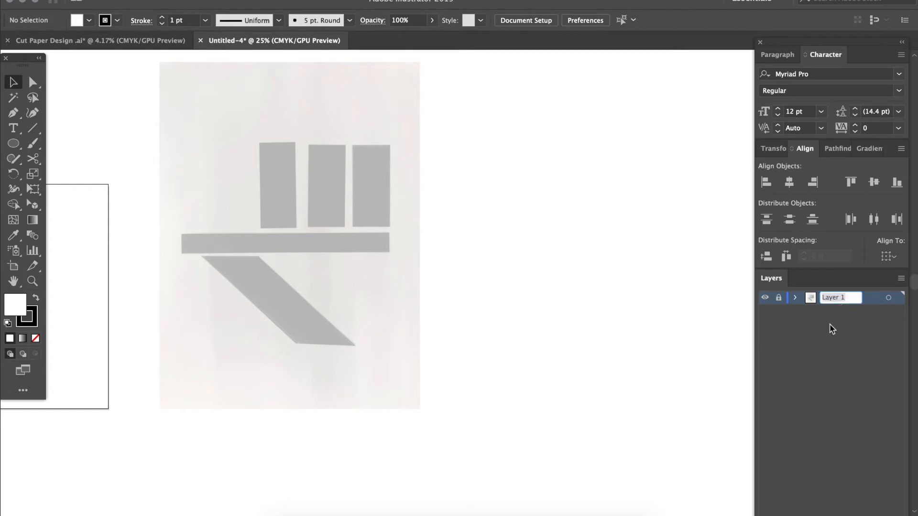
{"action": "type", "text": "Images"}
{"action": "key", "text": "Return"}
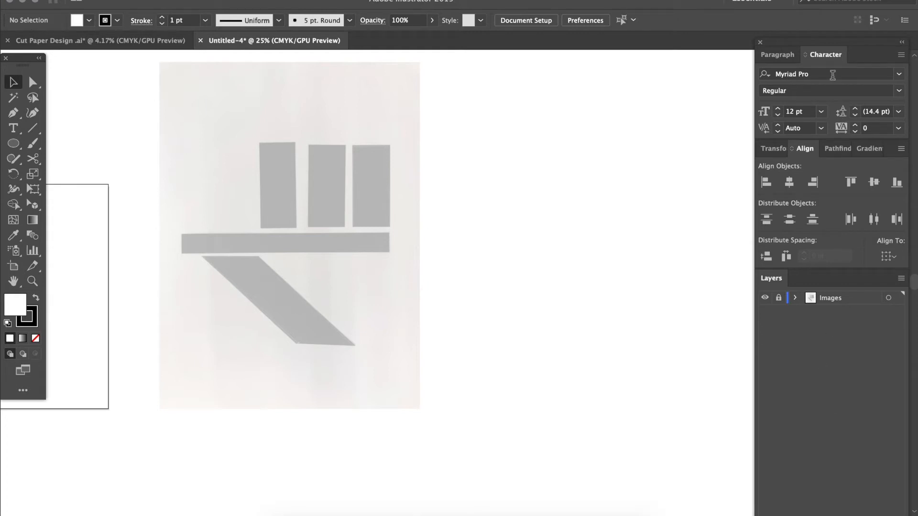
Add a new layer above the Images layer and name it Tracings
{"action": "left_click_drag", "start_coordinate": [818, 41], "coordinate": [818, 10]}
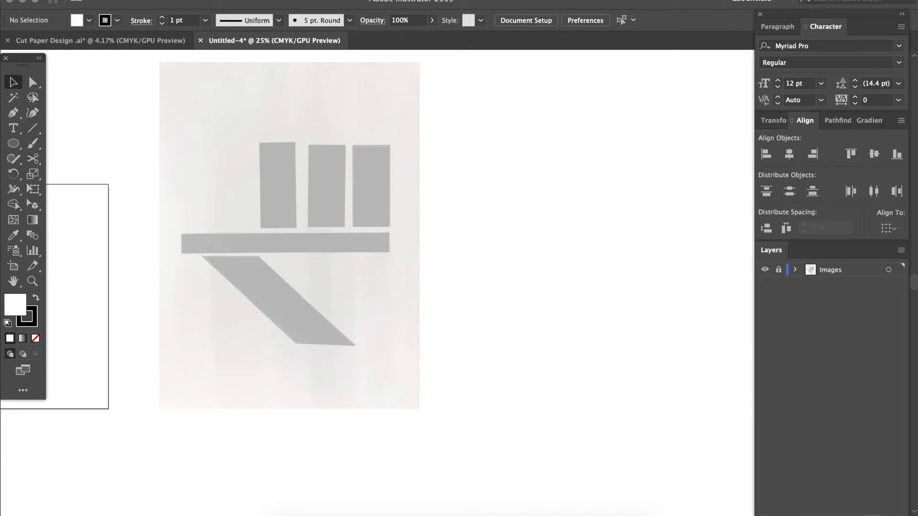
{"action": "left_click", "coordinate": [882, 515]}
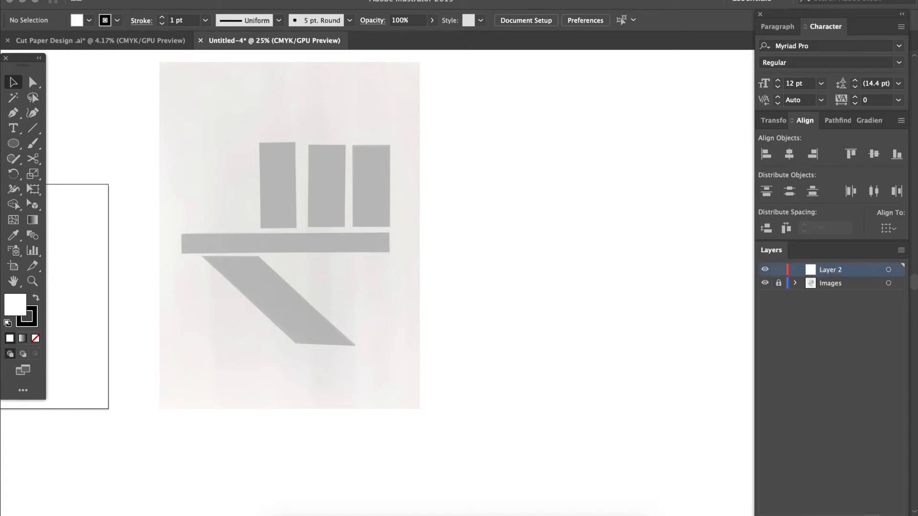
{"action": "double_click", "coordinate": [829, 269]}
{"action": "type", "text": "Tracings"}
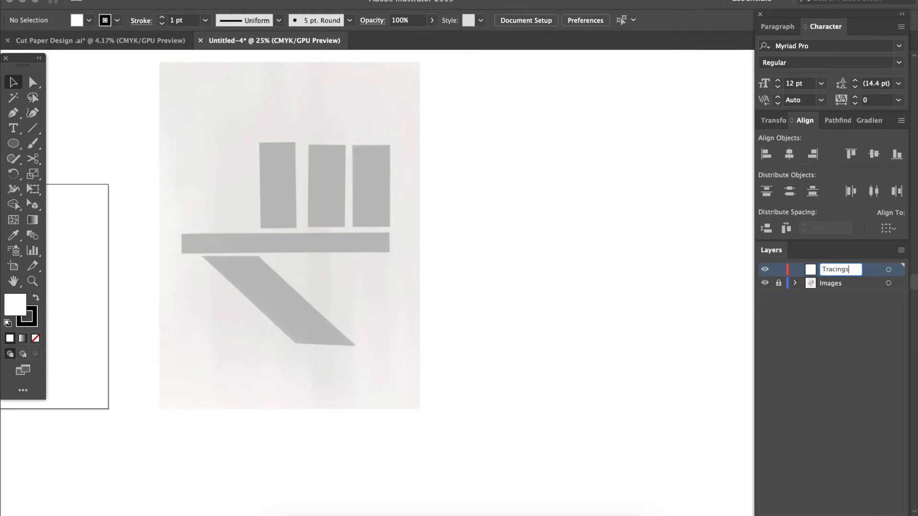
{"action": "left_click", "coordinate": [844, 304]}
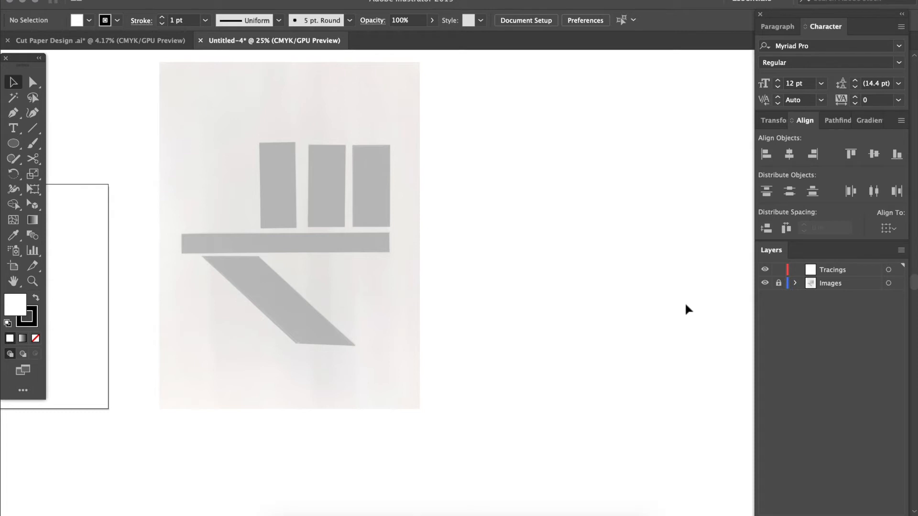
Switch to the Cut Paper Design document, select the angular letterform photo and lock the IMAGES layer
{"action": "scroll", "coordinate": [585, 260], "scroll_direction": "up", "scroll_amount": 1}
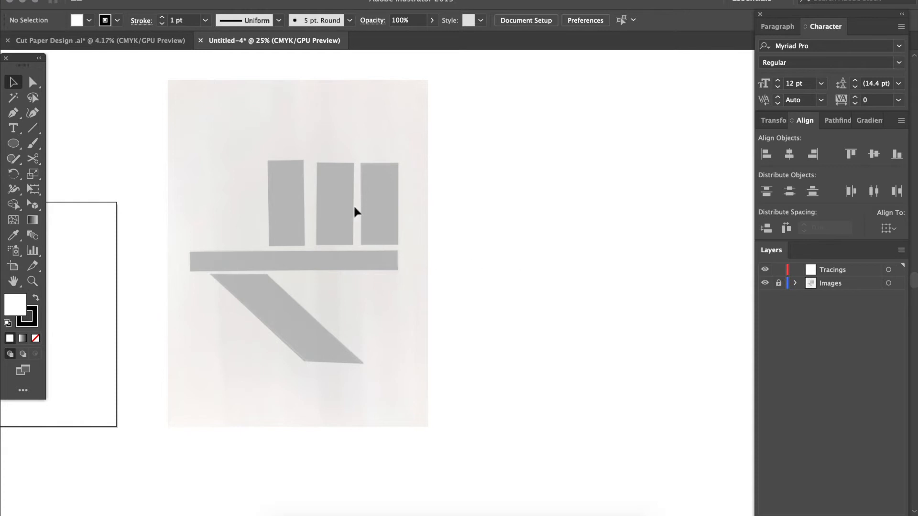
{"action": "left_click", "coordinate": [163, 41]}
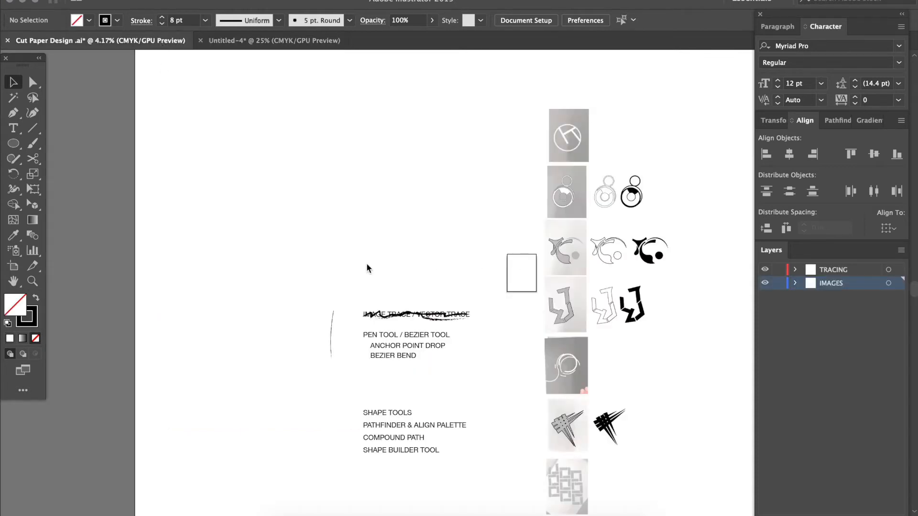
{"action": "scroll", "coordinate": [367, 268], "scroll_direction": "right", "scroll_amount": 5}
{"action": "scroll", "coordinate": [367, 268], "scroll_direction": "down", "scroll_amount": 2}
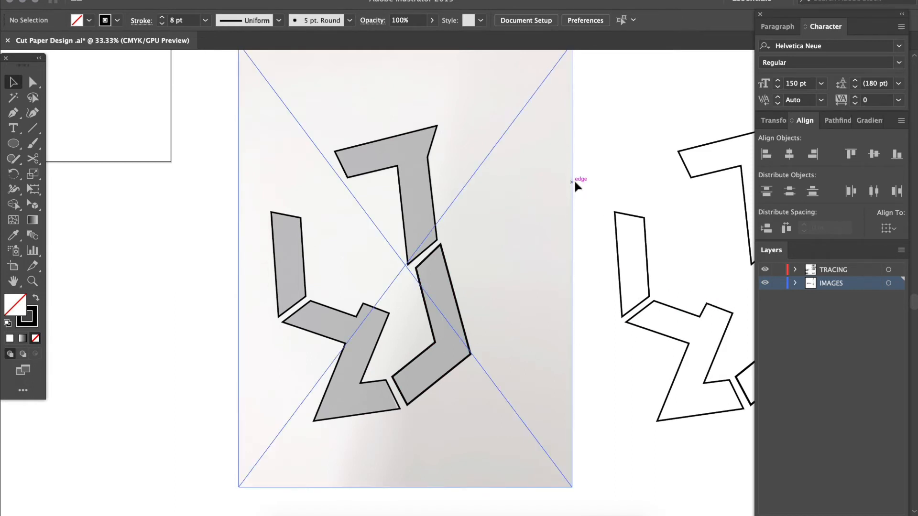
{"action": "left_click_drag", "start_coordinate": [572, 184], "coordinate": [560, 201]}
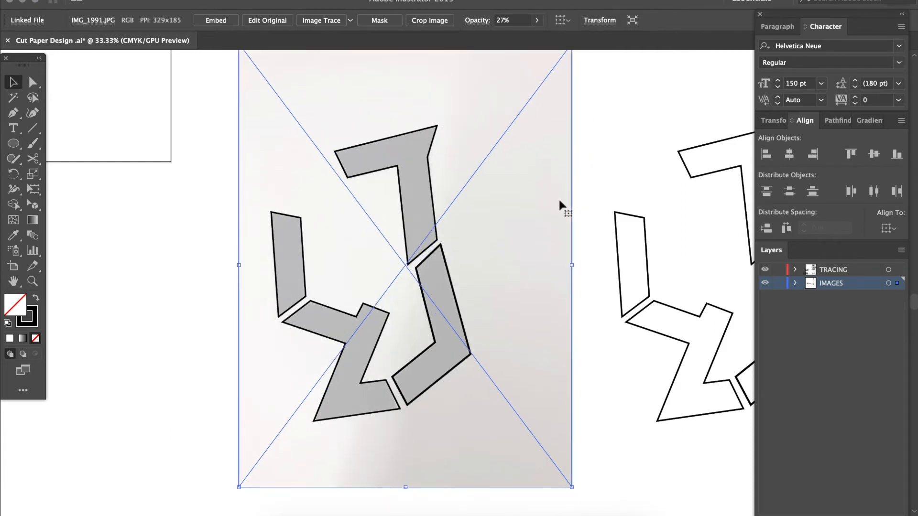
{"action": "left_click", "coordinate": [778, 285]}
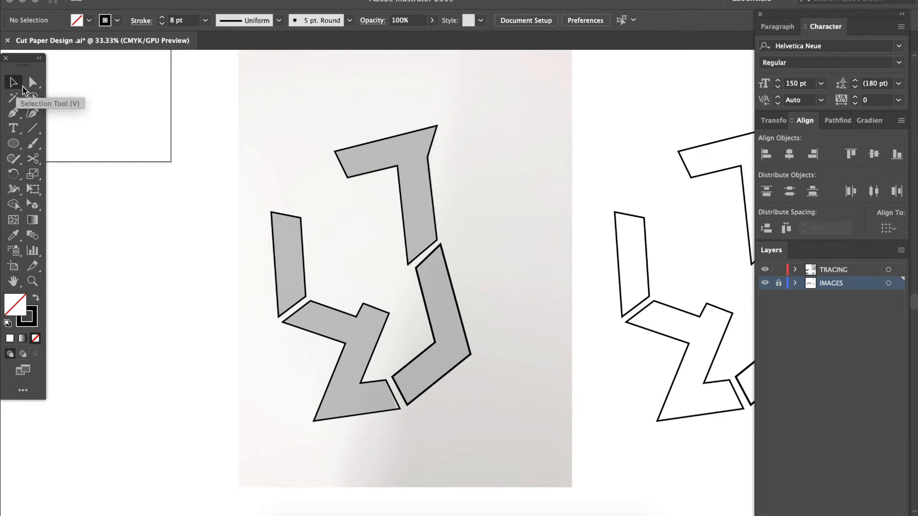
Delete the existing outlines traced over the angular cut paper photo, keeping the copy beside it
{"action": "mouse_move", "coordinate": [225, 109]}
{"action": "left_mouse_down"}
{"action": "mouse_move", "coordinate": [331, 310]}
{"action": "mouse_move", "coordinate": [481, 397]}
{"action": "mouse_move", "coordinate": [556, 423]}
{"action": "left_mouse_up"}
{"action": "key", "text": "Delete"}
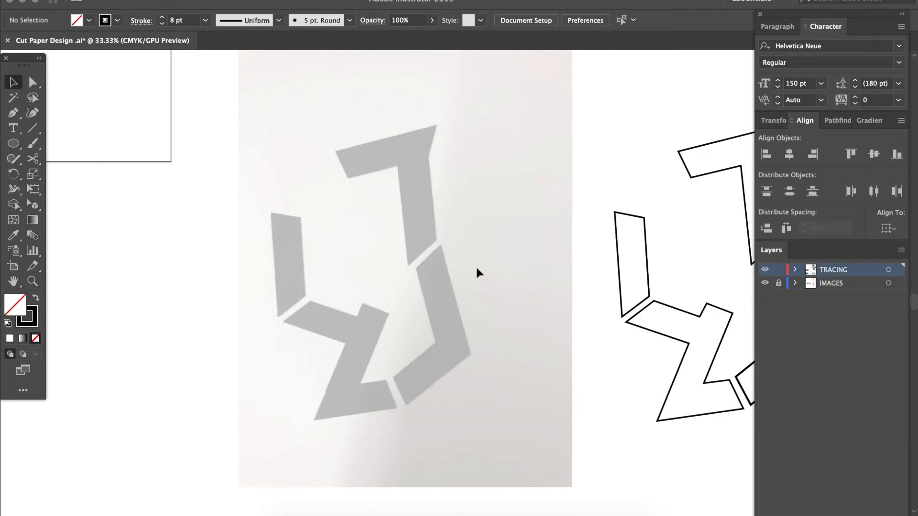
{"action": "scroll", "coordinate": [476, 269], "scroll_direction": "up", "scroll_amount": 2}
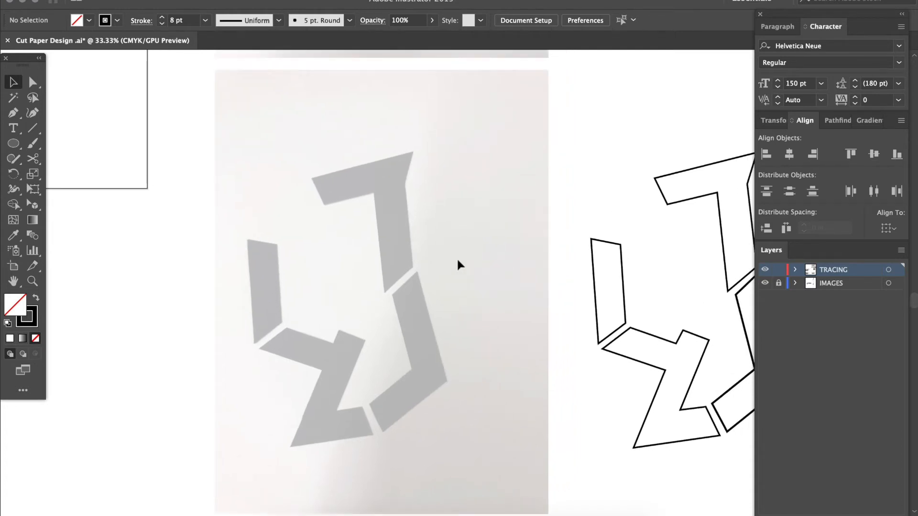
Draw a freehand Paintbrush test stroke across the photo above the shapes, then undo it
{"action": "key", "text": "b"}
{"action": "mouse_move", "coordinate": [249, 120]}
{"action": "left_mouse_down"}
{"action": "mouse_move", "coordinate": [267, 163]}
{"action": "mouse_move", "coordinate": [394, 135]}
{"action": "mouse_move", "coordinate": [428, 149]}
{"action": "left_mouse_up"}
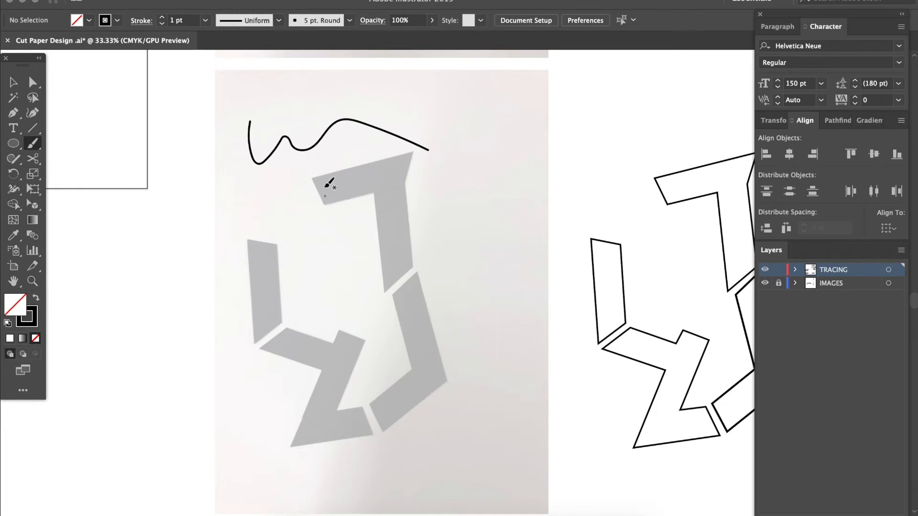
{"action": "key", "text": "super+z"}
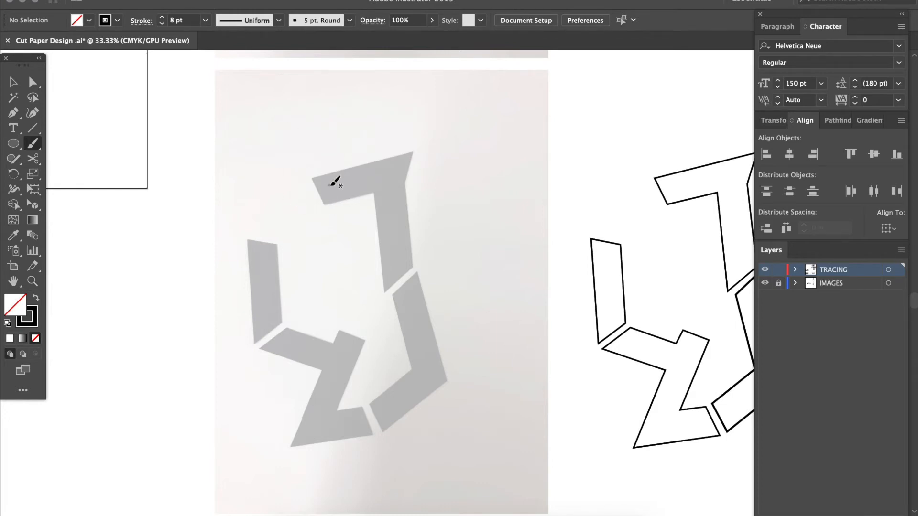
Trace the photo's upper T-like piece with the Pen tool, placing straight anchor points at each corner and closing the path
{"action": "key", "text": "p"}
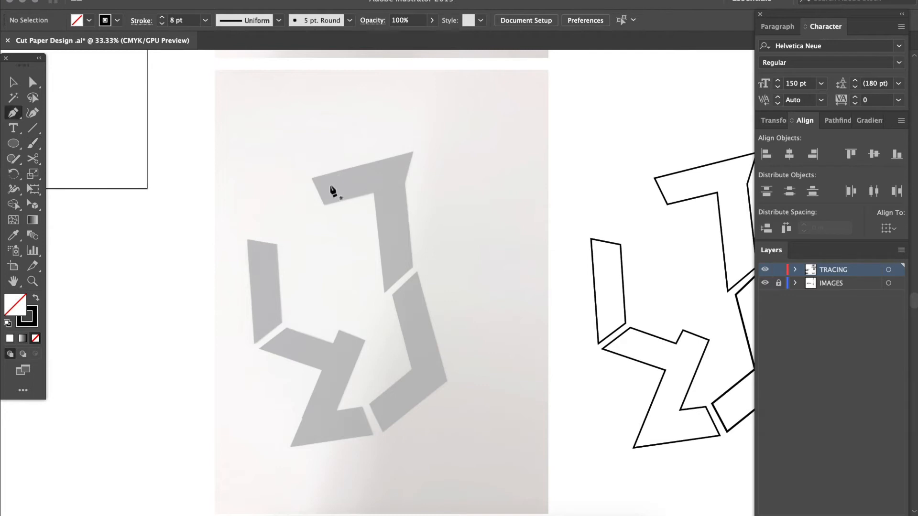
{"action": "key", "text": "super+equal"}
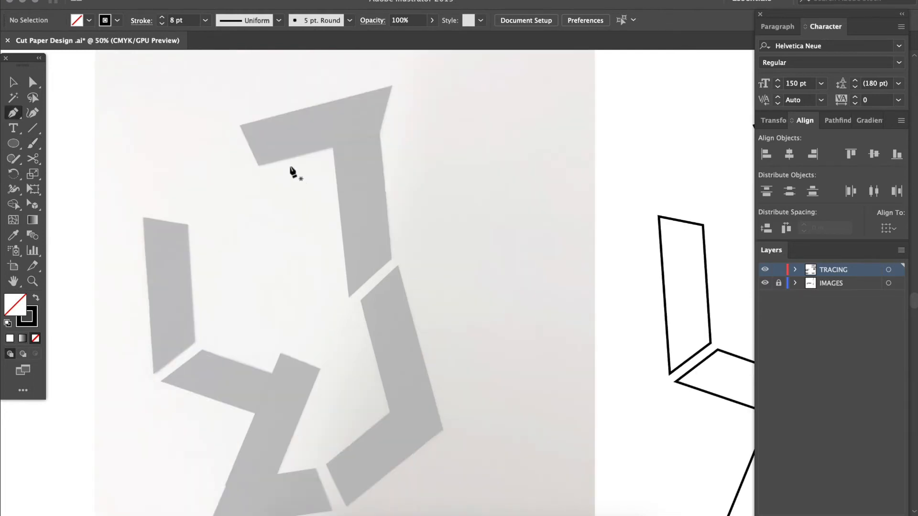
{"action": "scroll", "coordinate": [258, 145], "scroll_direction": "left", "scroll_amount": 2}
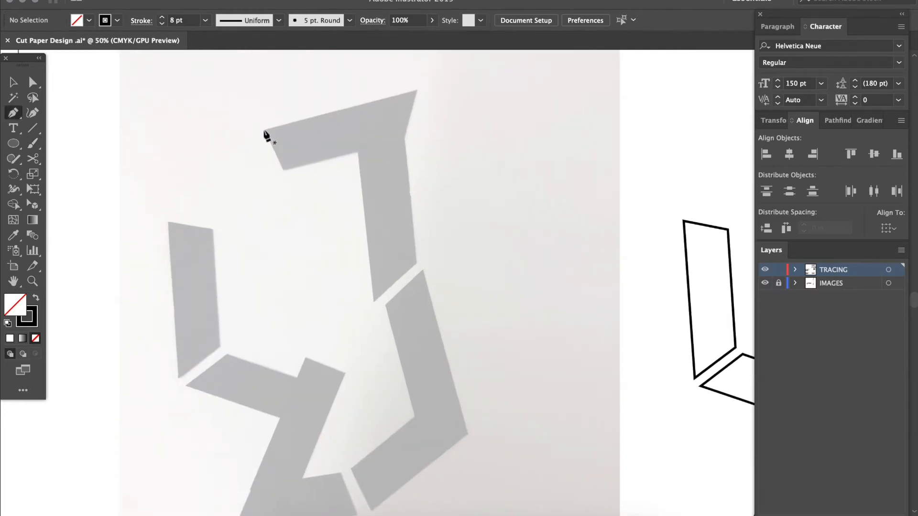
{"action": "left_click", "coordinate": [263, 129]}
{"action": "left_click", "coordinate": [414, 92]}
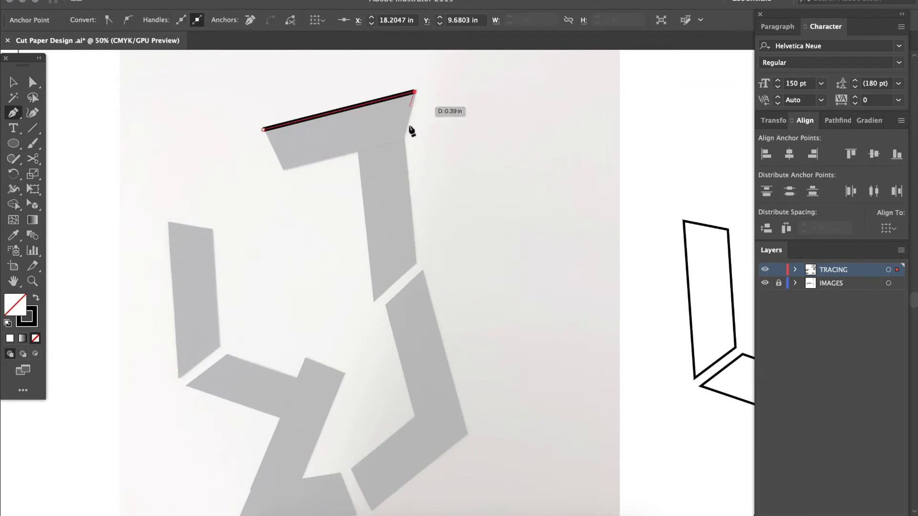
{"action": "left_click", "coordinate": [403, 140]}
{"action": "left_click", "coordinate": [414, 263]}
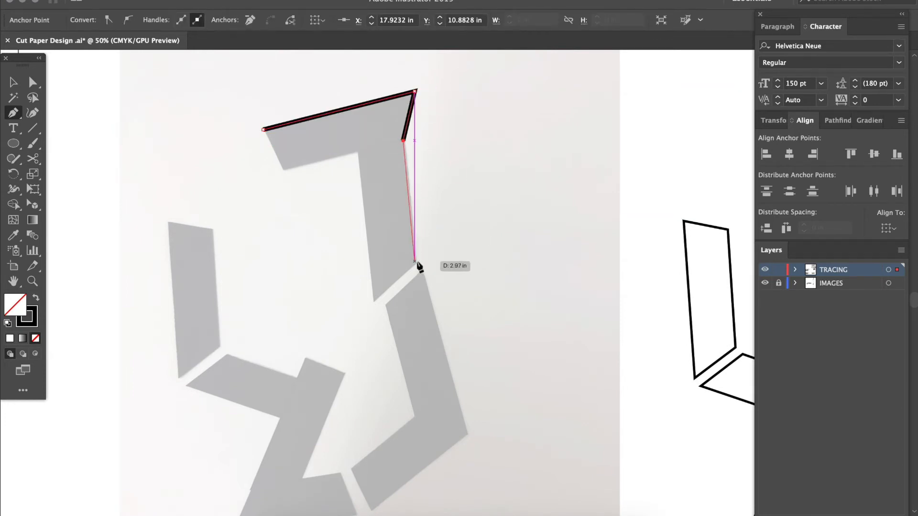
{"action": "left_click", "coordinate": [374, 301]}
{"action": "left_click", "coordinate": [358, 153]}
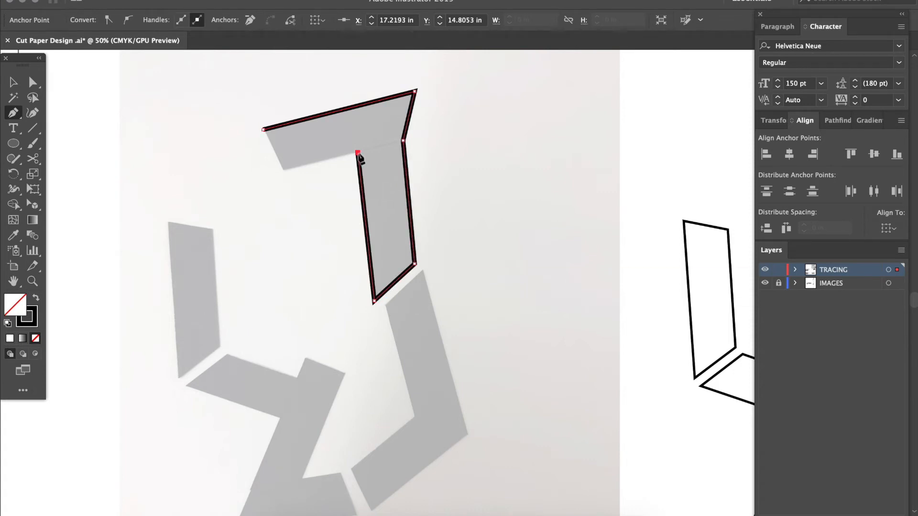
{"action": "left_click", "coordinate": [283, 169]}
{"action": "left_click", "coordinate": [263, 129]}
Trace the bent piece below the T-like shape with straight Pen tool segments and close the path
{"action": "scroll", "coordinate": [367, 270], "scroll_direction": "down", "scroll_amount": 3}
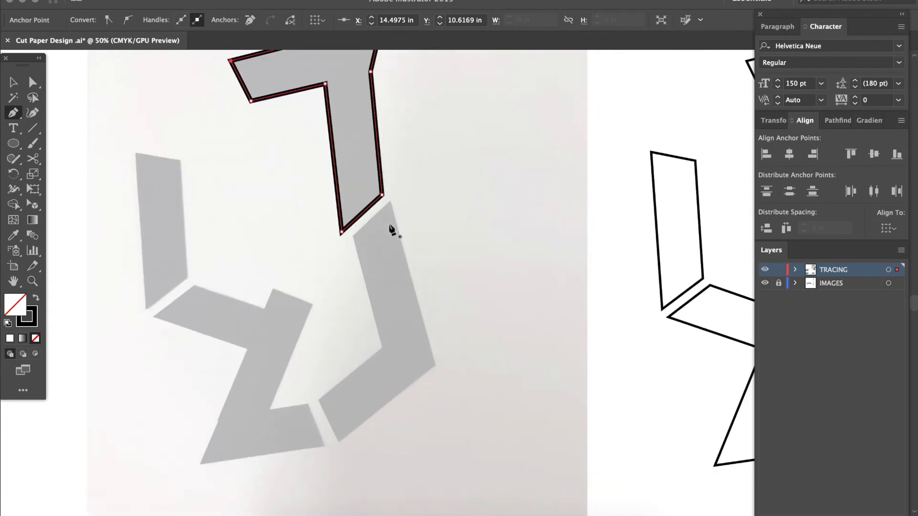
{"action": "left_click", "coordinate": [389, 201]}
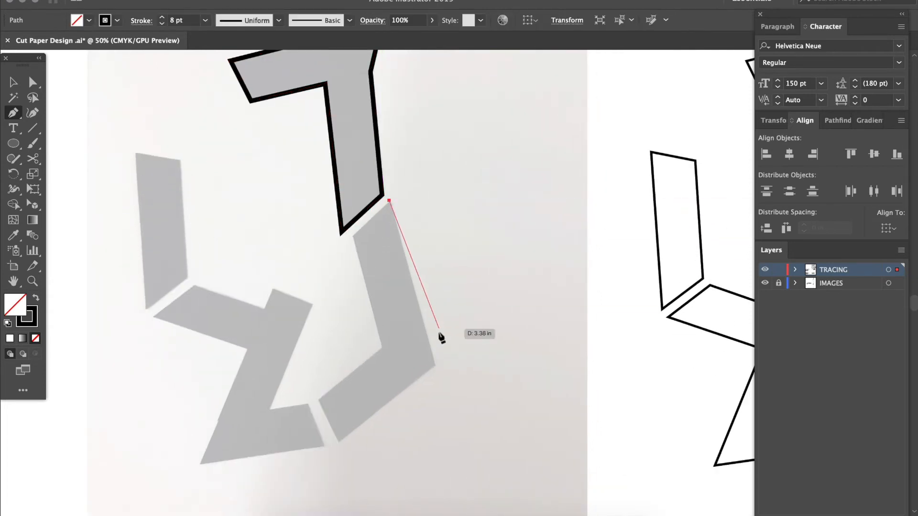
{"action": "left_click", "coordinate": [434, 366]}
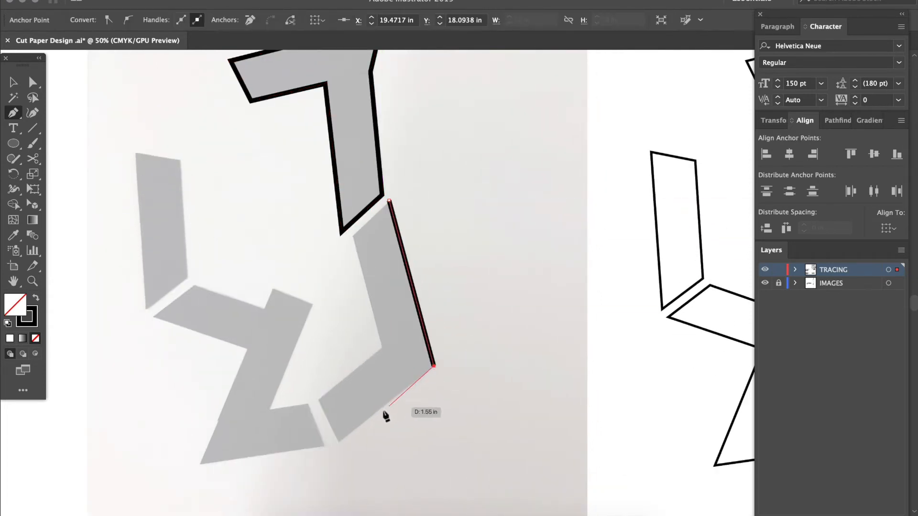
{"action": "left_click", "coordinate": [337, 441]}
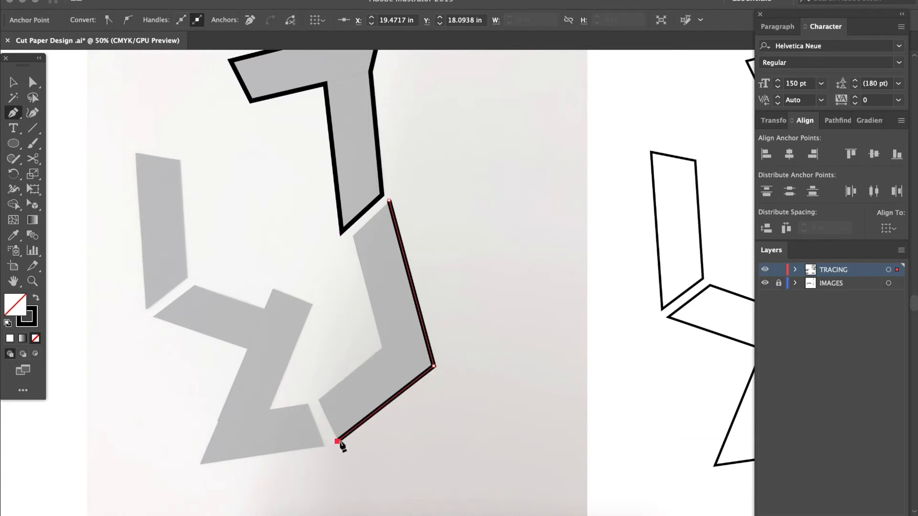
{"action": "left_click", "coordinate": [318, 400]}
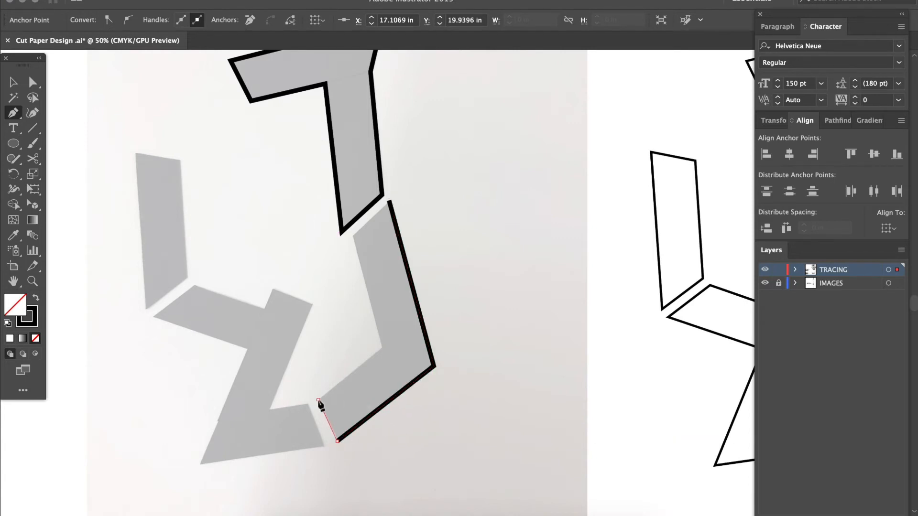
{"action": "left_click", "coordinate": [382, 349]}
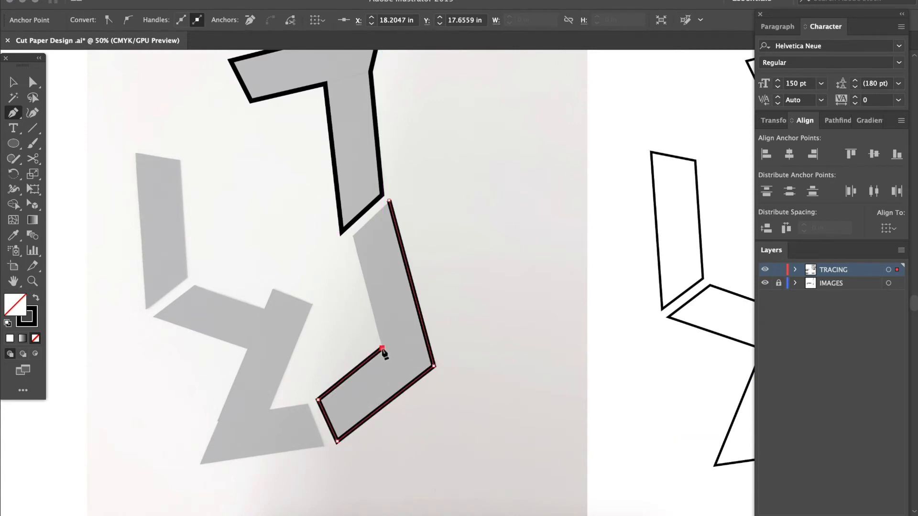
{"action": "left_click", "coordinate": [352, 235]}
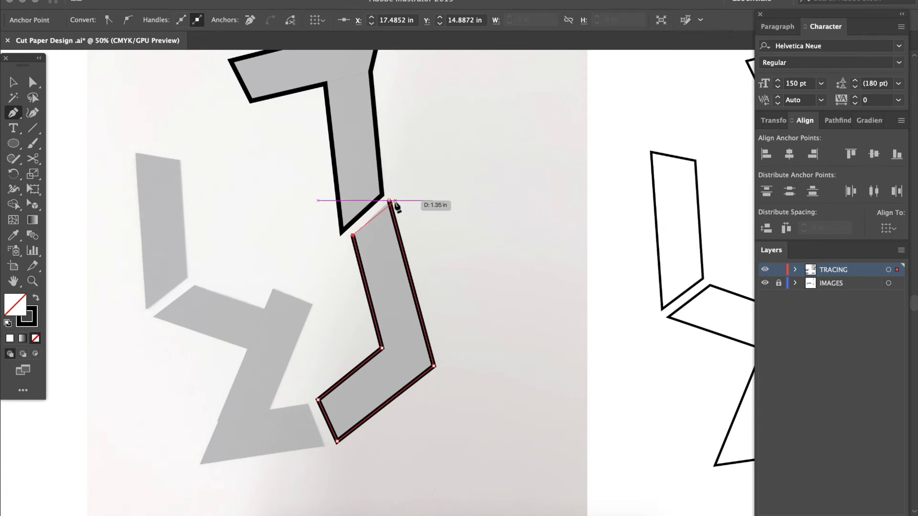
{"action": "left_click", "coordinate": [391, 201]}
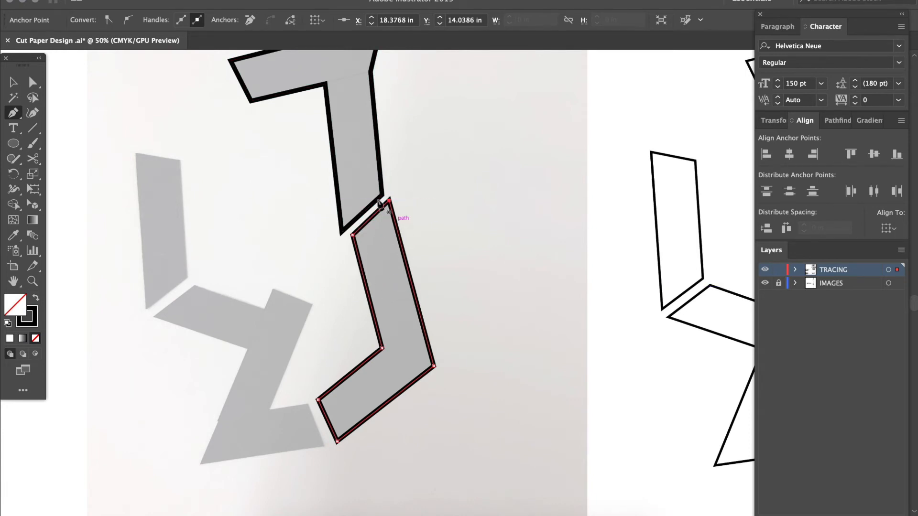
Trace the photo's Z-shaped piece with straight Pen tool segments, placing an anchor point at each corner and closing the path
{"action": "left_click", "coordinate": [195, 285]}
{"action": "left_click", "coordinate": [152, 316]}
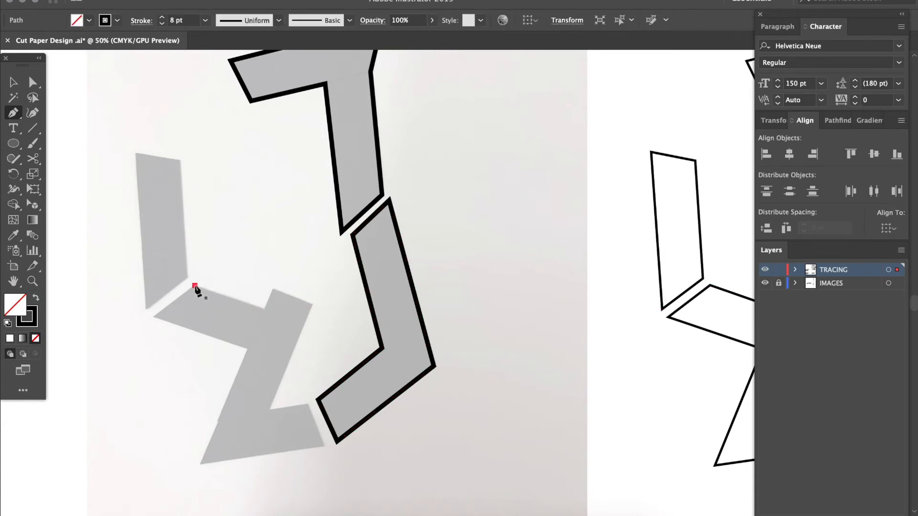
{"action": "left_click", "coordinate": [245, 349]}
{"action": "left_click", "coordinate": [199, 462]}
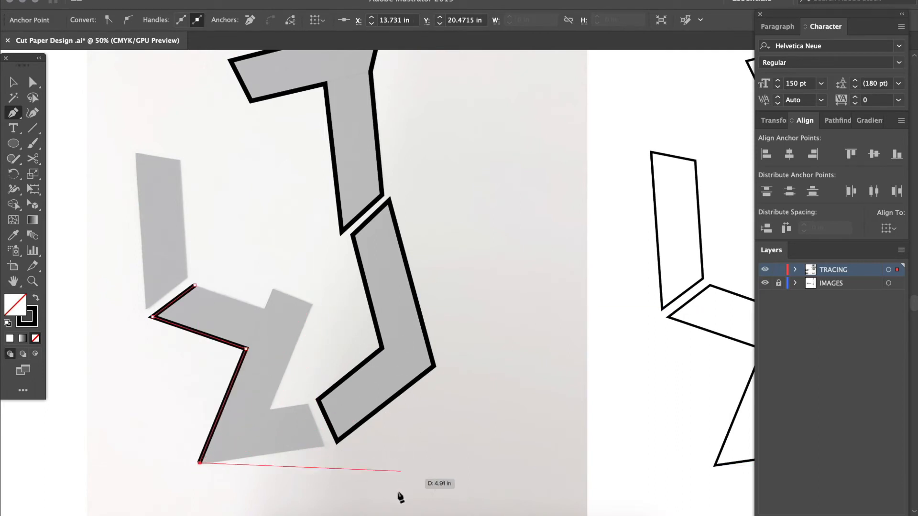
{"action": "left_click", "coordinate": [322, 446]}
{"action": "left_click", "coordinate": [306, 405]}
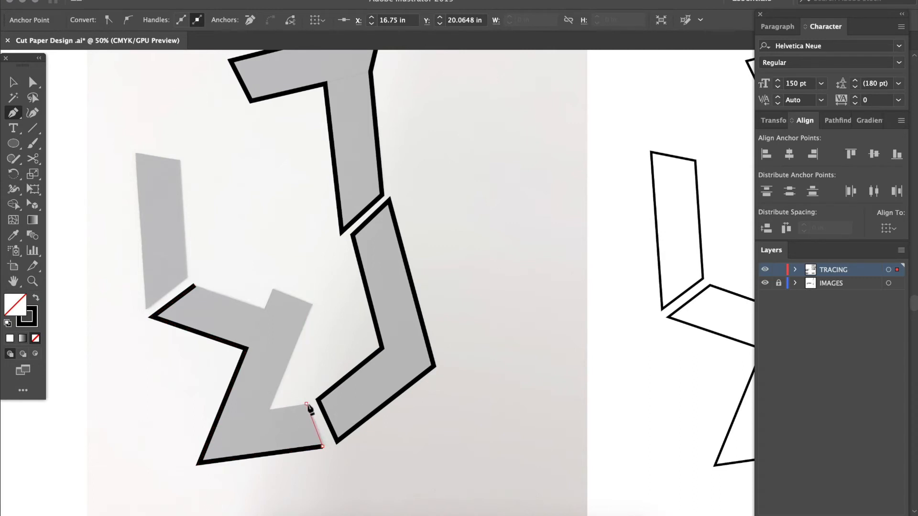
{"action": "left_click", "coordinate": [269, 410]}
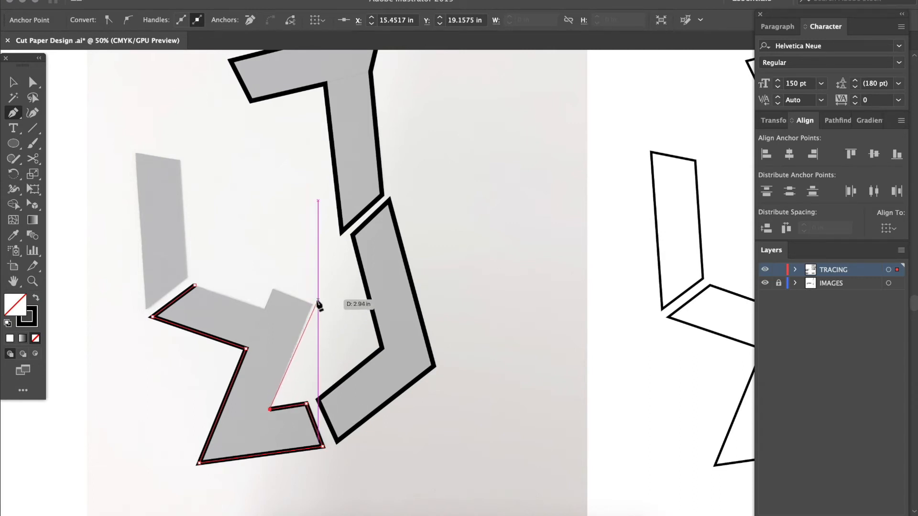
{"action": "left_click", "coordinate": [311, 305]}
{"action": "left_click", "coordinate": [273, 288]}
{"action": "left_click", "coordinate": [266, 309]}
{"action": "left_click", "coordinate": [195, 285]}
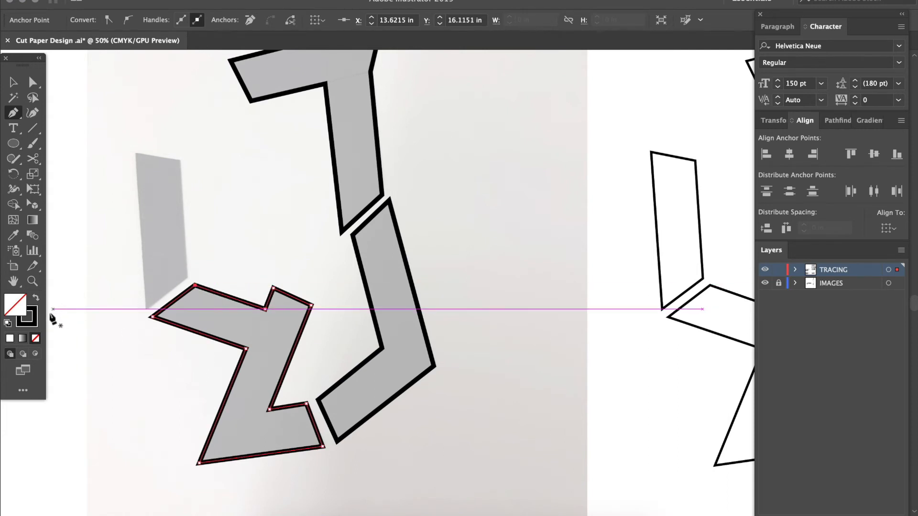
Apply the default white fill and 1 pt black stroke to the traced Z-shaped piece and deselect it
{"action": "left_click", "coordinate": [8, 323]}
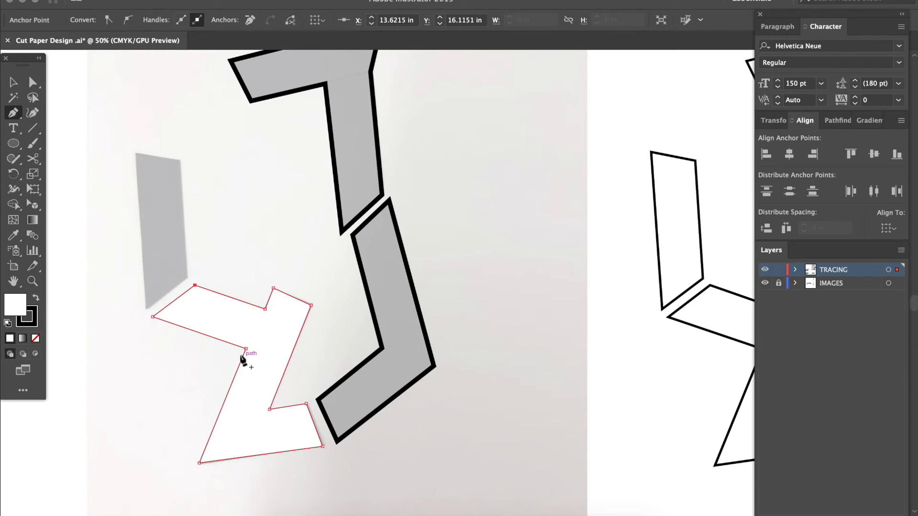
{"action": "key", "text": "v"}
{"action": "left_click", "coordinate": [159, 367]}
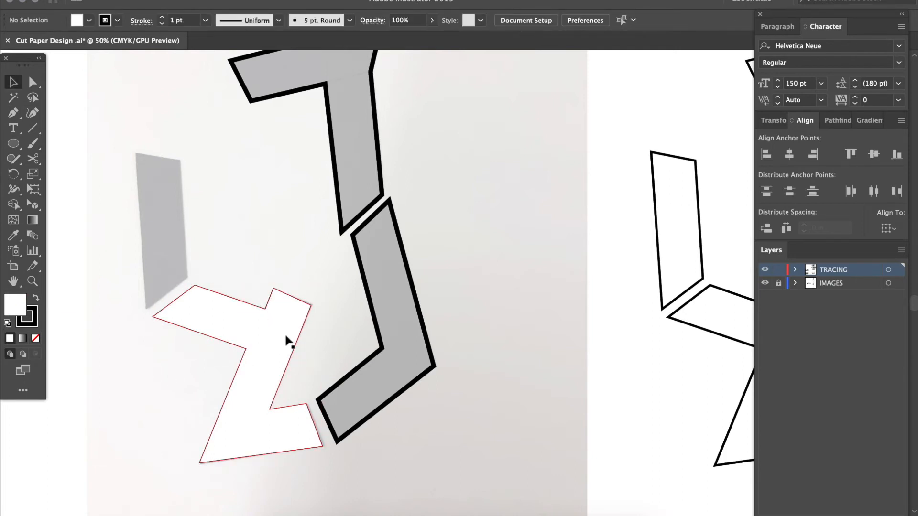
{"action": "right_click", "coordinate": [288, 382]}
{"action": "left_click", "coordinate": [314, 381]}
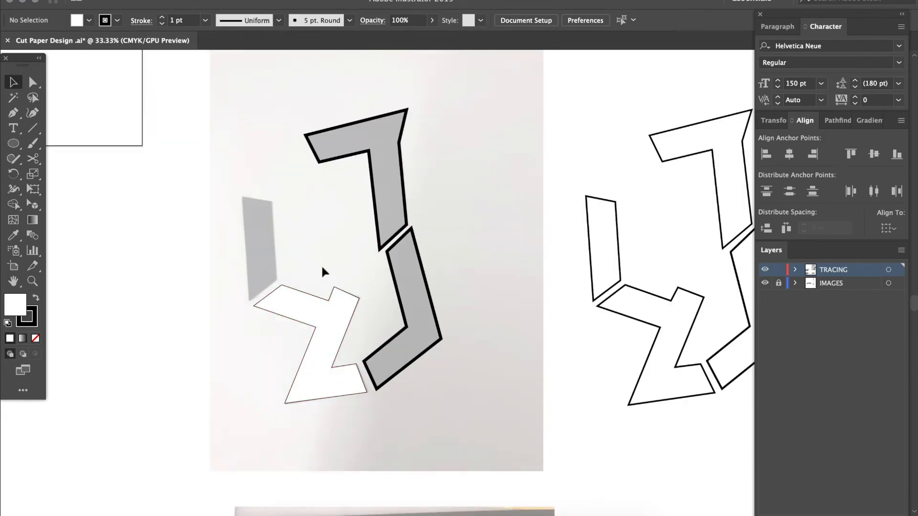
{"action": "scroll", "coordinate": [371, 346], "scroll_direction": "up", "scroll_amount": 2}
{"action": "scroll", "coordinate": [371, 344], "scroll_direction": "left", "scroll_amount": 3}
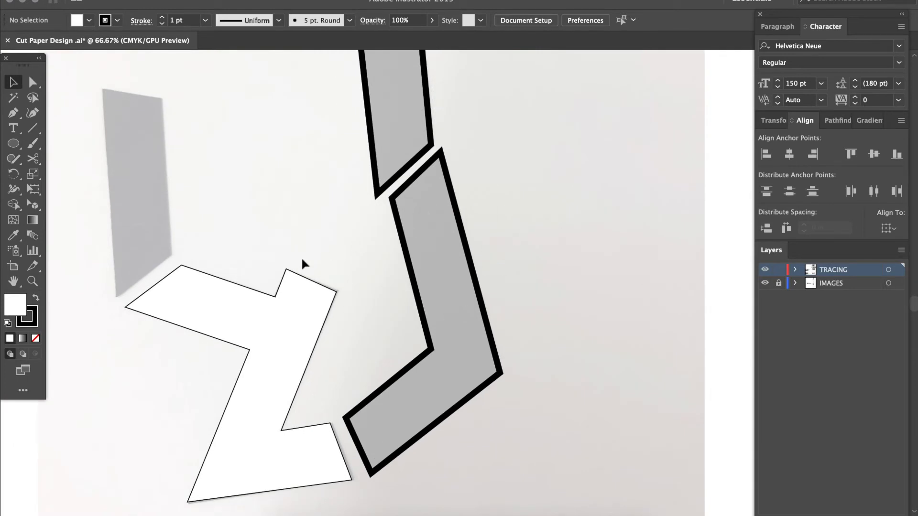
{"action": "scroll", "coordinate": [293, 266], "scroll_direction": "down", "scroll_amount": 1}
Pull the bent piece's top anchor point down with Direct Selection, then return it to the photo's corner
{"action": "key", "text": "a"}
{"action": "left_click", "coordinate": [407, 248]}
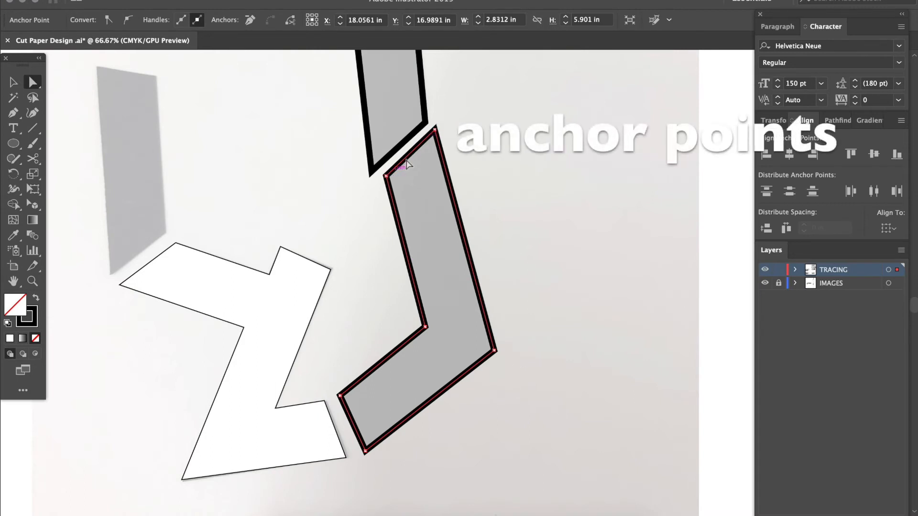
{"action": "left_click_drag", "start_coordinate": [434, 129], "coordinate": [431, 172]}
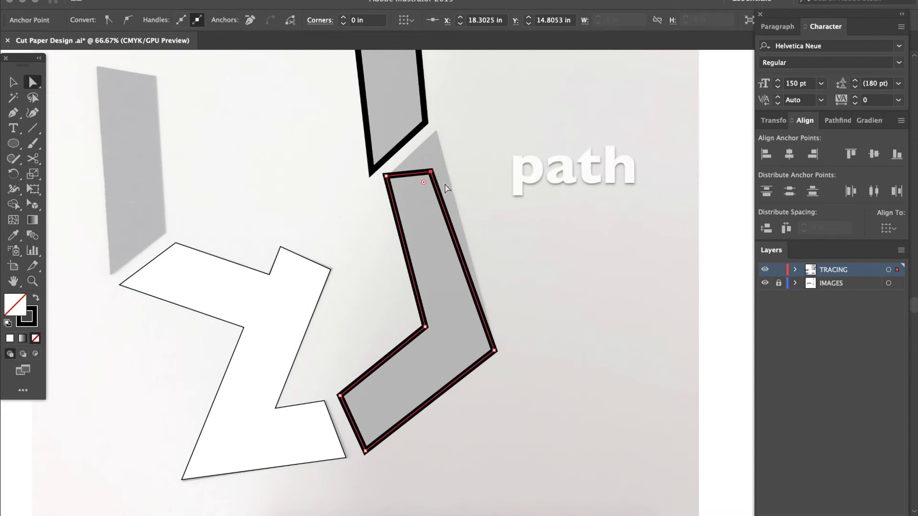
{"action": "left_click_drag", "start_coordinate": [431, 171], "coordinate": [436, 132]}
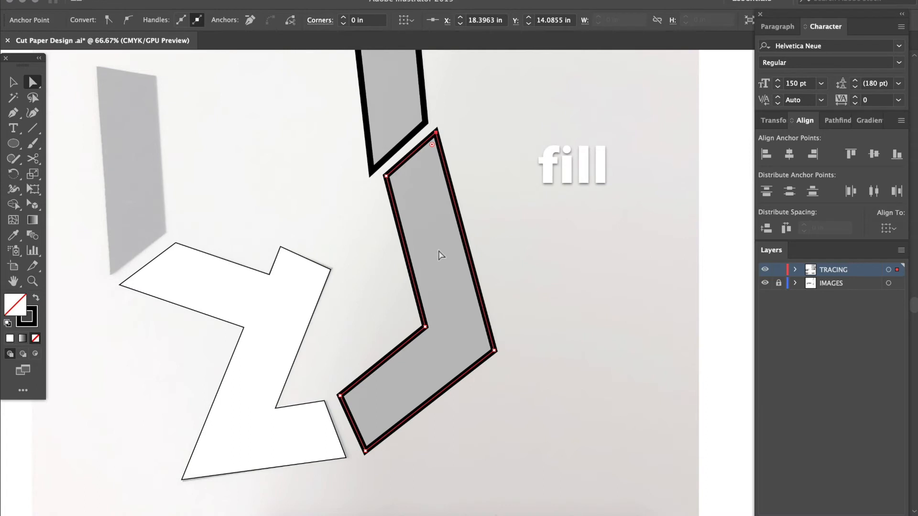
Move the unfilled bent piece by its outline and the white Z-shaped piece by its fill, undoing each move
{"action": "key", "text": "v"}
{"action": "left_click", "coordinate": [497, 219]}
{"action": "left_click_drag", "start_coordinate": [461, 228], "coordinate": [423, 195]}
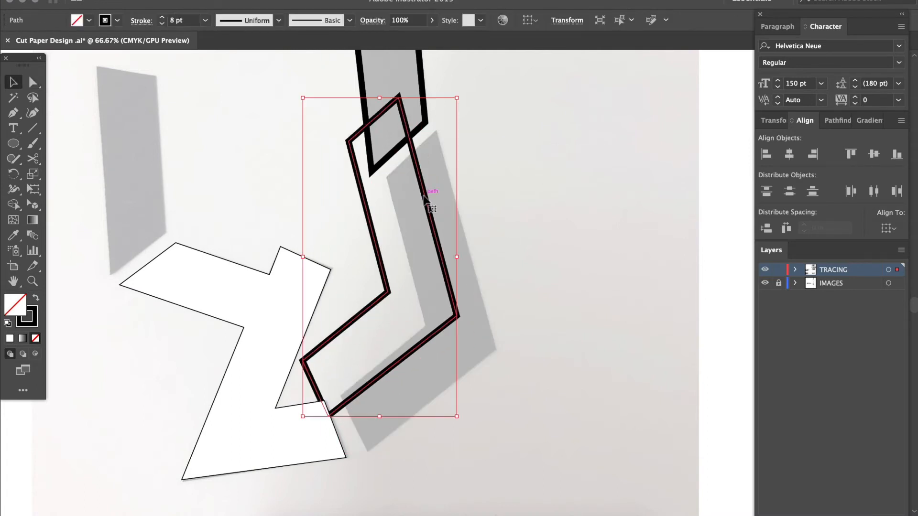
{"action": "key", "text": "super+z"}
{"action": "left_click", "coordinate": [310, 275]}
{"action": "left_click_drag", "start_coordinate": [280, 312], "coordinate": [388, 297]}
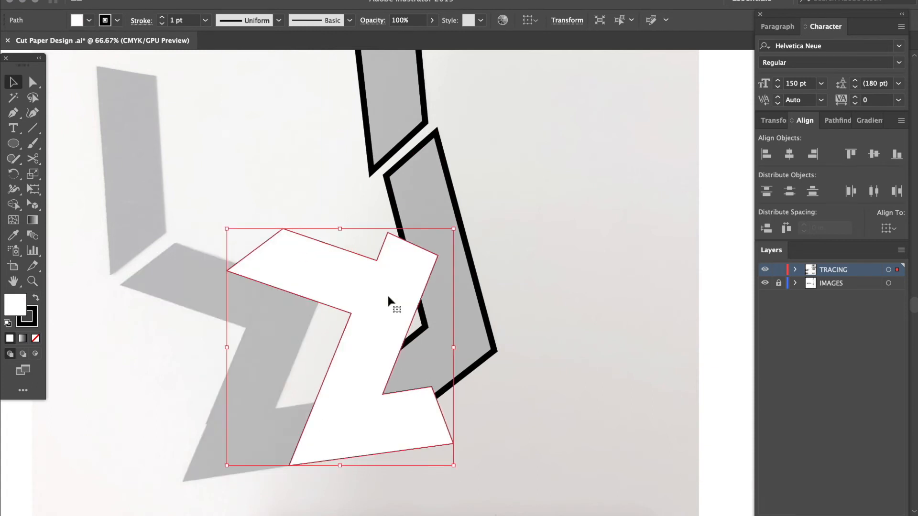
{"action": "key", "text": "super+z"}
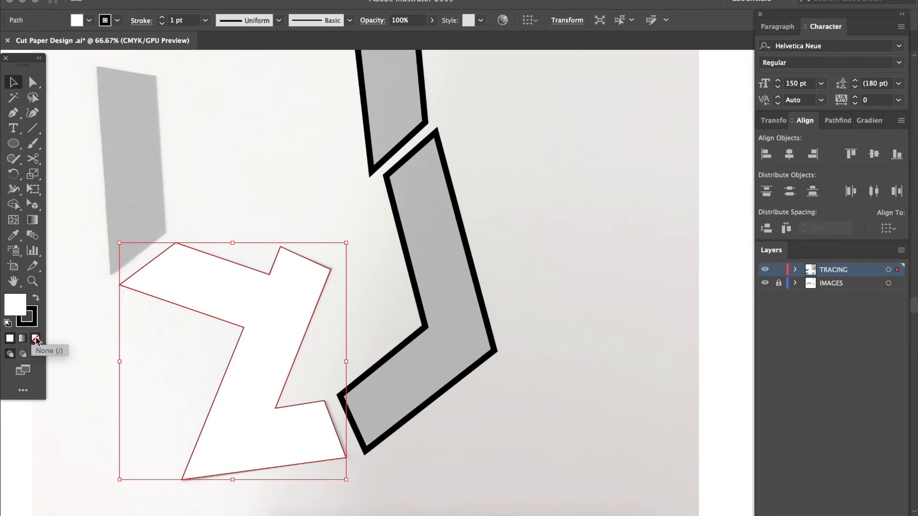
Set the Z-shaped piece's fill to None and its stroke weight to 5 pt, and deselect it
{"action": "left_click", "coordinate": [36, 339]}
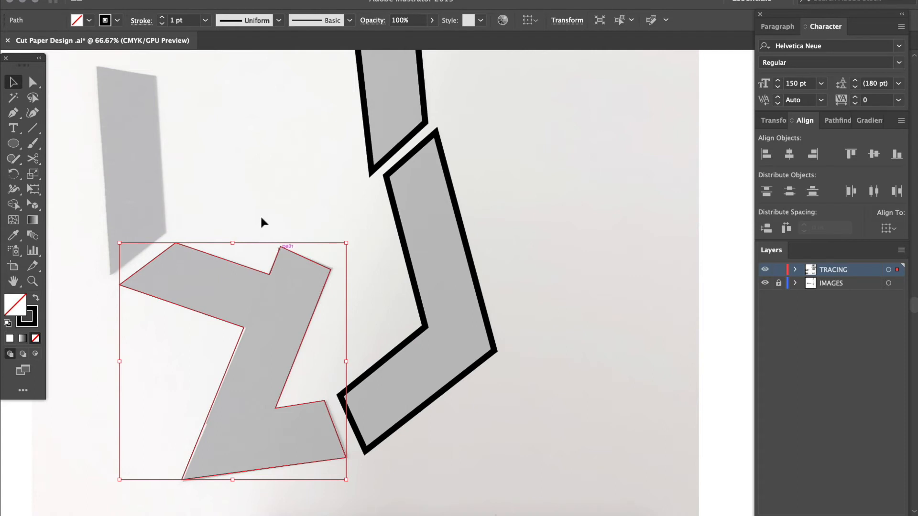
{"action": "left_click", "coordinate": [163, 18]}
{"action": "left_click", "coordinate": [163, 17]}
{"action": "left_click", "coordinate": [163, 18]}
{"action": "left_click", "coordinate": [163, 18]}
{"action": "left_click", "coordinate": [163, 17]}
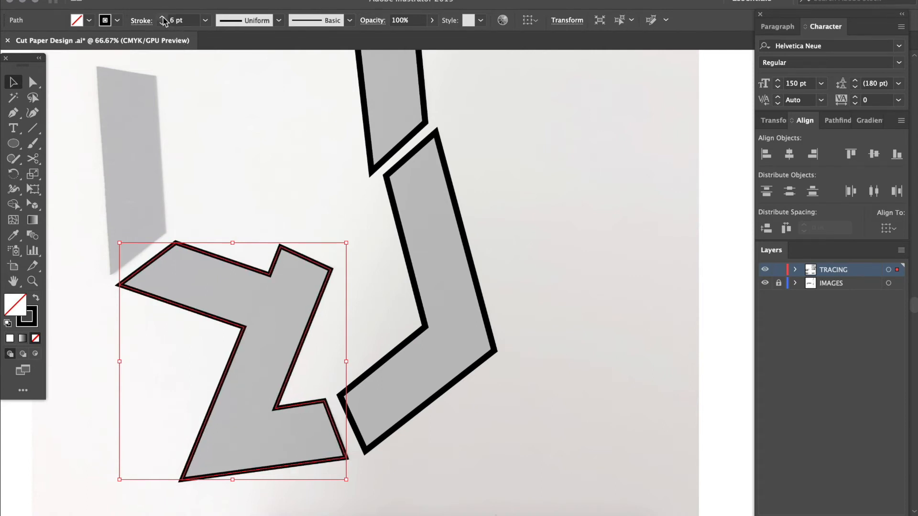
{"action": "left_click", "coordinate": [162, 23]}
{"action": "left_click", "coordinate": [259, 193]}
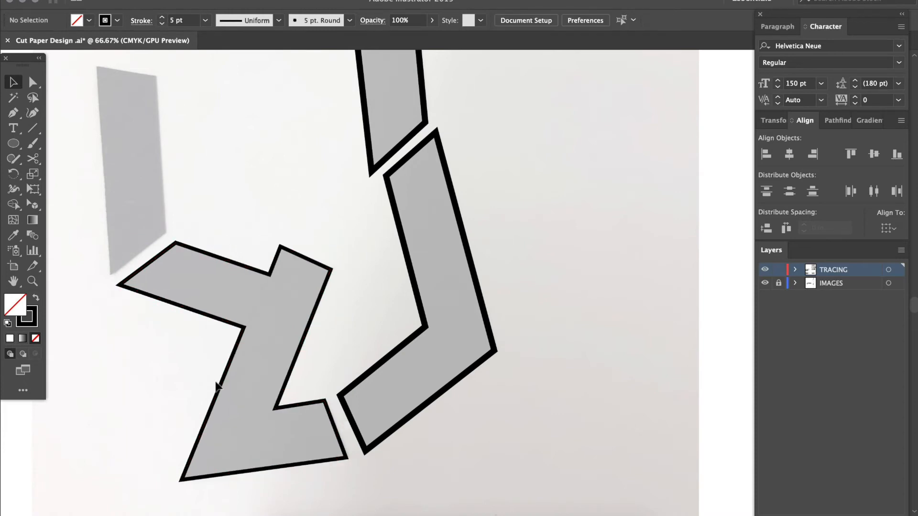
Trace the narrow four-sided piece above the Z shape roughly with the Pen tool, using four anchor points and closing the path
{"action": "scroll", "coordinate": [241, 399], "scroll_direction": "up", "scroll_amount": 3}
{"action": "scroll", "coordinate": [241, 400], "scroll_direction": "left", "scroll_amount": 2}
{"action": "key", "text": "p"}
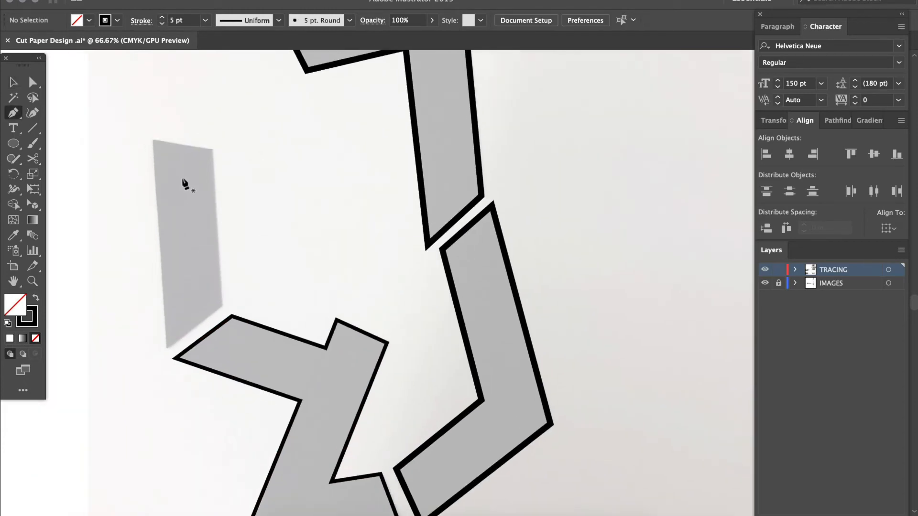
{"action": "left_click", "coordinate": [152, 139]}
{"action": "left_click", "coordinate": [203, 160]}
{"action": "left_click", "coordinate": [221, 304]}
{"action": "left_click", "coordinate": [176, 333]}
{"action": "left_click", "coordinate": [151, 139]}
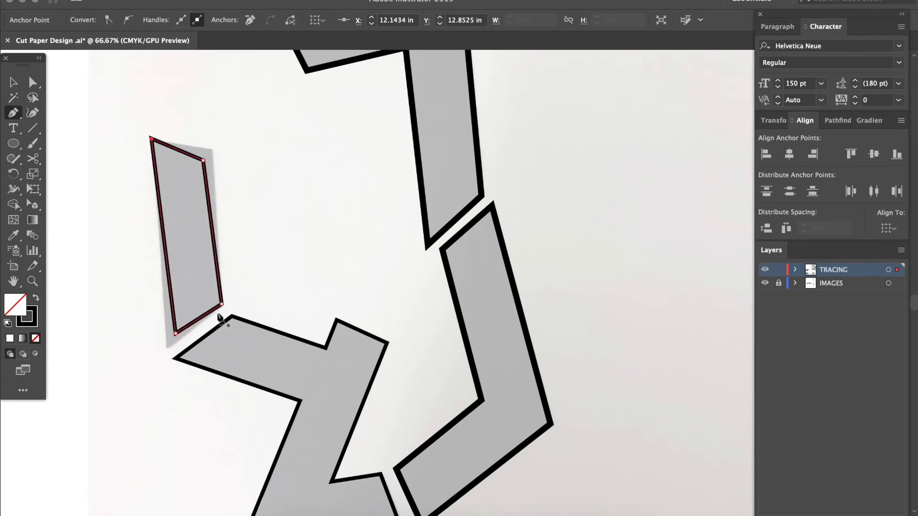
Examine at 400% magnification how the top corners of the narrow four-sided outline fit the photo
{"action": "key", "text": "super+equal"}
{"action": "key", "text": "super+equal"}
{"action": "scroll", "coordinate": [220, 319], "scroll_direction": "right", "scroll_amount": 5}
{"action": "scroll", "coordinate": [220, 318], "scroll_direction": "down", "scroll_amount": 4}
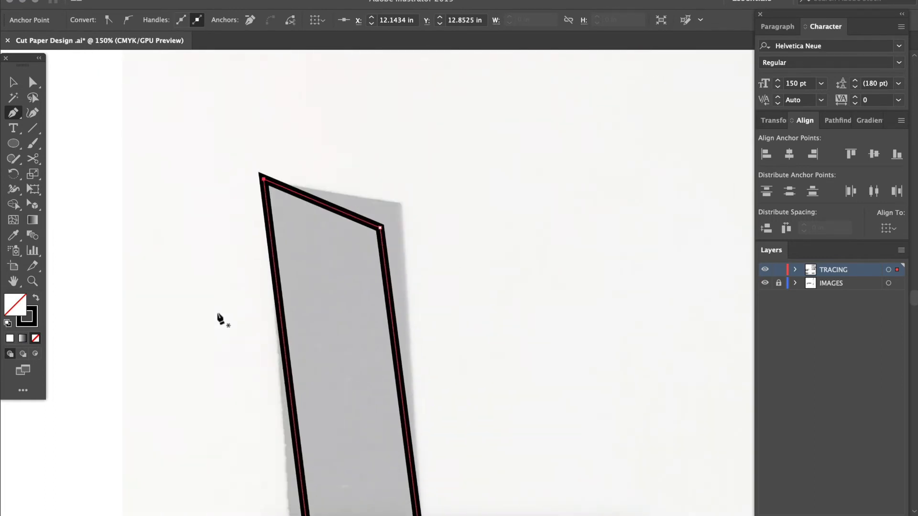
{"action": "scroll", "coordinate": [220, 319], "scroll_direction": "down", "scroll_amount": 2}
{"action": "scroll", "coordinate": [220, 319], "scroll_direction": "left", "scroll_amount": 1}
{"action": "key", "text": "super+equal"}
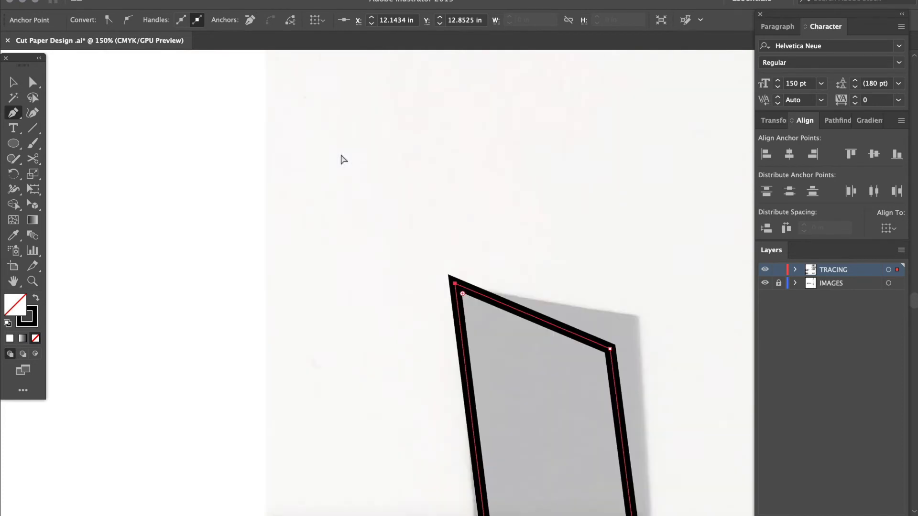
{"action": "key", "text": "super+equal"}
{"action": "scroll", "coordinate": [525, 278], "scroll_direction": "left", "scroll_amount": 6}
{"action": "scroll", "coordinate": [525, 278], "scroll_direction": "up", "scroll_amount": 2}
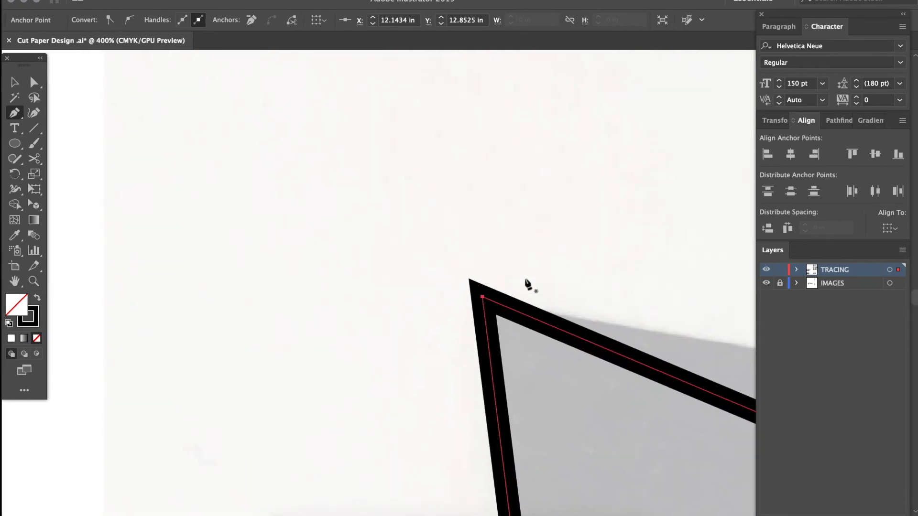
{"action": "scroll", "coordinate": [525, 278], "scroll_direction": "right", "scroll_amount": 6}
{"action": "scroll", "coordinate": [524, 278], "scroll_direction": "down", "scroll_amount": 5}
{"action": "scroll", "coordinate": [525, 279], "scroll_direction": "right", "scroll_amount": 10}
{"action": "scroll", "coordinate": [525, 280], "scroll_direction": "down", "scroll_amount": 3}
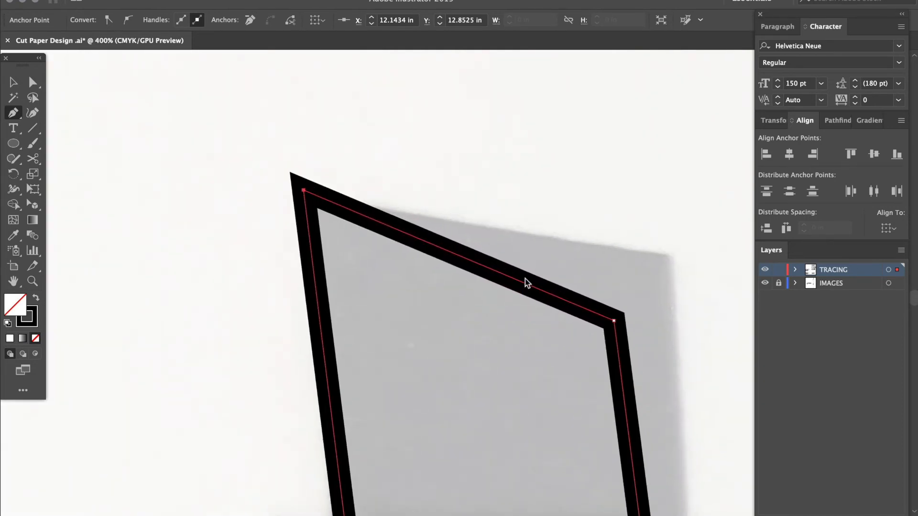
{"action": "scroll", "coordinate": [524, 278], "scroll_direction": "up", "scroll_amount": 3}
{"action": "scroll", "coordinate": [525, 278], "scroll_direction": "right", "scroll_amount": 1}
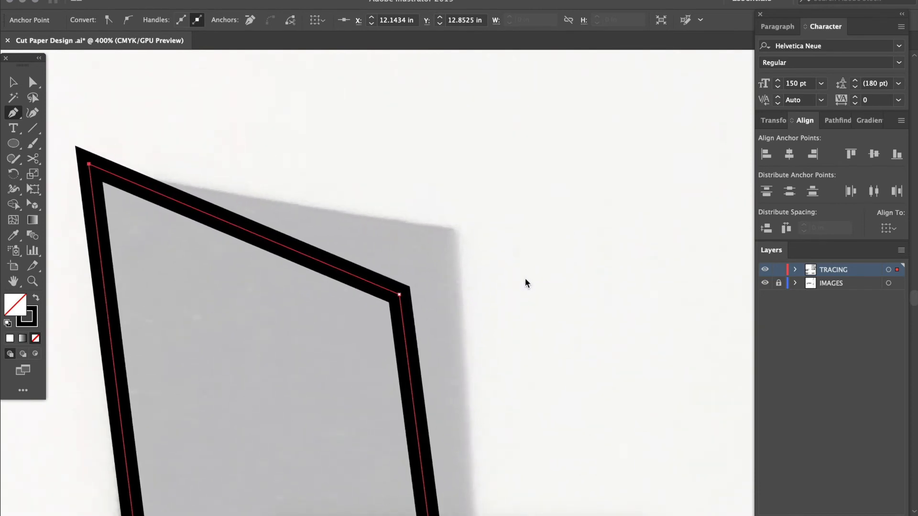
{"action": "scroll", "coordinate": [525, 278], "scroll_direction": "down", "scroll_amount": 2}
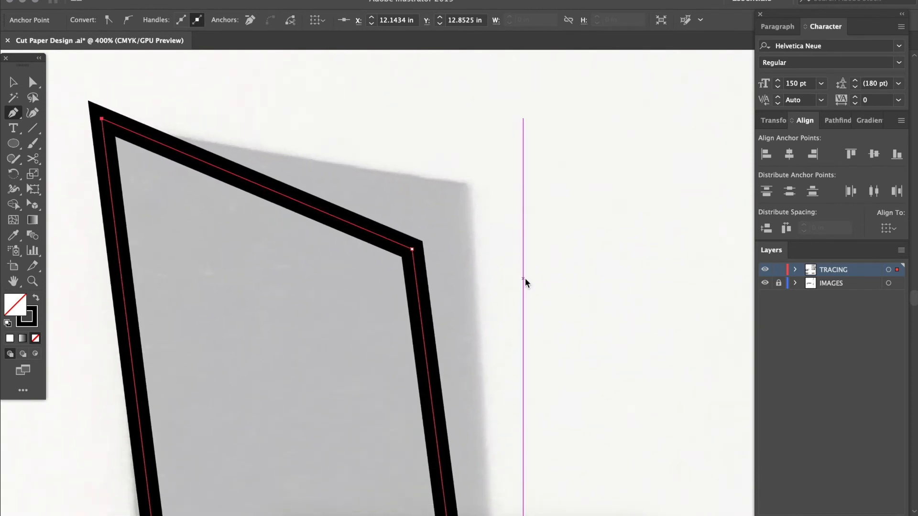
{"action": "left_click_drag", "start_coordinate": [472, 241], "coordinate": [470, 208]}
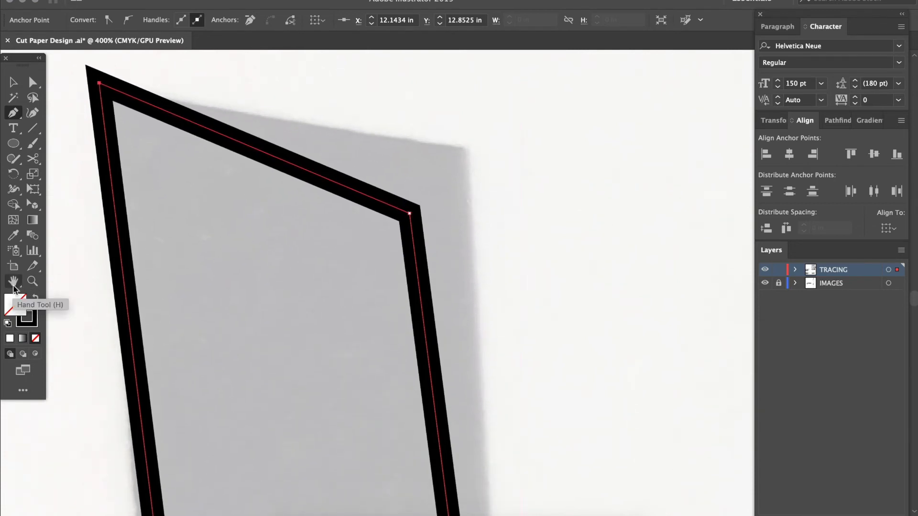
{"action": "left_click_drag", "start_coordinate": [365, 184], "coordinate": [395, 269]}
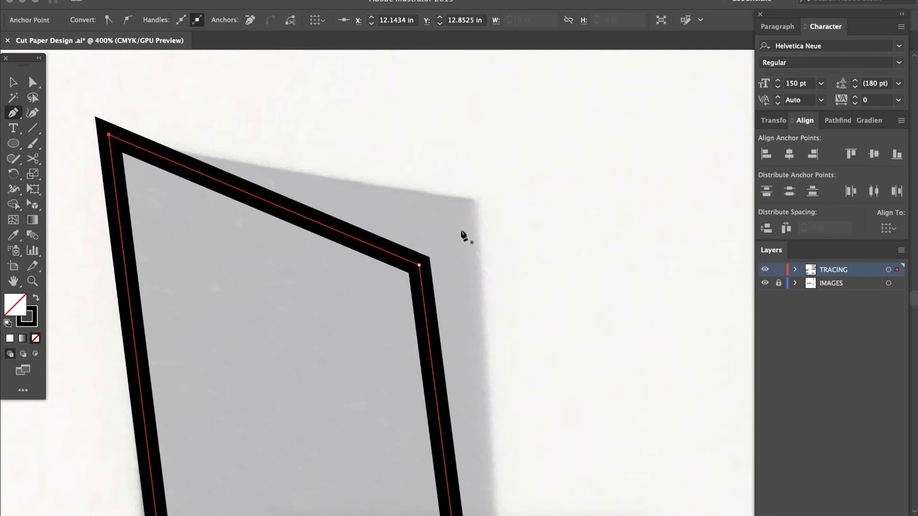
Move the narrow outline's upper-right and lower-left anchor points onto the photo piece's corners with Direct Selection
{"action": "key", "text": "a"}
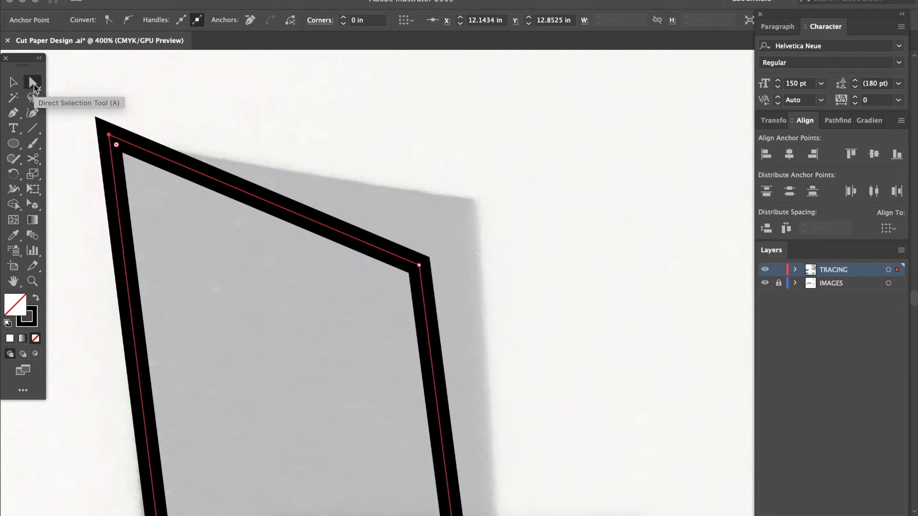
{"action": "left_click_drag", "start_coordinate": [419, 266], "coordinate": [475, 202]}
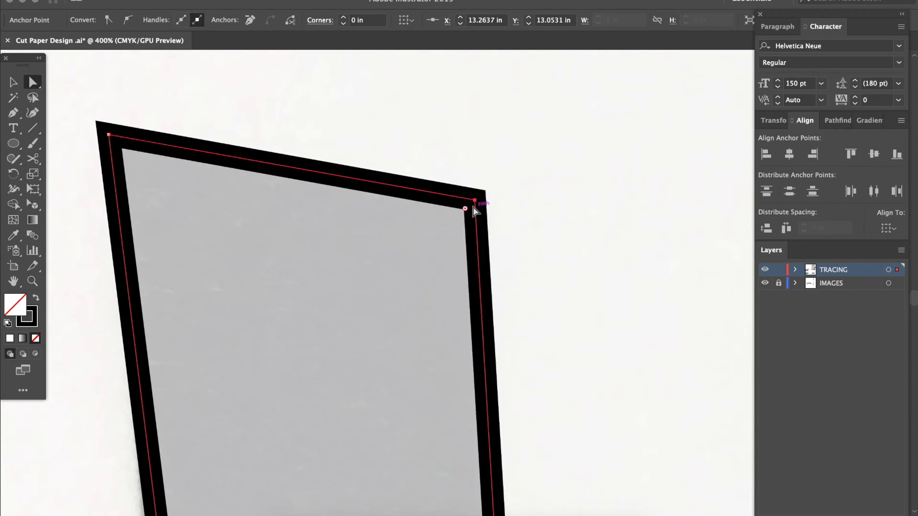
{"action": "scroll", "coordinate": [474, 211], "scroll_direction": "down", "scroll_amount": 10}
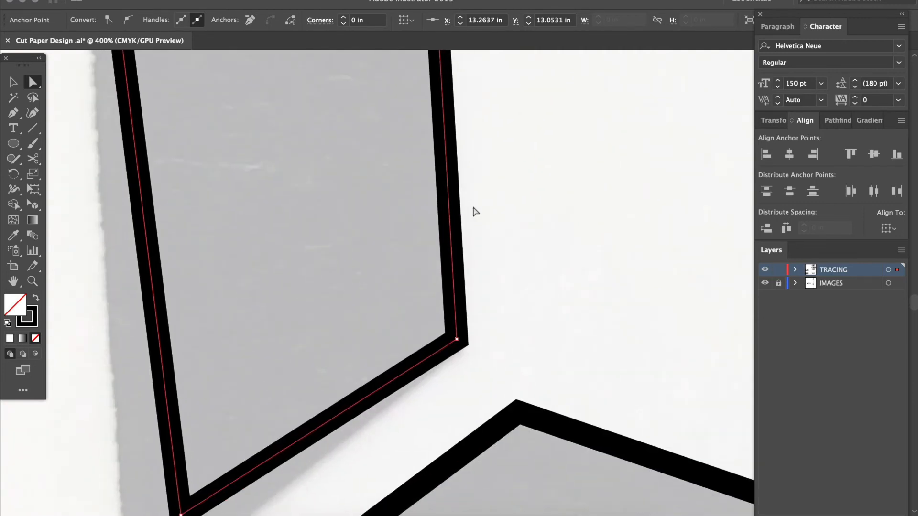
{"action": "scroll", "coordinate": [475, 211], "scroll_direction": "down", "scroll_amount": 5}
{"action": "scroll", "coordinate": [475, 211], "scroll_direction": "left", "scroll_amount": 5}
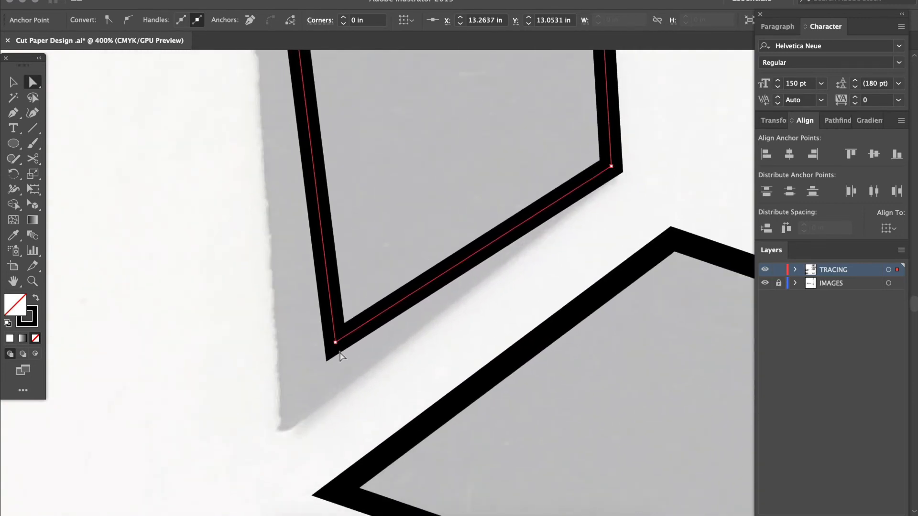
{"action": "left_click_drag", "start_coordinate": [335, 342], "coordinate": [283, 430]}
Check at 150% magnification how the narrow outline and the adjoining Z-shaped outline follow the photo's edges
{"action": "key", "text": "super+minus"}
{"action": "key", "text": "super+minus"}
{"action": "key", "text": "super+minus"}
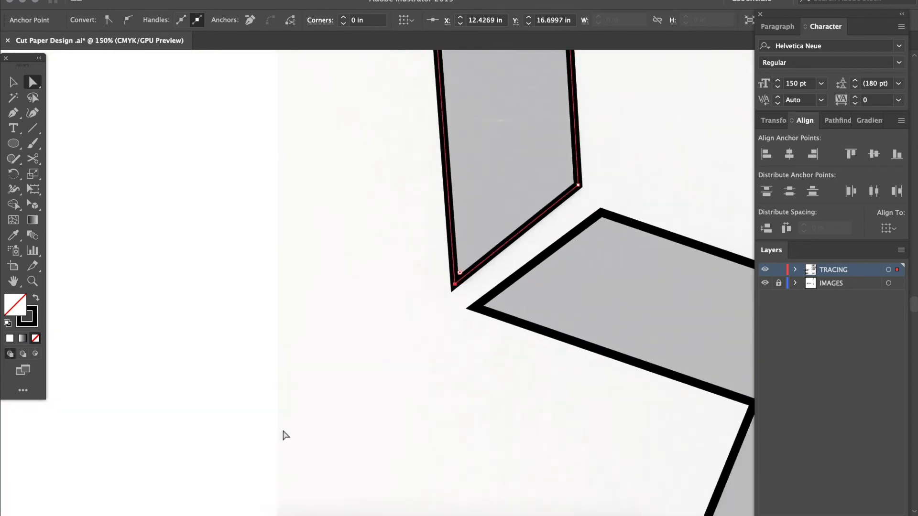
{"action": "scroll", "coordinate": [282, 431], "scroll_direction": "up", "scroll_amount": 8}
{"action": "scroll", "coordinate": [282, 430], "scroll_direction": "right", "scroll_amount": 3}
{"action": "scroll", "coordinate": [285, 435], "scroll_direction": "down", "scroll_amount": 15}
{"action": "scroll", "coordinate": [285, 435], "scroll_direction": "right", "scroll_amount": 5}
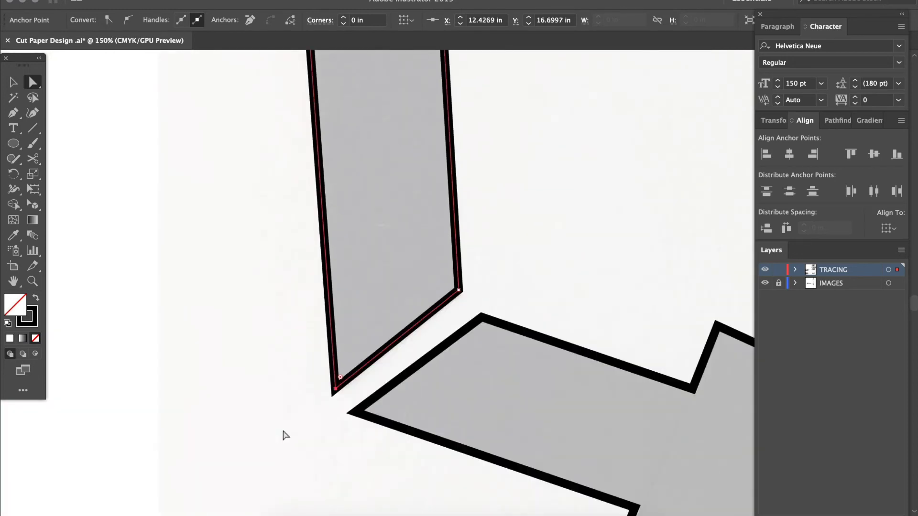
{"action": "scroll", "coordinate": [285, 435], "scroll_direction": "down", "scroll_amount": 15}
{"action": "scroll", "coordinate": [285, 435], "scroll_direction": "right", "scroll_amount": 3}
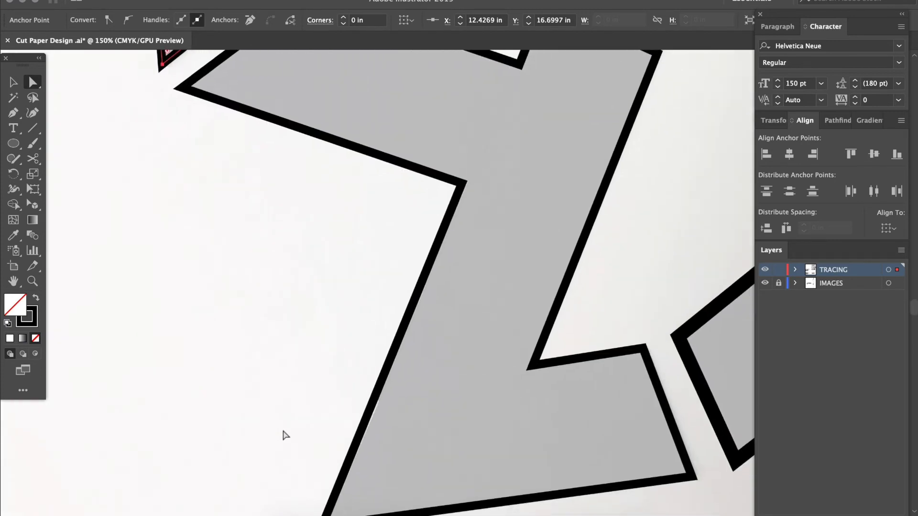
Set the stroke weight of all four outlines traced over the angular cut paper photo to 4 pt
{"action": "scroll", "coordinate": [285, 435], "scroll_direction": "up", "scroll_amount": 5}
{"action": "scroll", "coordinate": [285, 435], "scroll_direction": "right", "scroll_amount": 10}
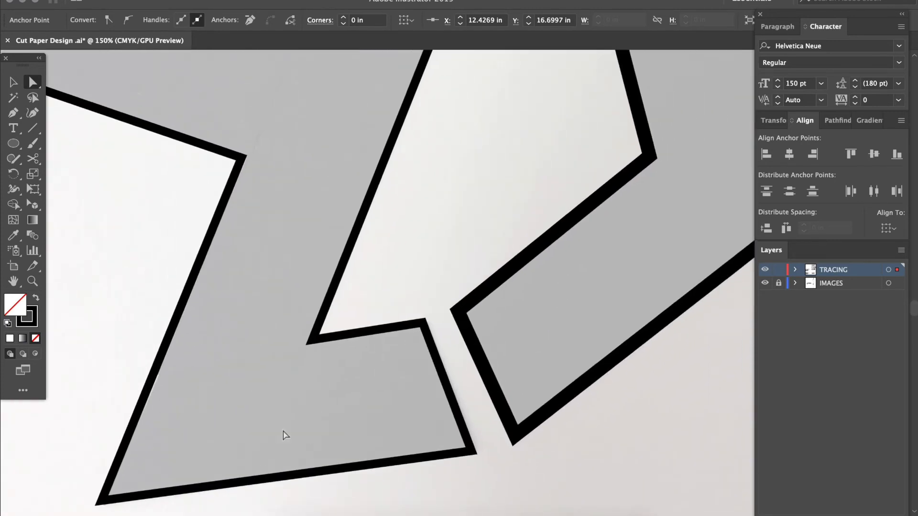
{"action": "key", "text": "super+minus"}
{"action": "key", "text": "super+minus"}
{"action": "key", "text": "super+minus"}
{"action": "key", "text": "super+minus"}
{"action": "key", "text": "super+minus"}
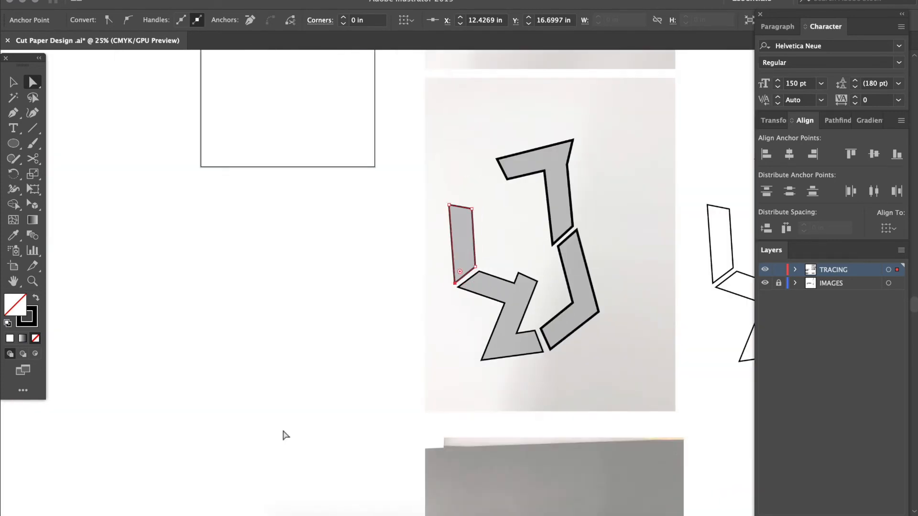
{"action": "scroll", "coordinate": [283, 431], "scroll_direction": "right", "scroll_amount": 4}
{"action": "scroll", "coordinate": [283, 430], "scroll_direction": "up", "scroll_amount": 2}
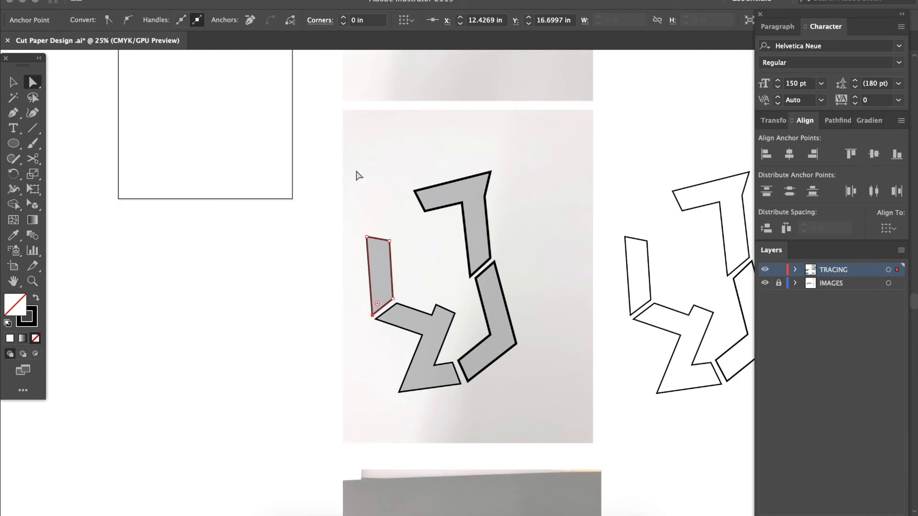
{"action": "key", "text": "v"}
{"action": "left_click_drag", "start_coordinate": [347, 158], "coordinate": [530, 393]}
{"action": "left_click_drag", "start_coordinate": [566, 427], "coordinate": [566, 427]}
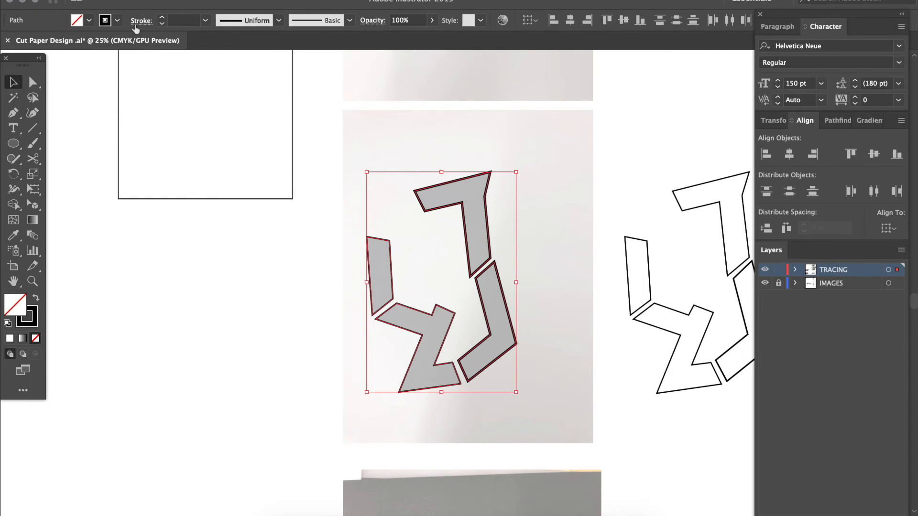
{"action": "left_click", "coordinate": [205, 20]}
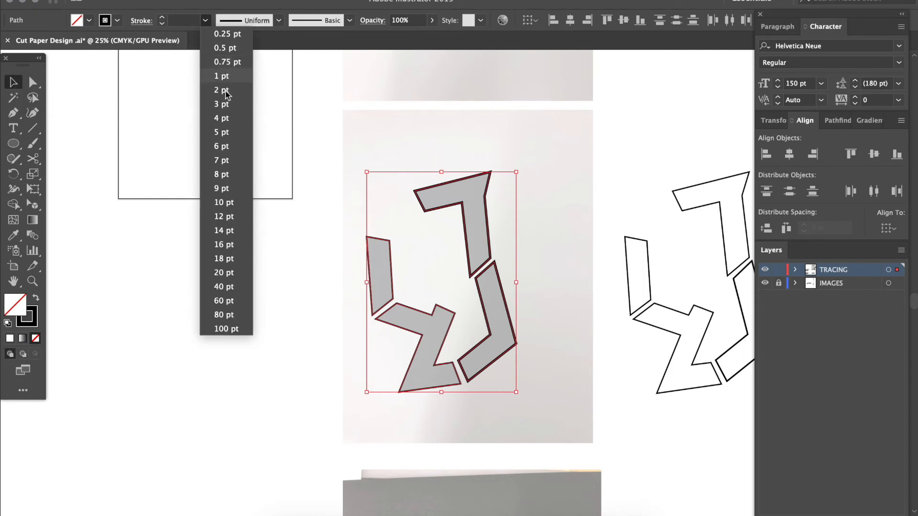
{"action": "left_click", "coordinate": [225, 118]}
{"action": "left_click", "coordinate": [290, 339]}
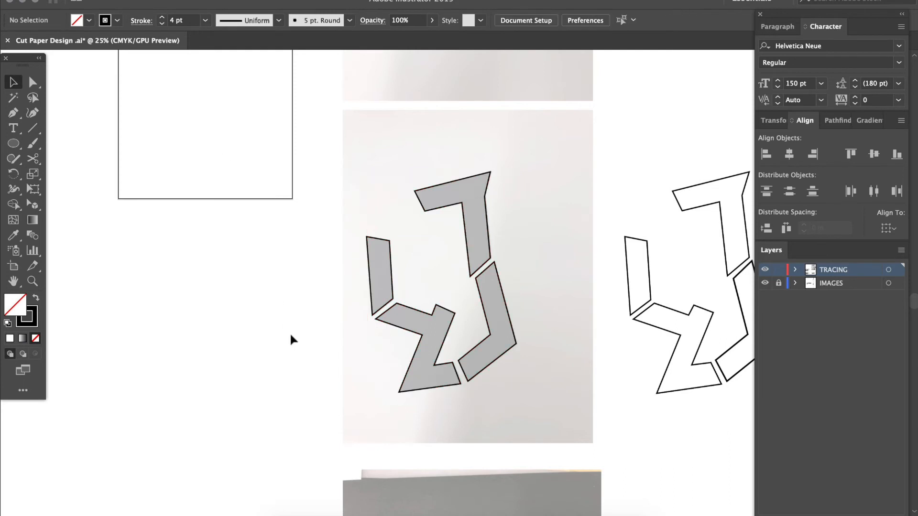
Delete the old outlined and solid black versions of the angular design beside its photo
{"action": "scroll", "coordinate": [290, 339], "scroll_direction": "right", "scroll_amount": 4}
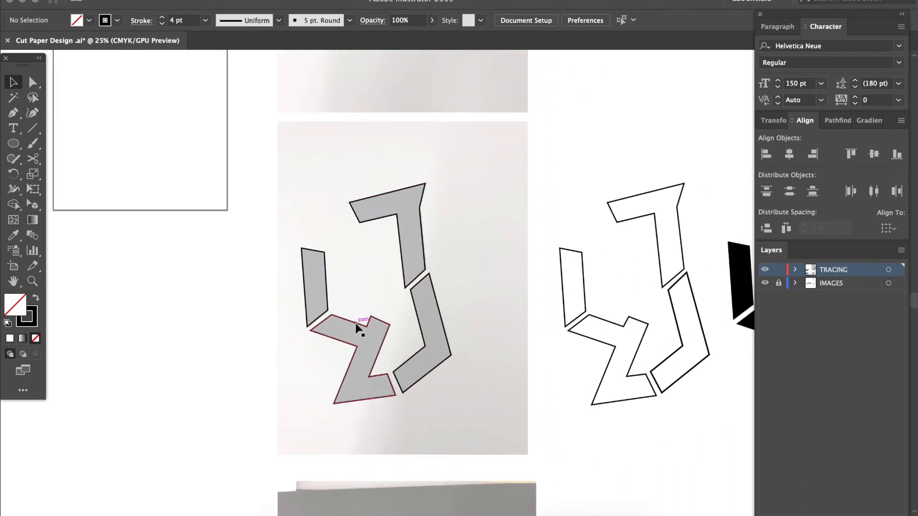
{"action": "scroll", "coordinate": [358, 323], "scroll_direction": "right", "scroll_amount": 2}
{"action": "key", "text": "super+minus"}
{"action": "scroll", "coordinate": [356, 328], "scroll_direction": "right", "scroll_amount": 5}
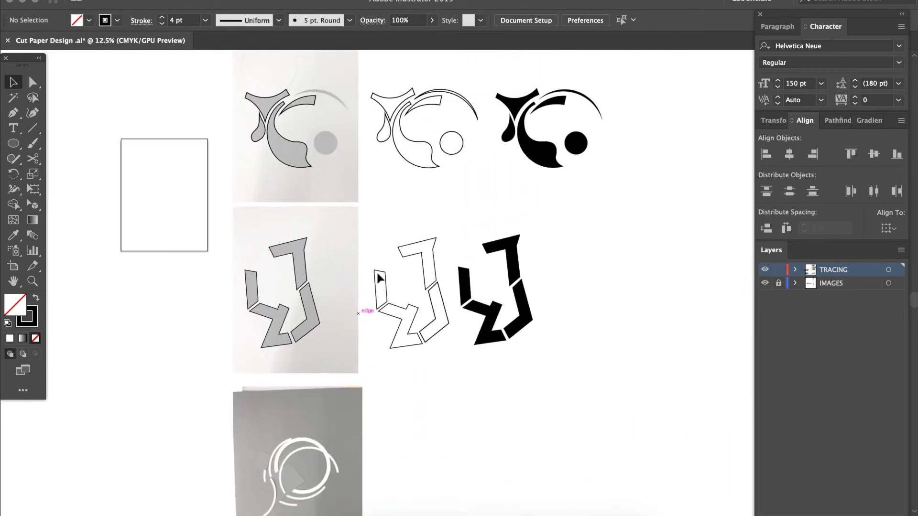
{"action": "mouse_move", "coordinate": [368, 245]}
{"action": "left_mouse_down"}
{"action": "mouse_move", "coordinate": [506, 342]}
{"action": "mouse_move", "coordinate": [582, 371]}
{"action": "left_mouse_up"}
{"action": "key", "text": "Delete"}
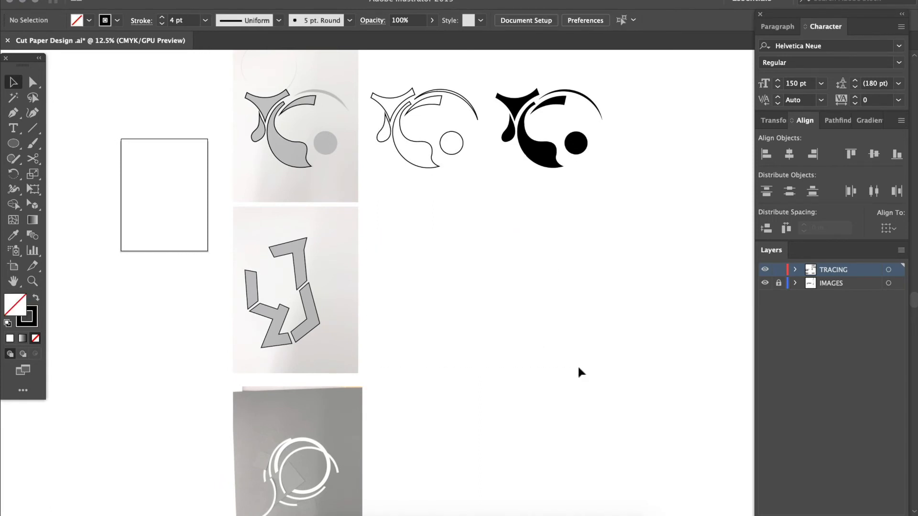
Duplicate the four traced angular outlines onto the blank area just right of their photo
{"action": "left_click_drag", "start_coordinate": [338, 343], "coordinate": [344, 352]}
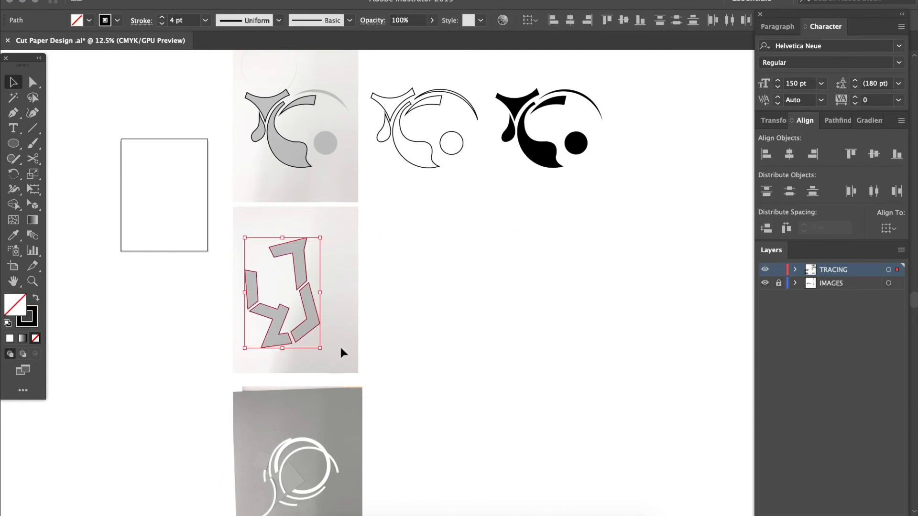
{"action": "left_click_drag", "start_coordinate": [288, 348], "coordinate": [433, 348]}
{"action": "left_click", "coordinate": [439, 375]}
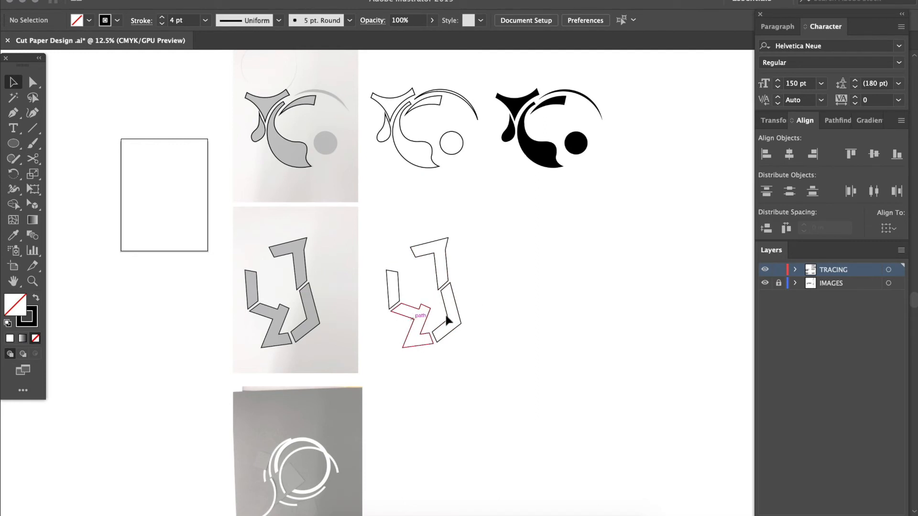
Duplicate the outline copy further right and swap its fill and stroke for solid black shapes without a stroke
{"action": "left_click_drag", "start_coordinate": [383, 237], "coordinate": [494, 358]}
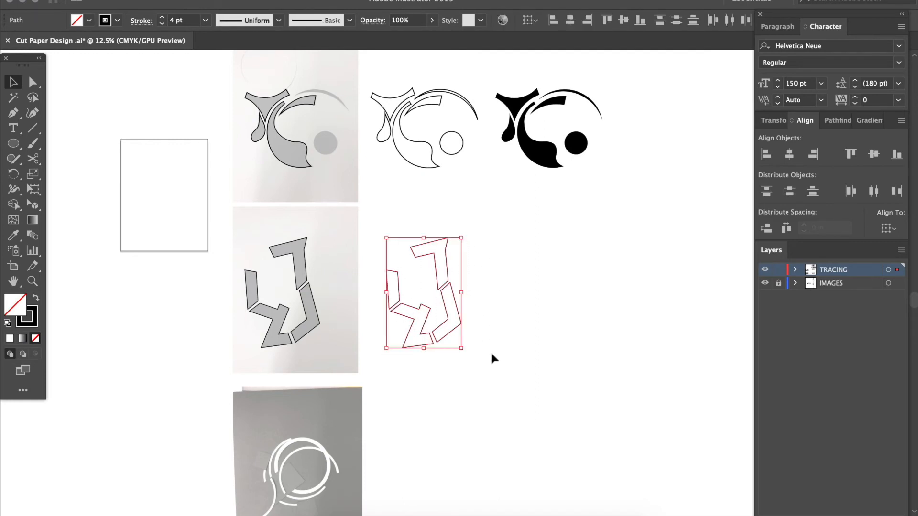
{"action": "left_click", "coordinate": [519, 321]}
{"action": "left_click_drag", "start_coordinate": [457, 304], "coordinate": [548, 294]}
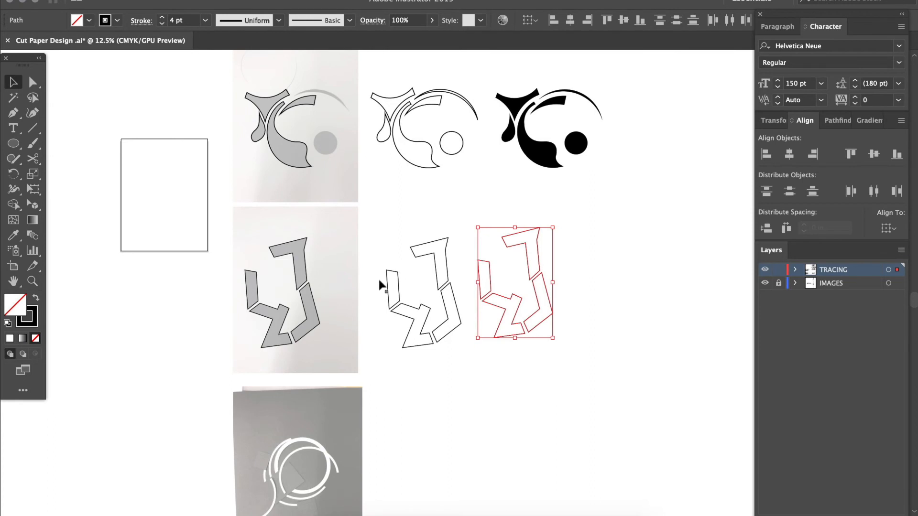
{"action": "key", "text": "ctrl+equal"}
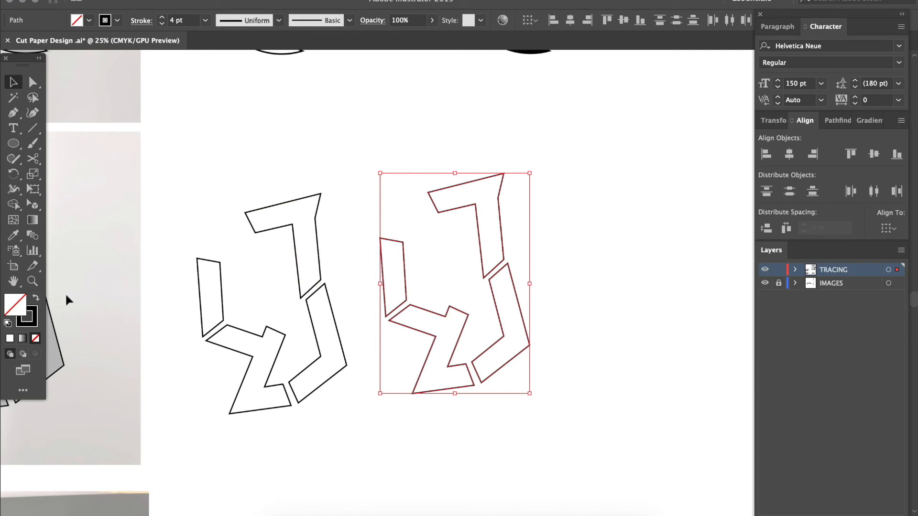
{"action": "left_click", "coordinate": [37, 301]}
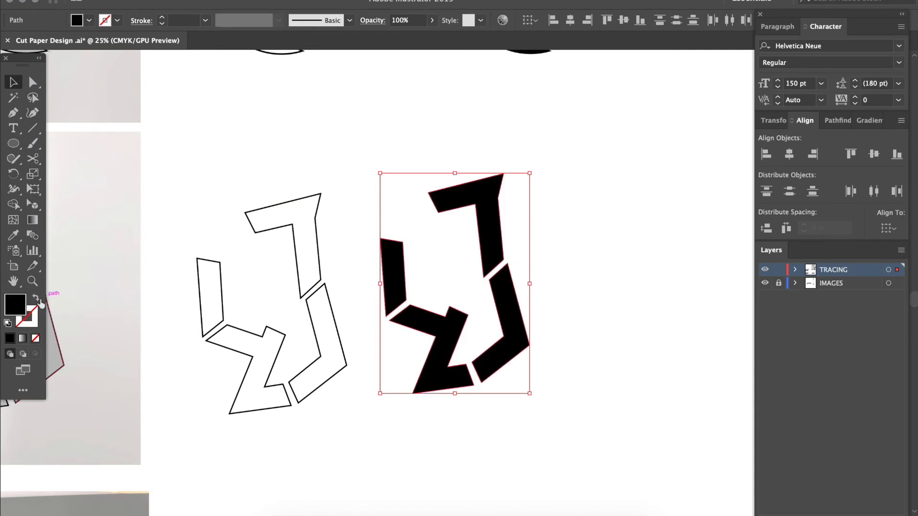
Compare the angular design's traced photo, outline copy and solid black copy side by side
{"action": "key", "text": "ctrl+minus"}
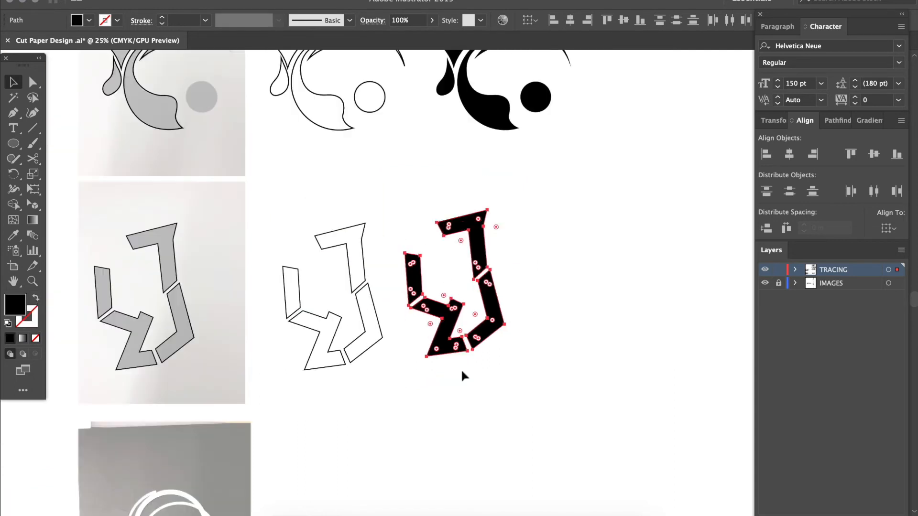
{"action": "scroll", "coordinate": [343, 292], "scroll_direction": "left", "scroll_amount": 3}
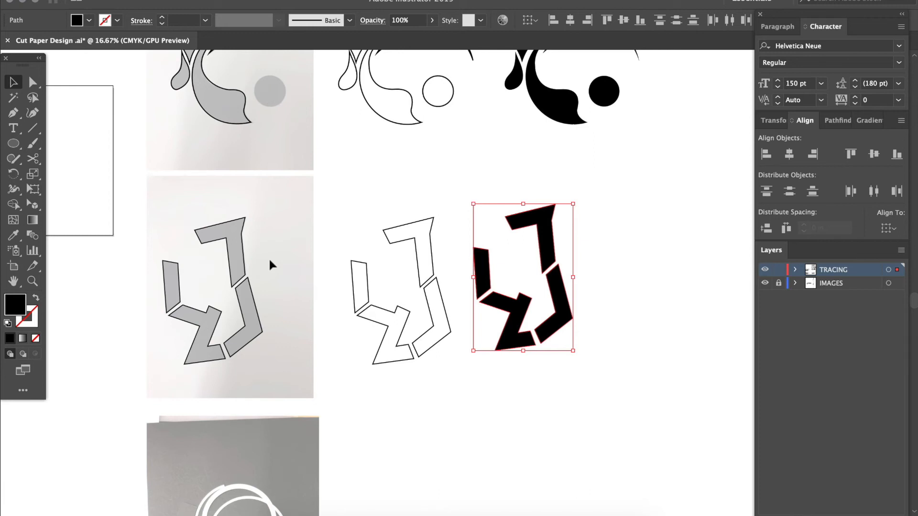
{"action": "scroll", "coordinate": [297, 283], "scroll_direction": "up", "scroll_amount": 4}
{"action": "scroll", "coordinate": [297, 283], "scroll_direction": "left", "scroll_amount": 2}
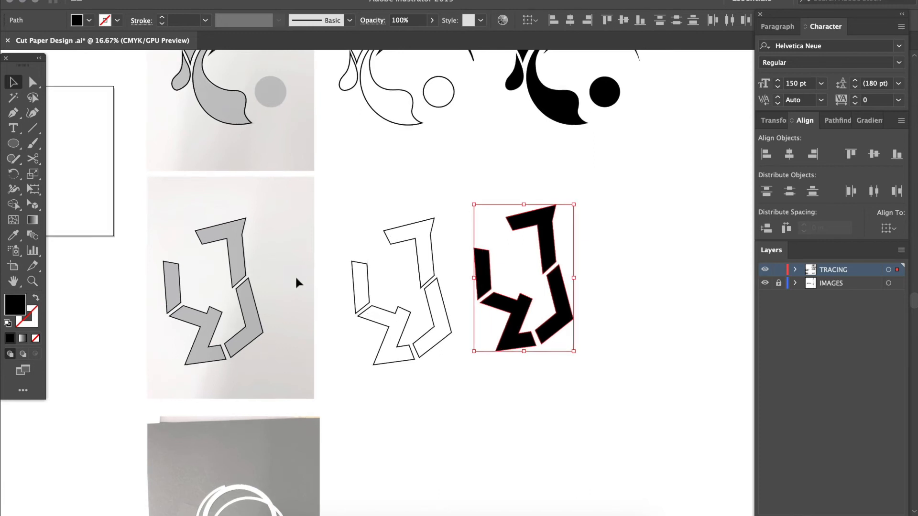
{"action": "key", "text": "super+equal"}
{"action": "key", "text": "super+equal"}
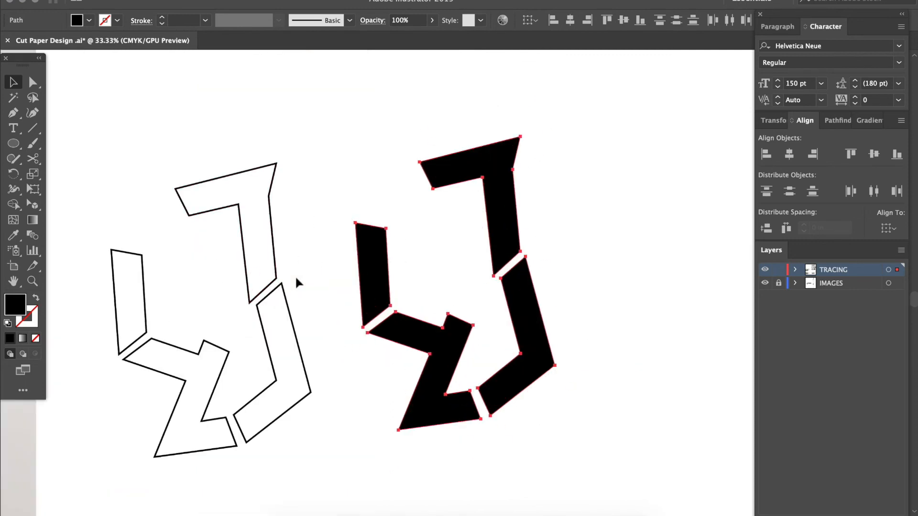
{"action": "left_click", "coordinate": [308, 160]}
Delete the existing traced outlines lying over the curved cut paper photo, keeping the copies beside it
{"action": "scroll", "coordinate": [308, 163], "scroll_direction": "down", "scroll_amount": 5}
{"action": "scroll", "coordinate": [309, 164], "scroll_direction": "up", "scroll_amount": 4}
{"action": "scroll", "coordinate": [307, 160], "scroll_direction": "up", "scroll_amount": 10}
{"action": "scroll", "coordinate": [307, 159], "scroll_direction": "left", "scroll_amount": 10}
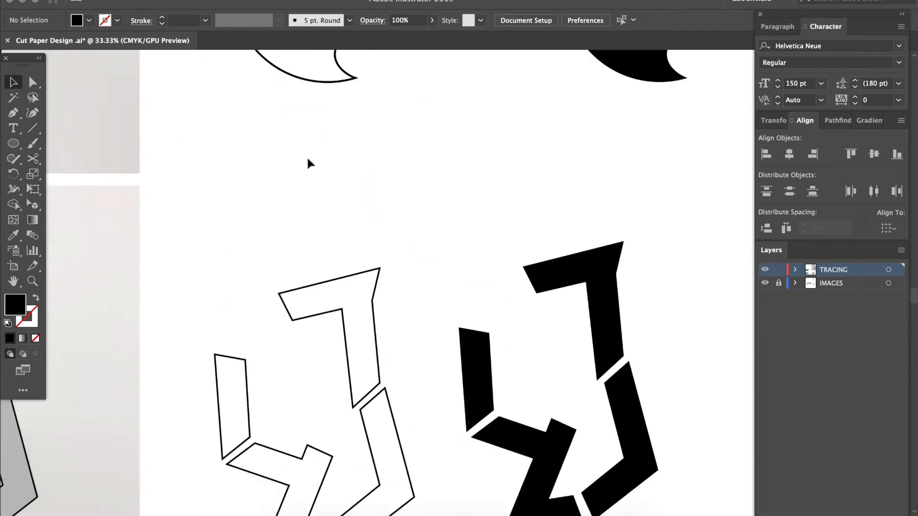
{"action": "scroll", "coordinate": [308, 164], "scroll_direction": "up", "scroll_amount": 2}
{"action": "scroll", "coordinate": [309, 163], "scroll_direction": "left", "scroll_amount": 3}
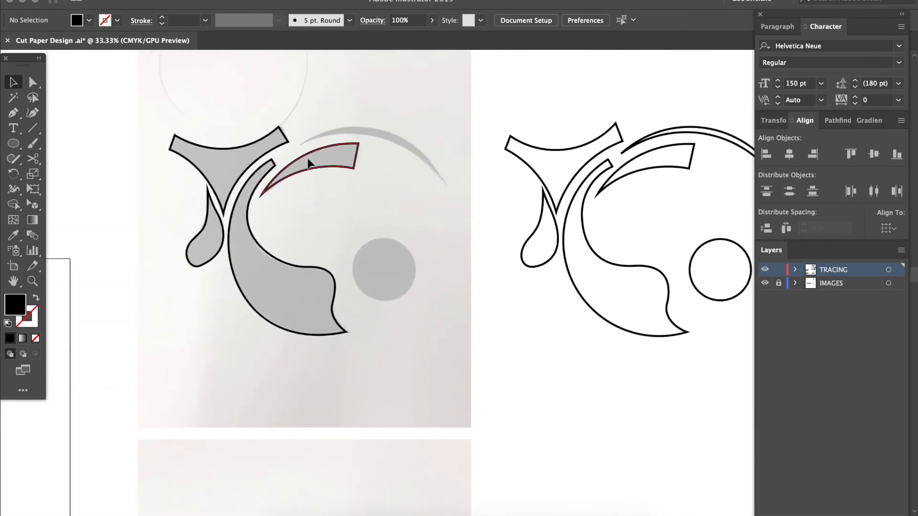
{"action": "key", "text": "super+equal"}
{"action": "scroll", "coordinate": [308, 163], "scroll_direction": "left", "scroll_amount": 3}
{"action": "scroll", "coordinate": [308, 164], "scroll_direction": "up", "scroll_amount": 1}
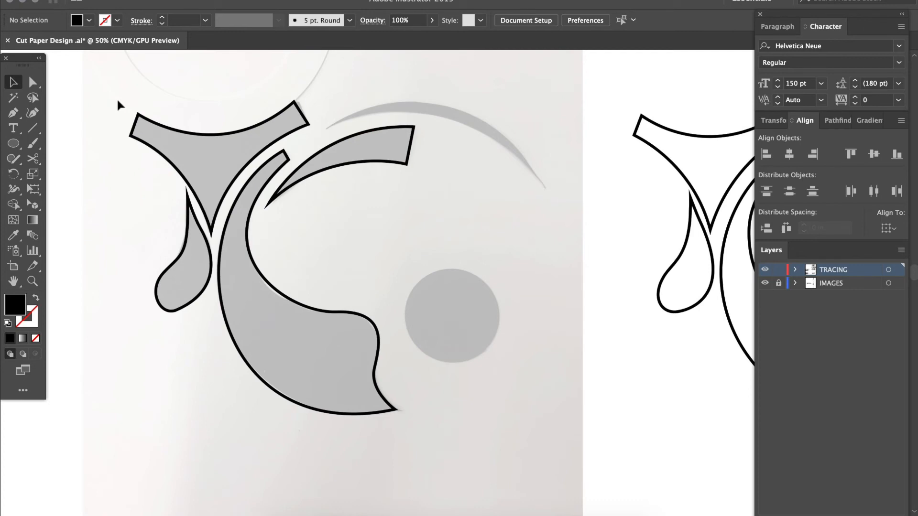
{"action": "mouse_move", "coordinate": [118, 101]}
{"action": "left_mouse_down"}
{"action": "mouse_move", "coordinate": [194, 153]}
{"action": "mouse_move", "coordinate": [475, 449]}
{"action": "left_mouse_up"}
{"action": "key", "text": "Delete"}
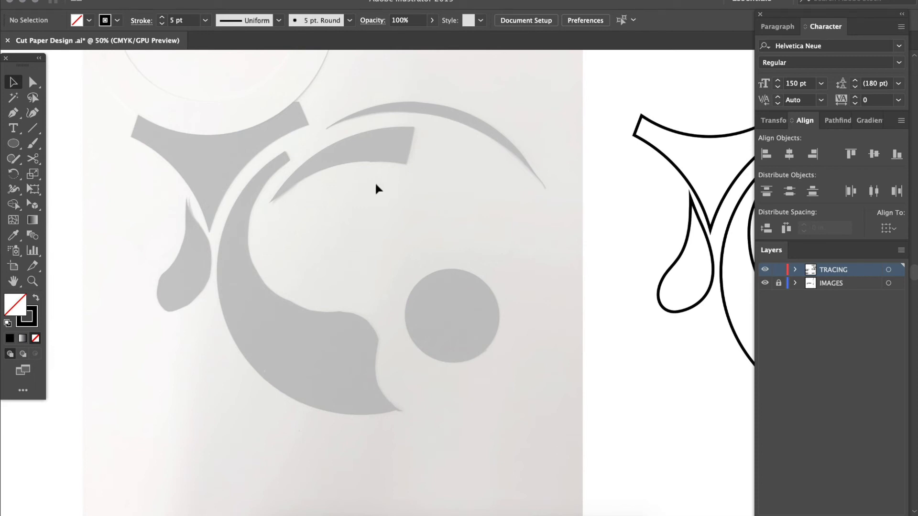
Try to trace the tapered curved piece below the thin arc with many short, mostly straight Pen tool segments
{"action": "key", "text": "p"}
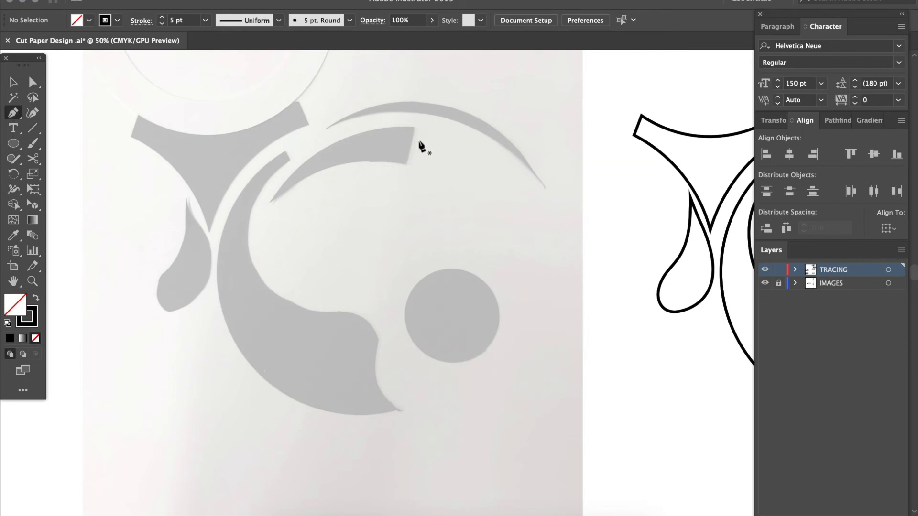
{"action": "left_click", "coordinate": [413, 128]}
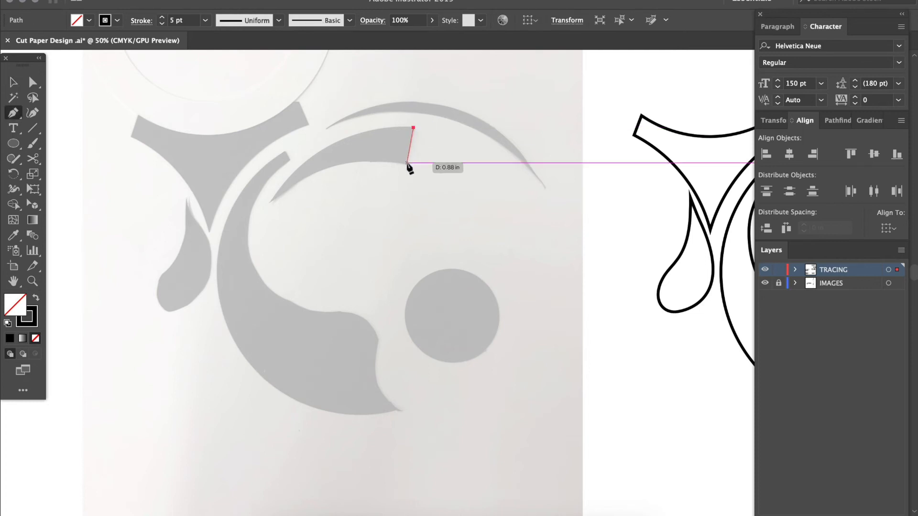
{"action": "left_click", "coordinate": [405, 165]}
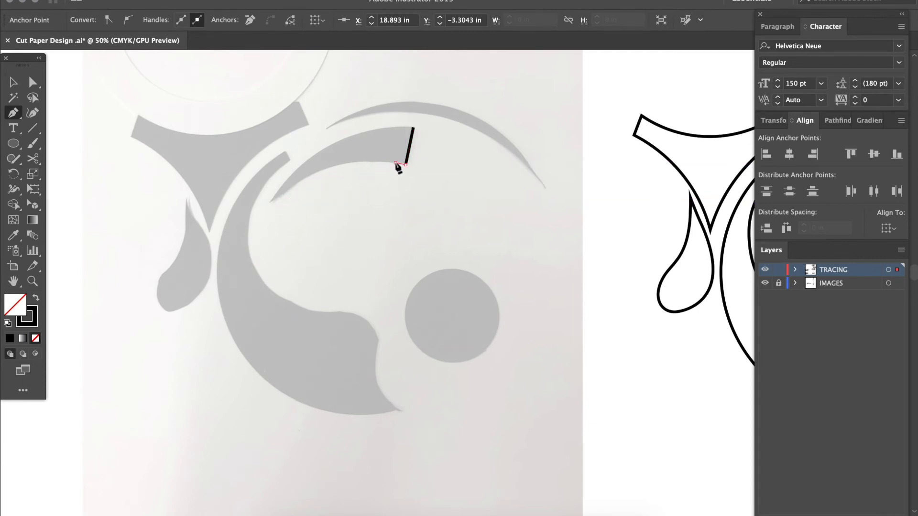
{"action": "left_click_drag", "start_coordinate": [348, 163], "coordinate": [338, 168]}
{"action": "left_click", "coordinate": [325, 164]}
{"action": "left_click", "coordinate": [314, 177]}
{"action": "left_click", "coordinate": [292, 183]}
{"action": "left_click", "coordinate": [274, 197]}
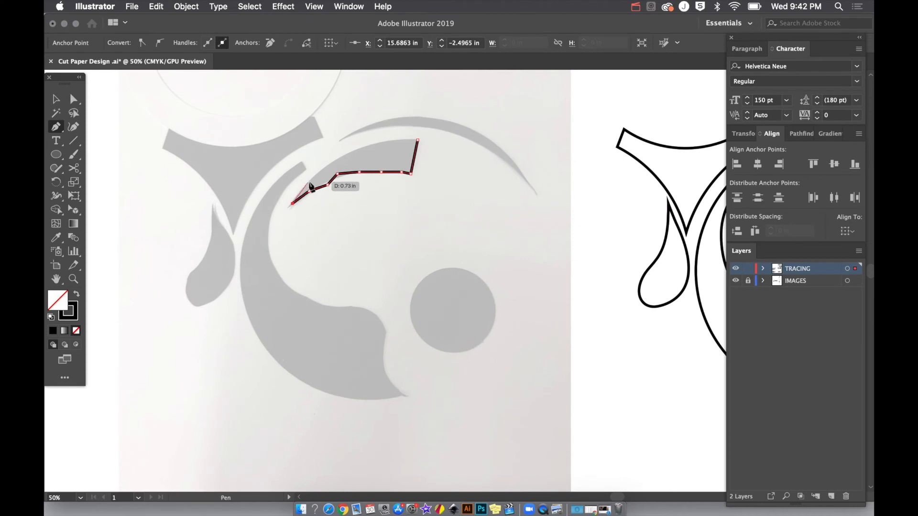
{"action": "left_click", "coordinate": [292, 173]}
{"action": "left_click", "coordinate": [304, 151]}
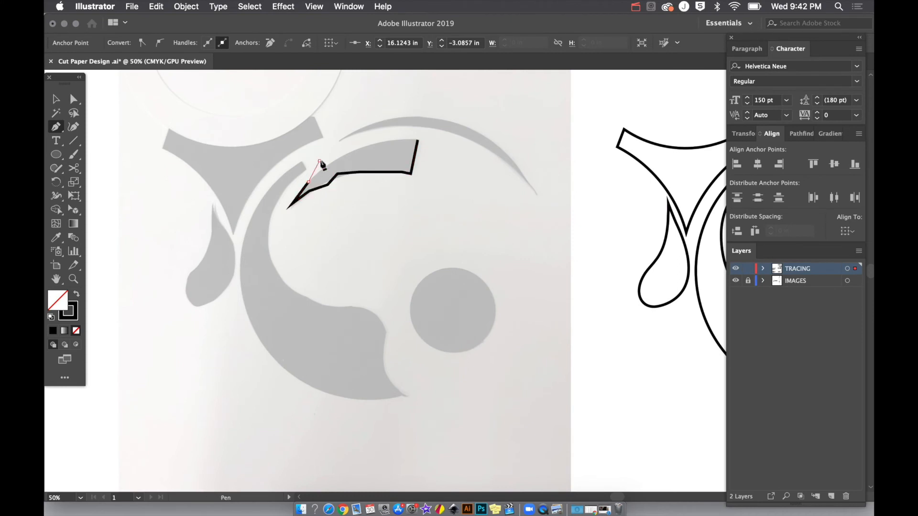
{"action": "left_click", "coordinate": [363, 153]}
Delete the rough, many-pointed trace of the tapered curved piece
{"action": "key", "text": "v"}
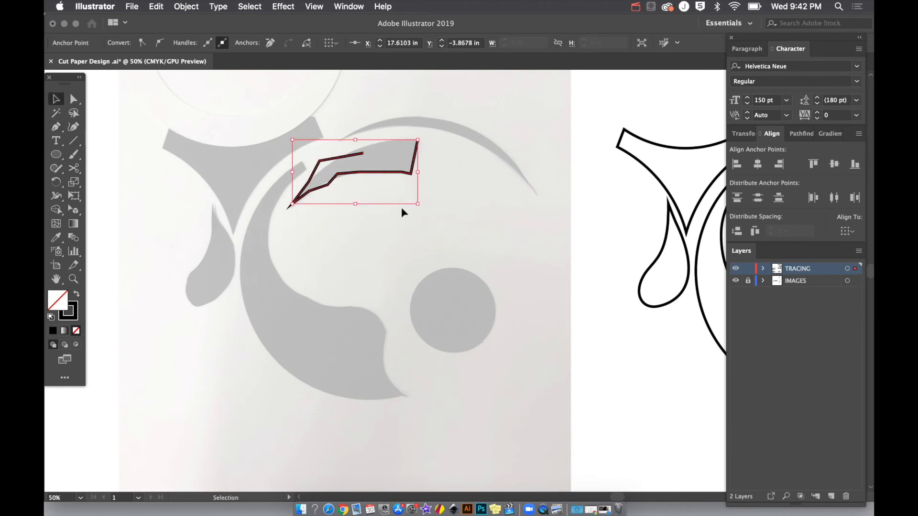
{"action": "left_click", "coordinate": [360, 231]}
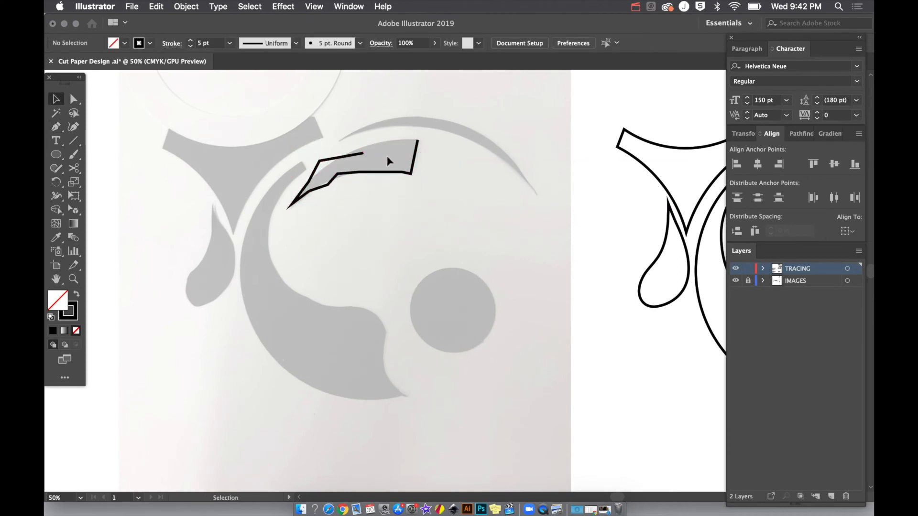
{"action": "left_click", "coordinate": [365, 156]}
{"action": "key", "text": "Delete"}
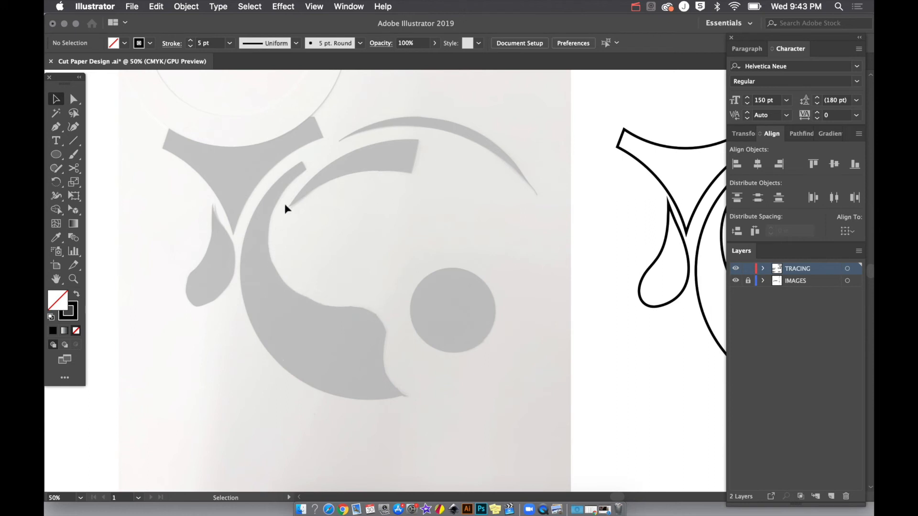
Trace the tapered curved piece below the thin arc as a closed Pen tool path with four corner points and smooth long edges
{"action": "key", "text": "p"}
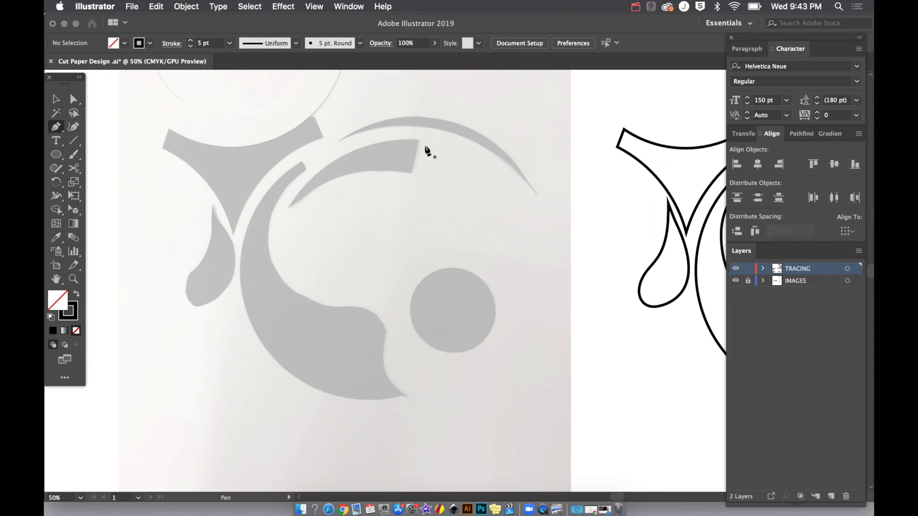
{"action": "left_click", "coordinate": [419, 140]}
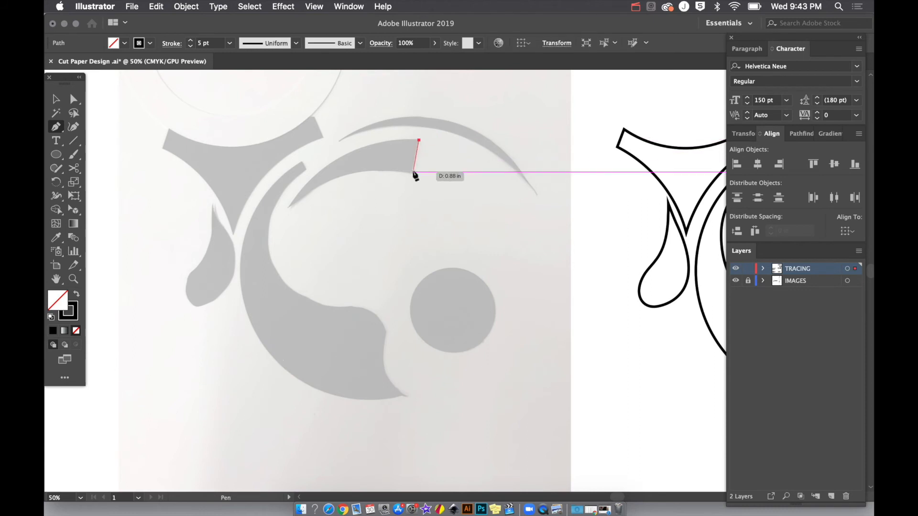
{"action": "left_click", "coordinate": [411, 174]}
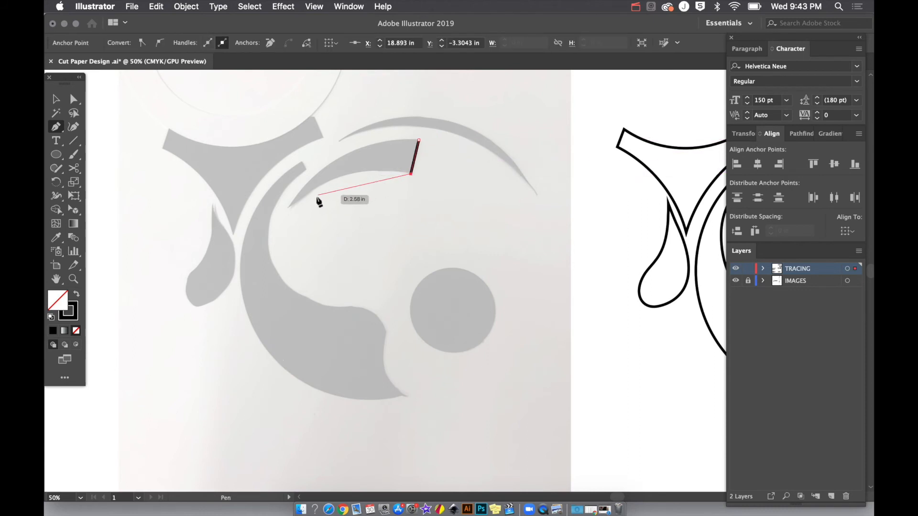
{"action": "mouse_move", "coordinate": [289, 208]}
{"action": "left_mouse_down"}
{"action": "mouse_move", "coordinate": [231, 240]}
{"action": "mouse_move", "coordinate": [218, 252]}
{"action": "mouse_move", "coordinate": [230, 263]}
{"action": "left_mouse_up"}
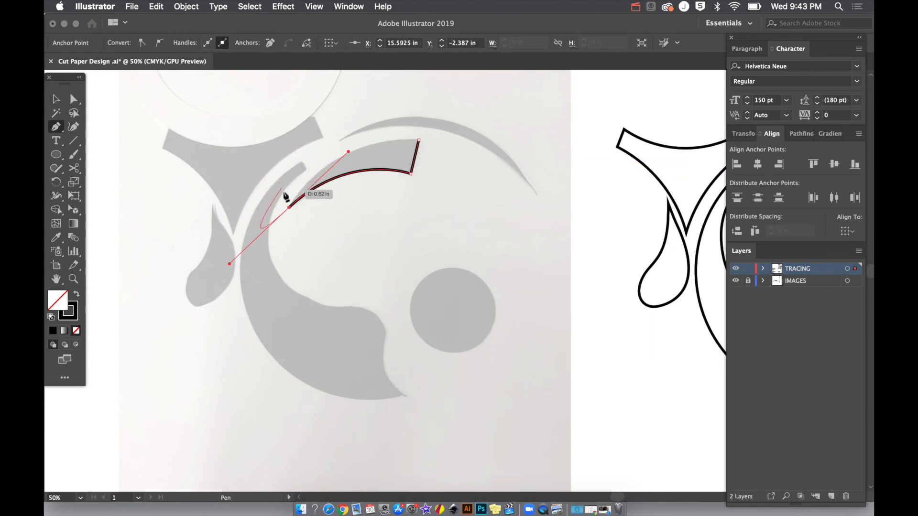
{"action": "left_click", "coordinate": [289, 208]}
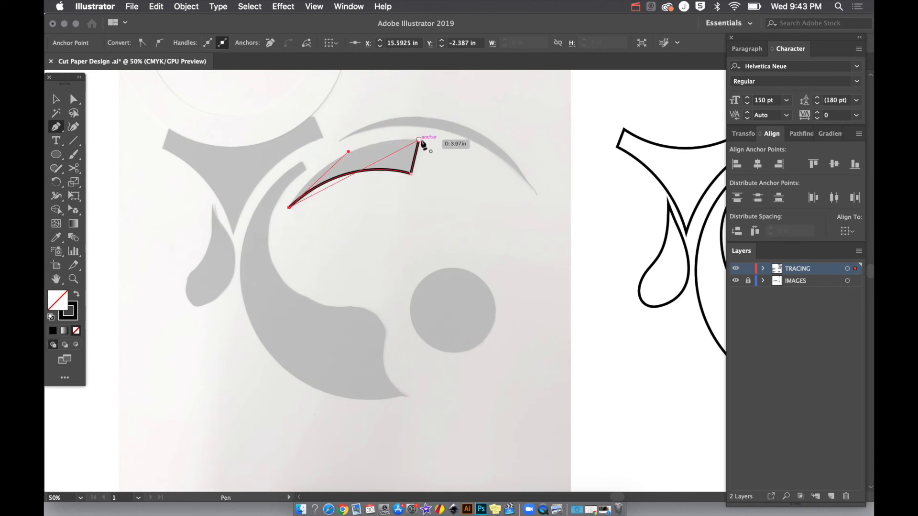
{"action": "left_click_drag", "start_coordinate": [420, 141], "coordinate": [511, 152]}
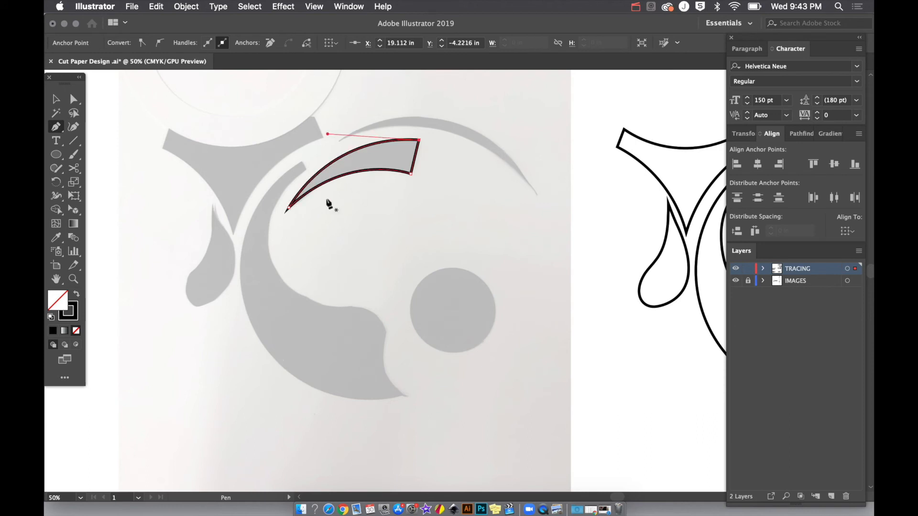
{"action": "key", "text": "v"}
{"action": "left_click", "coordinate": [354, 232]}
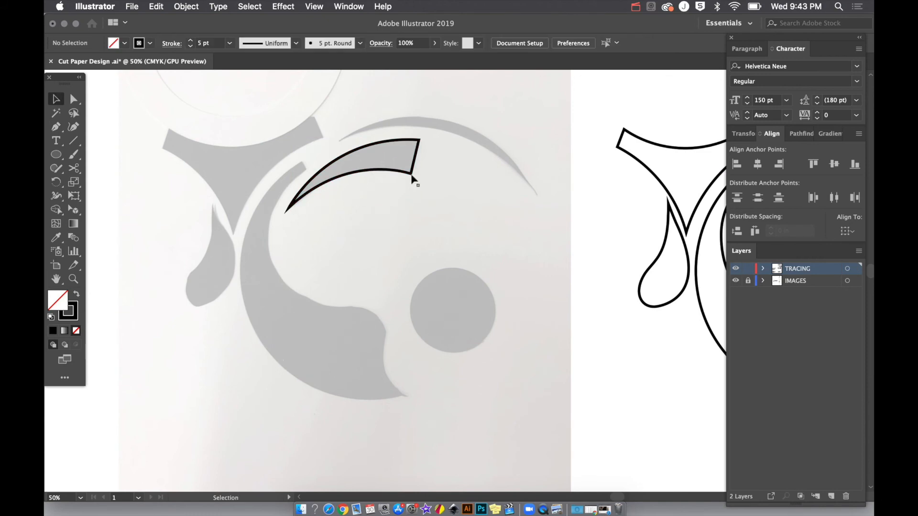
Trace the three-armed piece below the large circle as a closed Pen tool path with curved sides and straight short ends
{"action": "scroll", "coordinate": [360, 263], "scroll_direction": "left", "scroll_amount": 3}
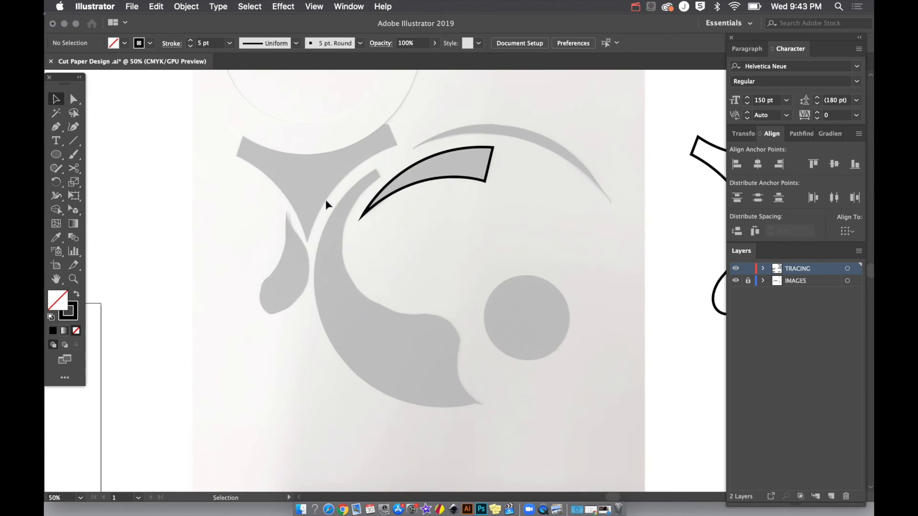
{"action": "key", "text": "p"}
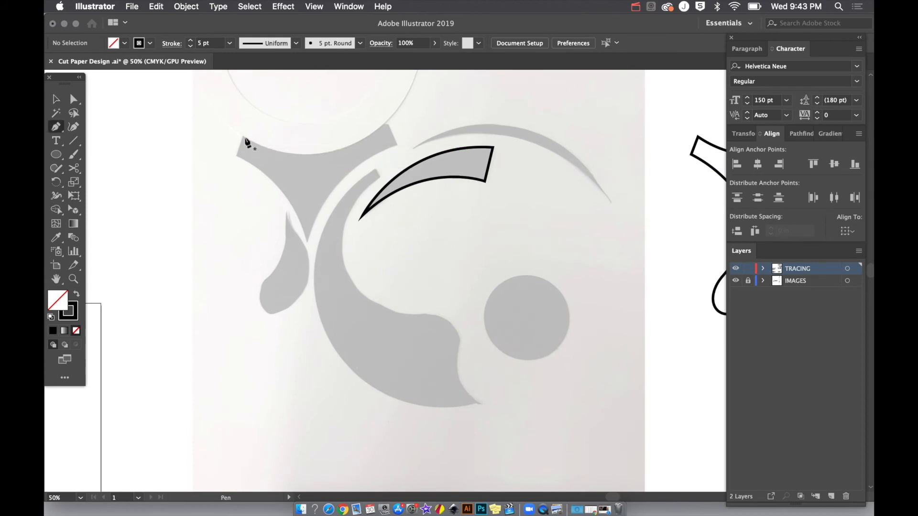
{"action": "left_click", "coordinate": [235, 155]}
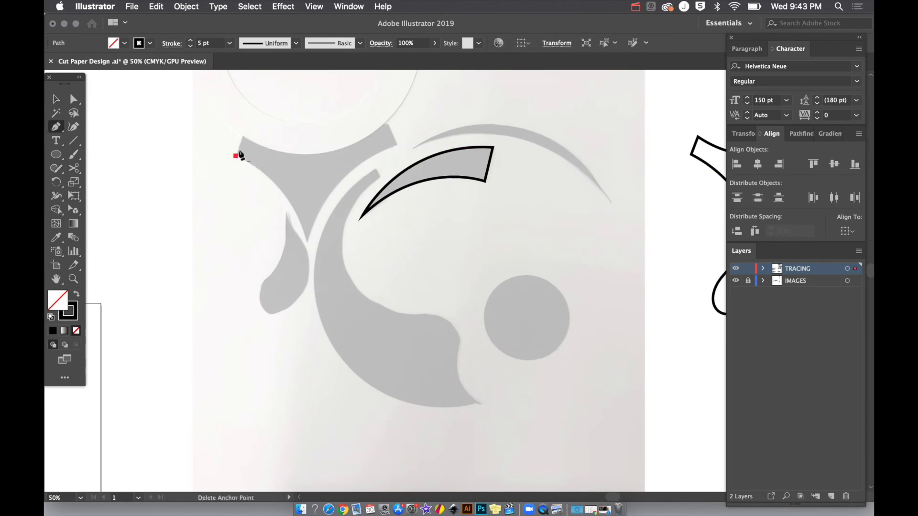
{"action": "left_click", "coordinate": [244, 136]}
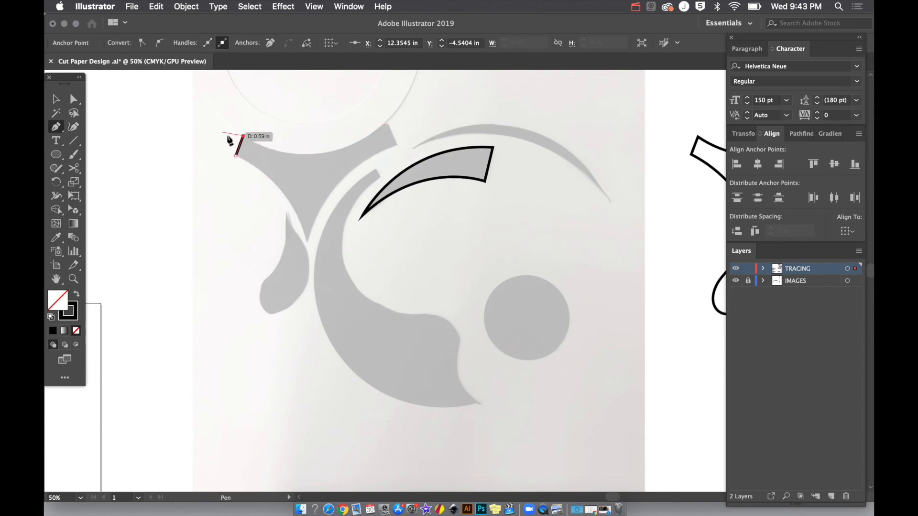
{"action": "left_click_drag", "start_coordinate": [386, 125], "coordinate": [466, 132]}
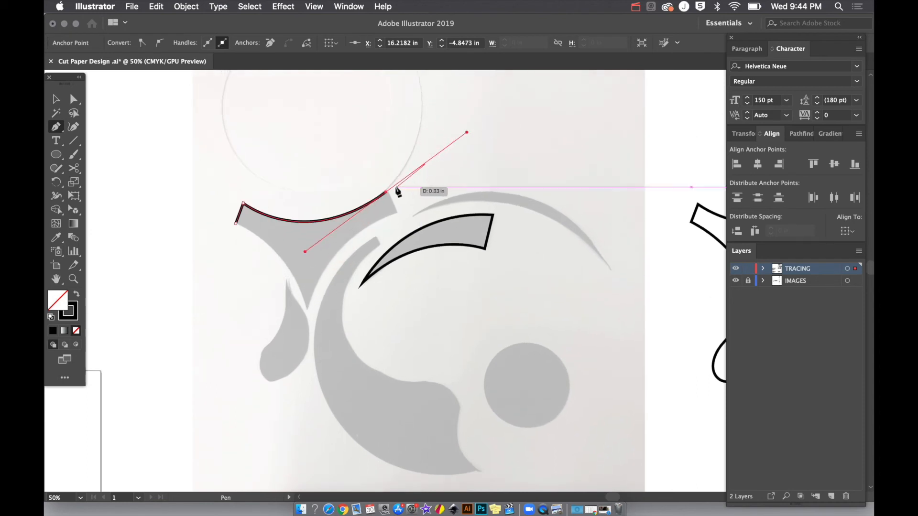
{"action": "left_click", "coordinate": [386, 193]}
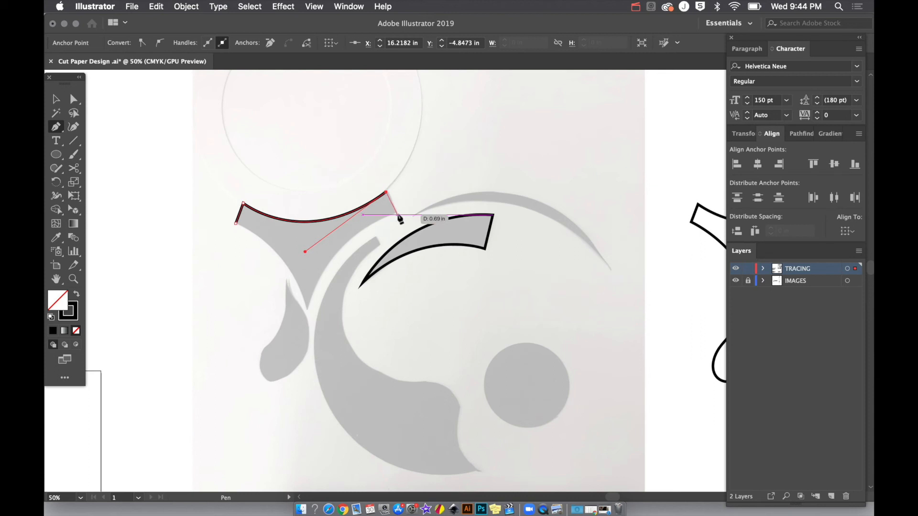
{"action": "left_click", "coordinate": [397, 215]}
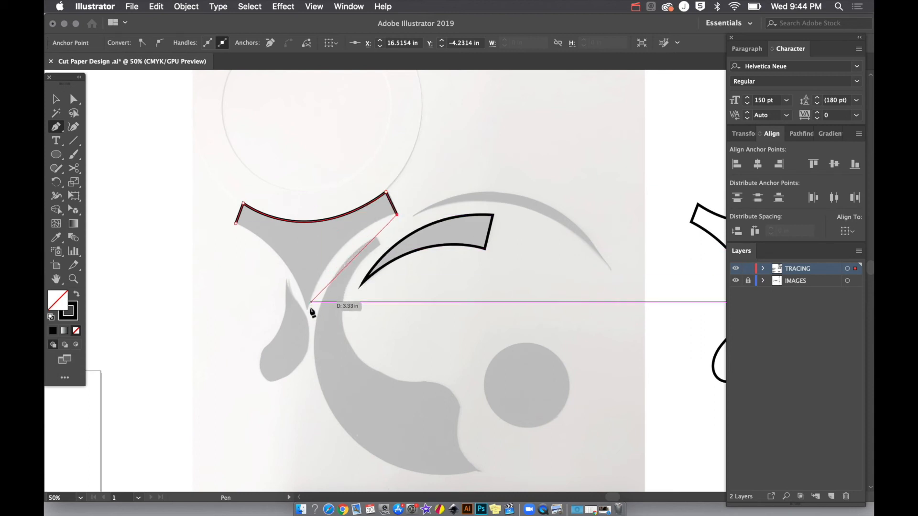
{"action": "left_click_drag", "start_coordinate": [308, 311], "coordinate": [291, 391]}
{"action": "left_click", "coordinate": [309, 311]}
{"action": "left_click_drag", "start_coordinate": [235, 223], "coordinate": [174, 194]}
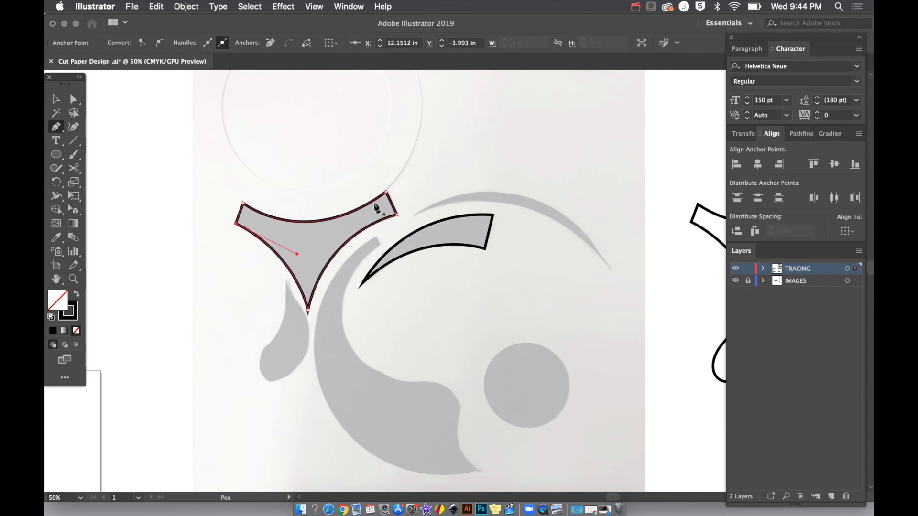
Trace the large comma-shaped piece as a rough closed Pen tool path through its lower tip, inner bulge and narrow upper end
{"action": "scroll", "coordinate": [273, 256], "scroll_direction": "down", "scroll_amount": 3}
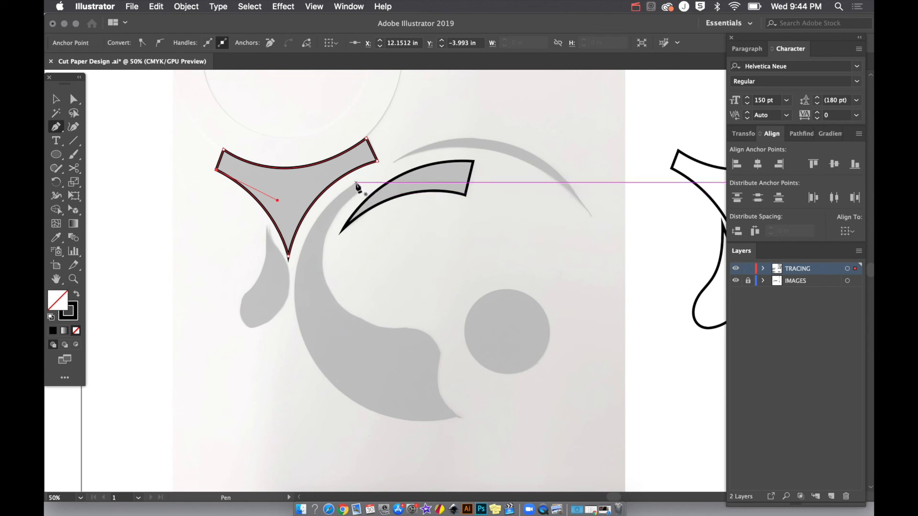
{"action": "left_click", "coordinate": [355, 182]}
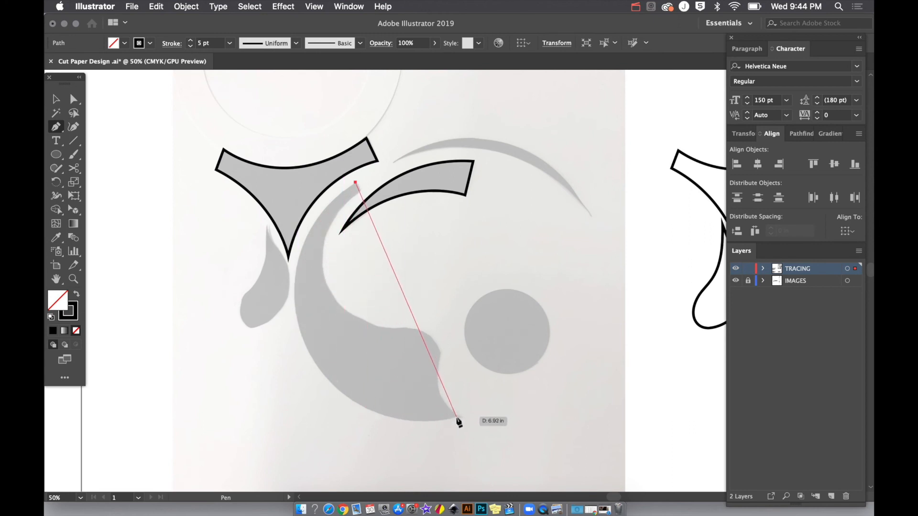
{"action": "left_click_drag", "start_coordinate": [456, 417], "coordinate": [668, 379]}
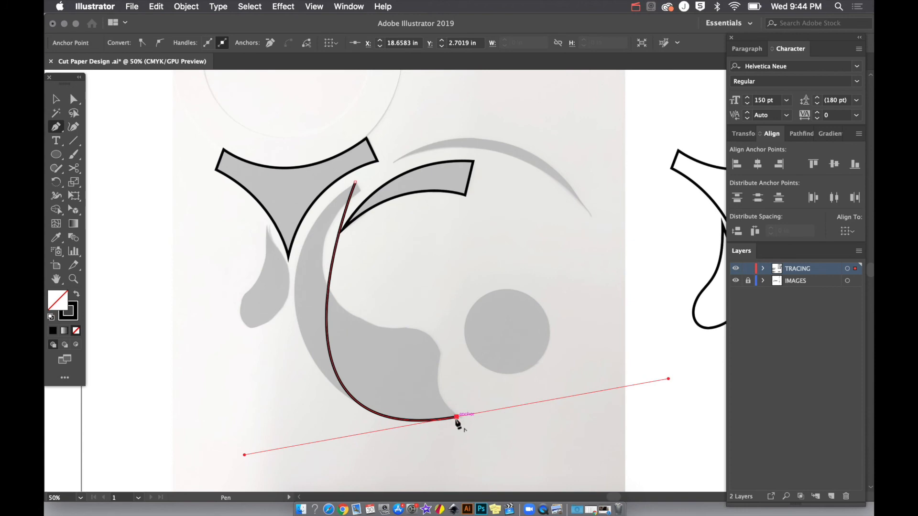
{"action": "left_click_drag", "start_coordinate": [456, 418], "coordinate": [343, 330]}
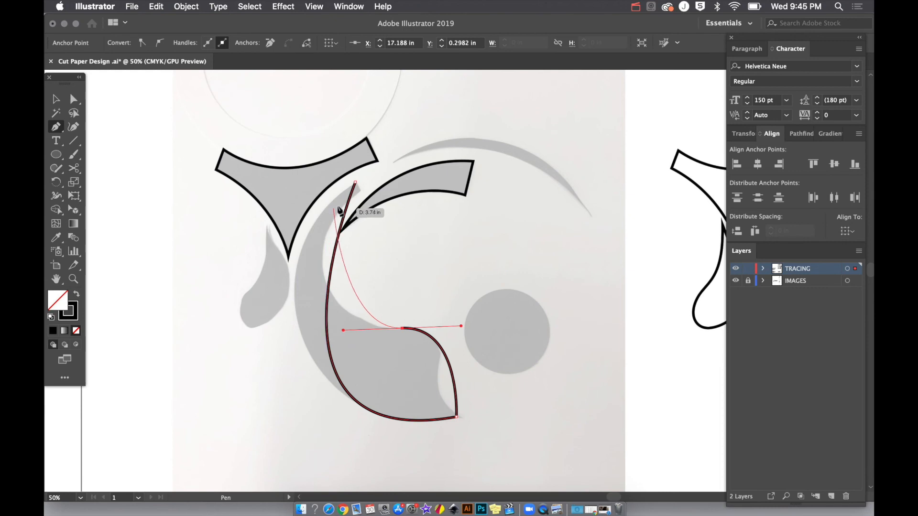
{"action": "left_click_drag", "start_coordinate": [361, 193], "coordinate": [440, 144]}
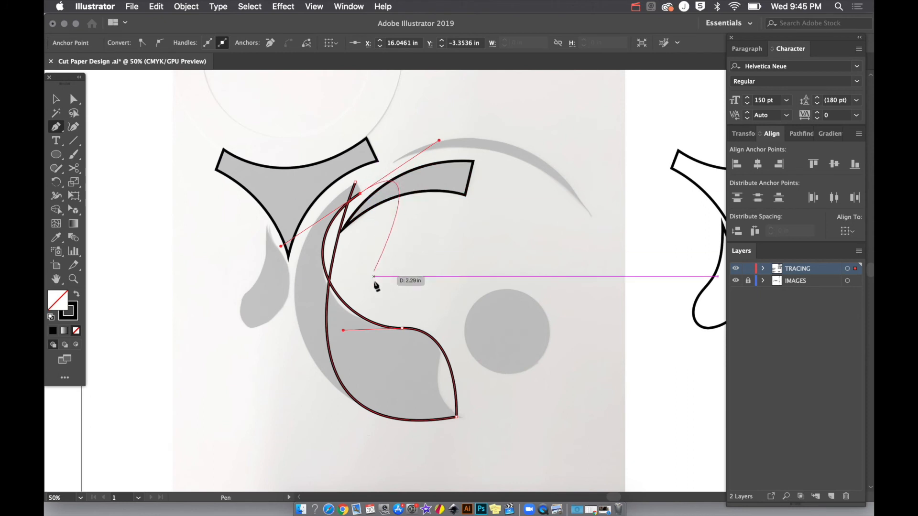
{"action": "left_click", "coordinate": [359, 193]}
{"action": "left_click", "coordinate": [356, 183]}
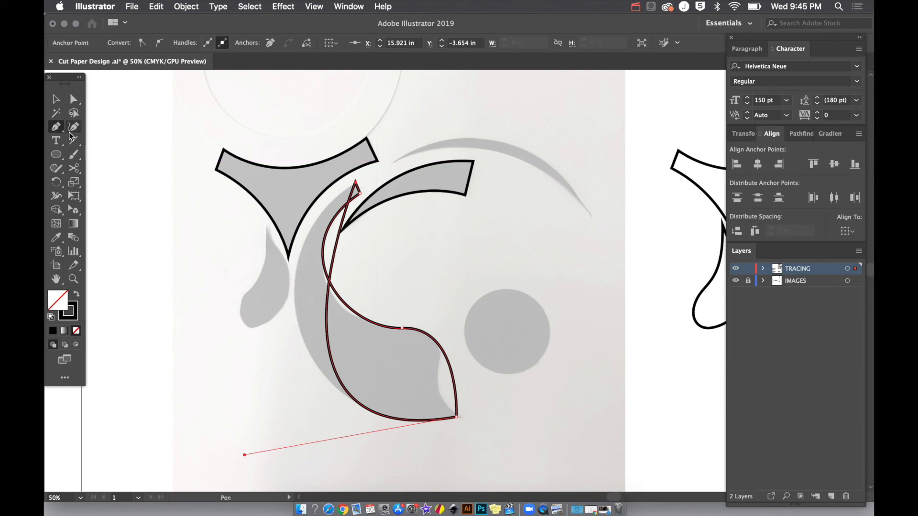
Fit the comma-shaped trace's outer edge to the photo by pulling handles from its upper end point with the Anchor Point tool
{"action": "left_click_drag", "start_coordinate": [57, 130], "coordinate": [111, 168]}
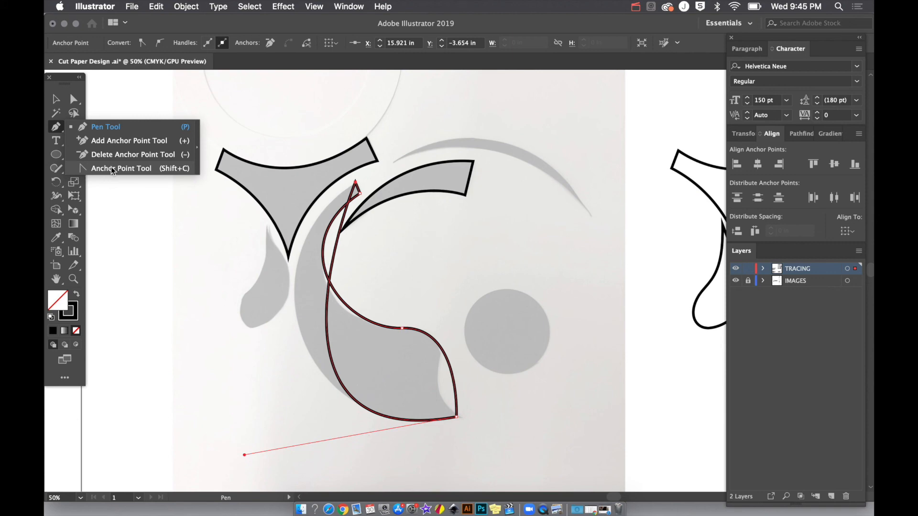
{"action": "left_click_drag", "start_coordinate": [111, 168], "coordinate": [112, 168]}
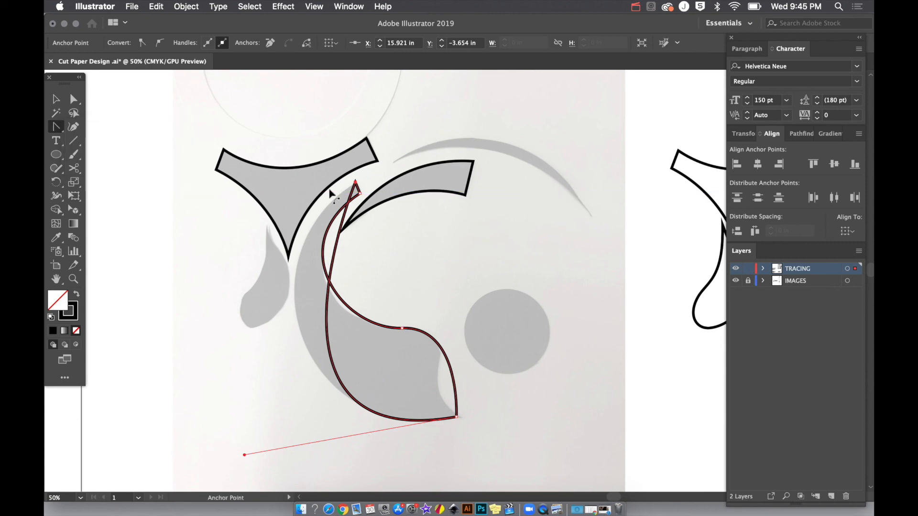
{"action": "left_click_drag", "start_coordinate": [355, 182], "coordinate": [279, 209]}
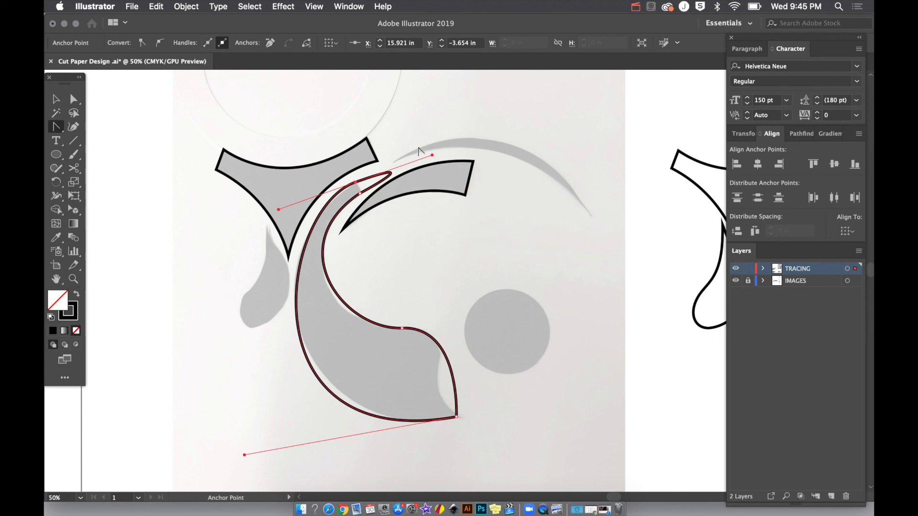
{"action": "left_click", "coordinate": [354, 182]}
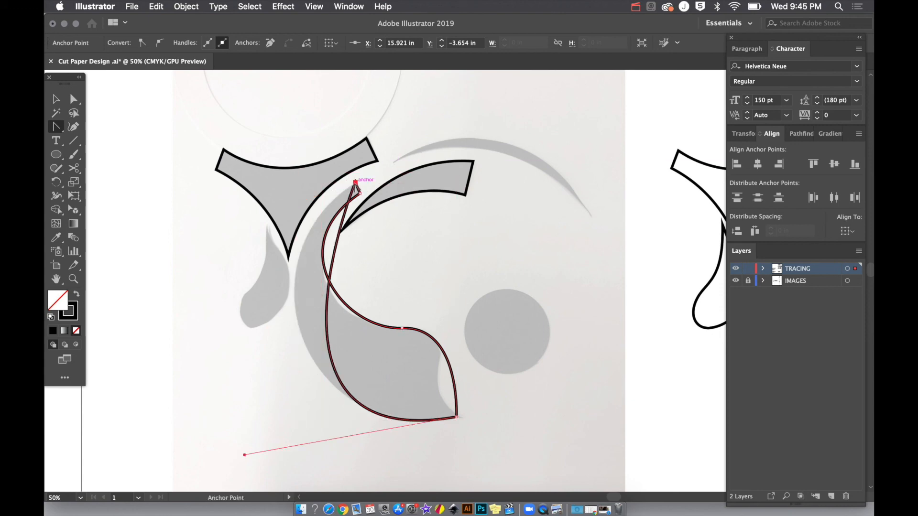
{"action": "left_click_drag", "start_coordinate": [355, 182], "coordinate": [274, 215]}
{"action": "left_click_drag", "start_coordinate": [244, 456], "coordinate": [265, 445]}
{"action": "left_click_drag", "start_coordinate": [273, 215], "coordinate": [261, 222]}
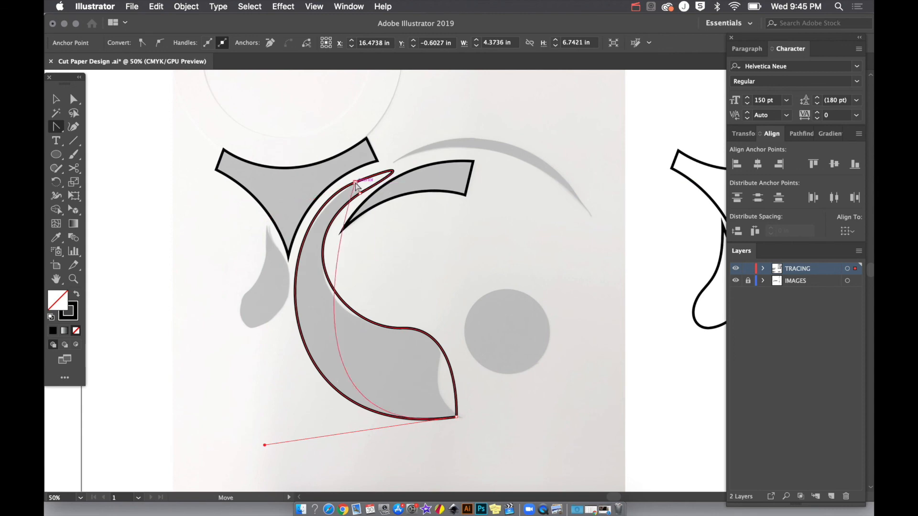
Undo the upper end point's conversion to a corner and shorten its outward handle to square off the narrow end
{"action": "left_click", "coordinate": [355, 183]}
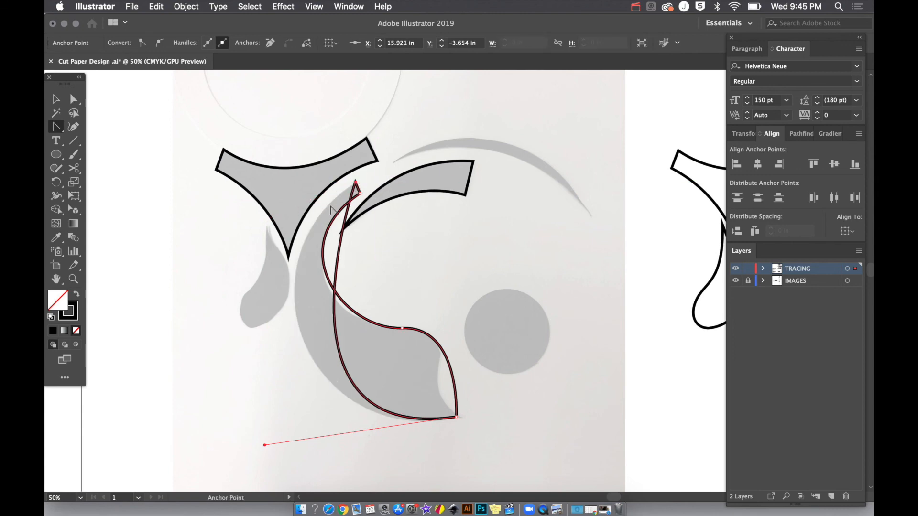
{"action": "key", "text": "super+z"}
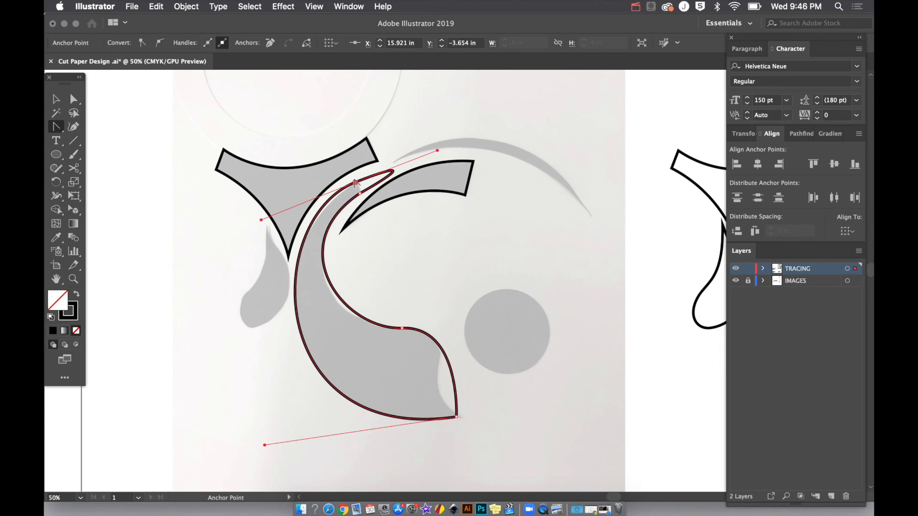
{"action": "key", "text": "super+1"}
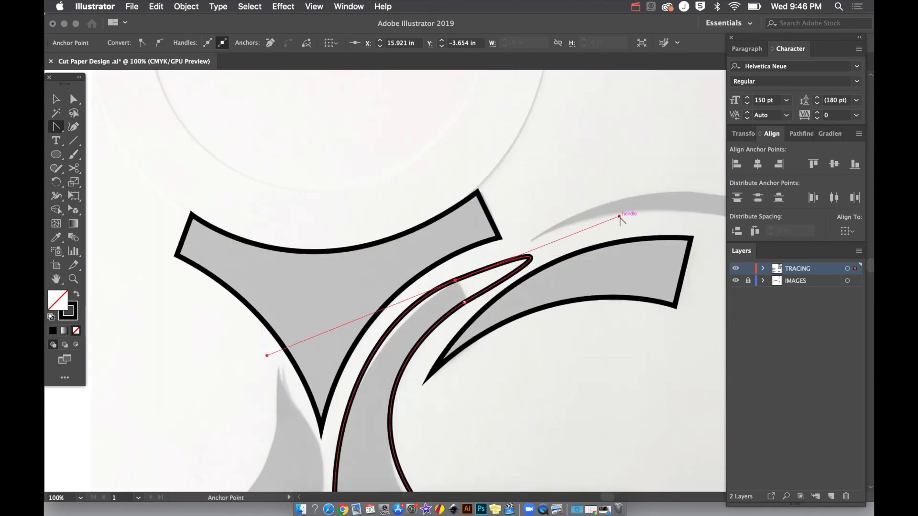
{"action": "left_click_drag", "start_coordinate": [619, 213], "coordinate": [496, 282]}
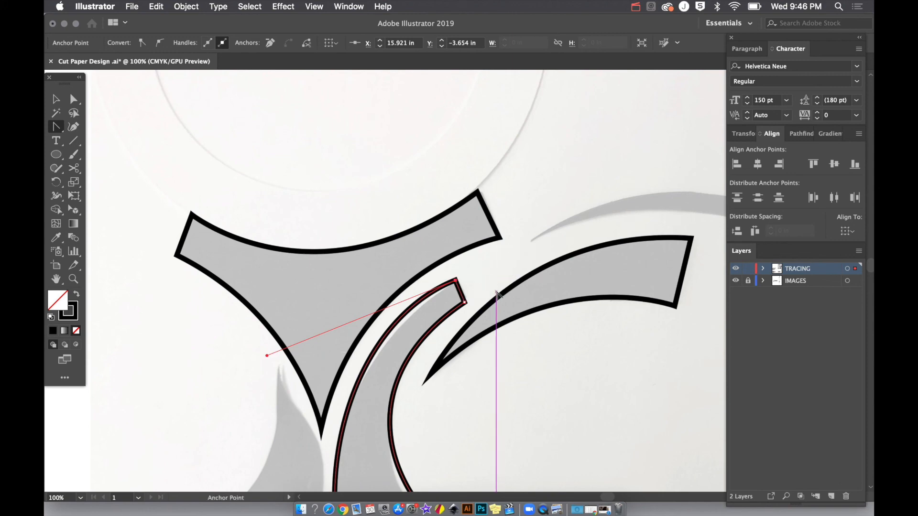
Reshape the comma-shaped trace's inner edge by pulling new handles from the anchor on its bulge
{"action": "scroll", "coordinate": [497, 295], "scroll_direction": "down", "scroll_amount": 4}
{"action": "key", "text": "super+minus"}
{"action": "scroll", "coordinate": [498, 293], "scroll_direction": "down", "scroll_amount": 4}
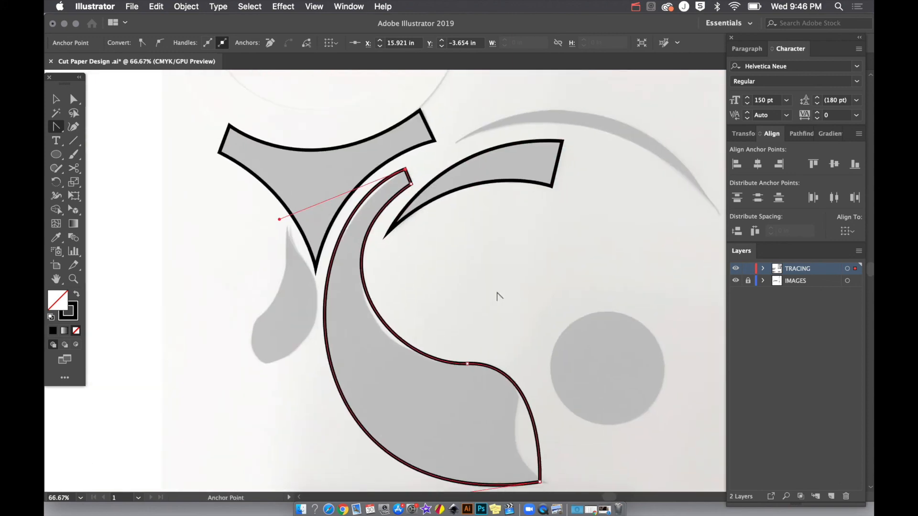
{"action": "left_click_drag", "start_coordinate": [467, 366], "coordinate": [382, 371]}
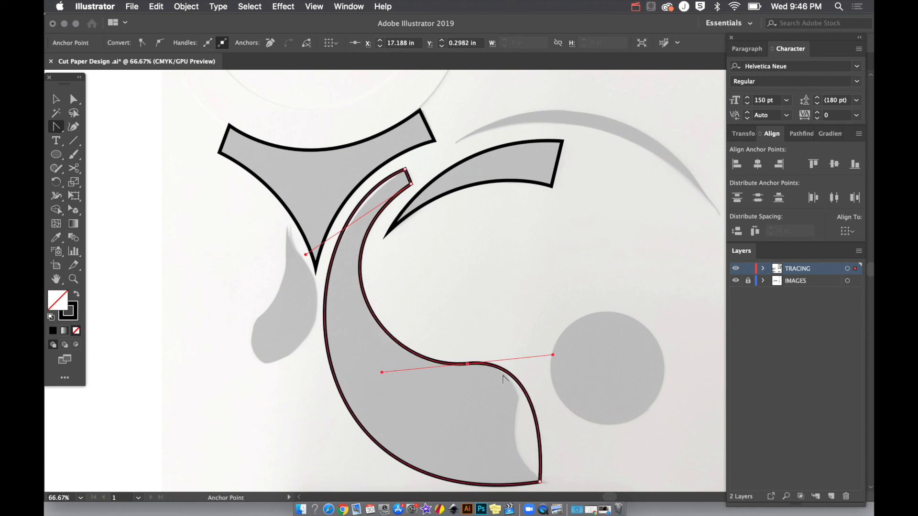
Try to reshape the comma-shaped trace at its lower tip by pulling new handles, and undo the change
{"action": "scroll", "coordinate": [553, 392], "scroll_direction": "down", "scroll_amount": 3}
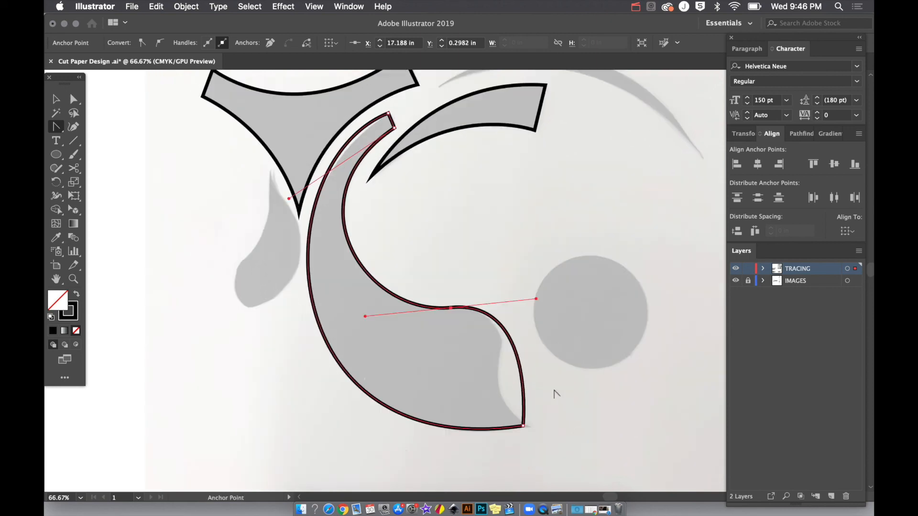
{"action": "left_click_drag", "start_coordinate": [519, 418], "coordinate": [449, 350]}
{"action": "scroll", "coordinate": [448, 351], "scroll_direction": "down", "scroll_amount": 1}
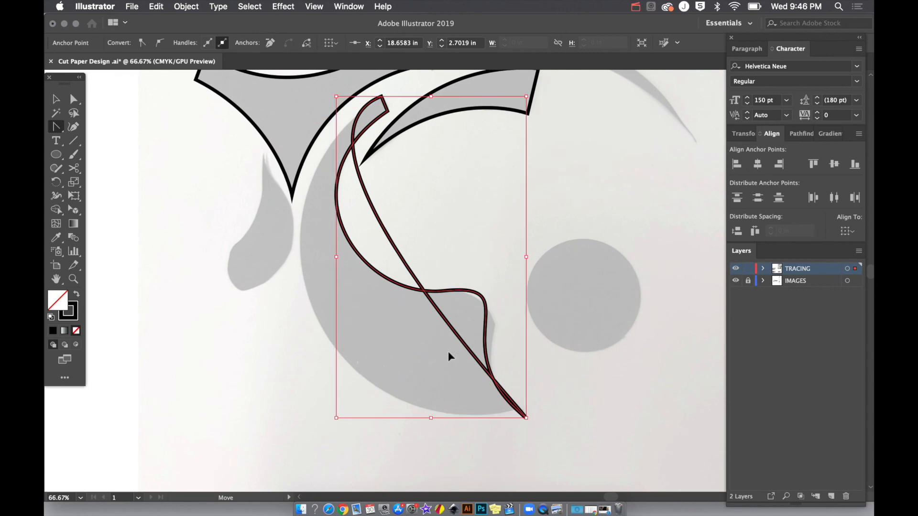
{"action": "key", "text": "super+z"}
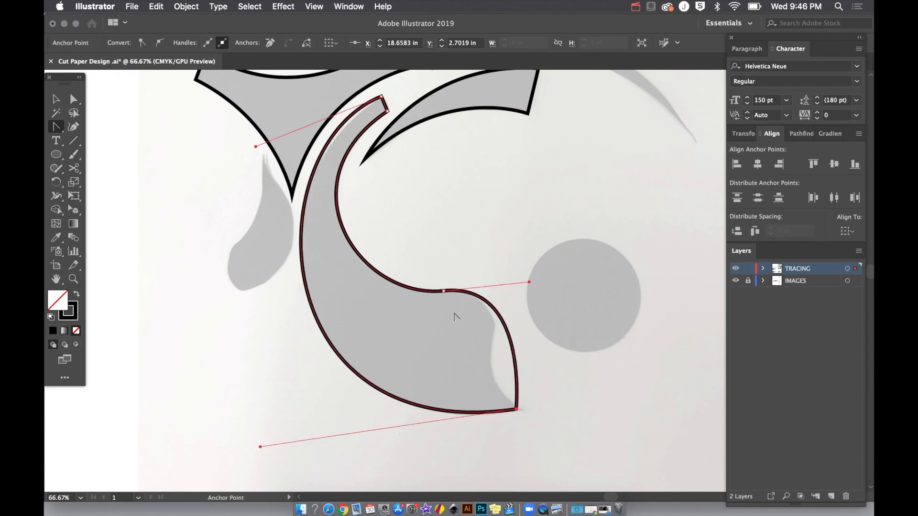
Add an anchor point midway along the comma-shaped trace's short edge above the lower tip and move it inward onto the photo's edge
{"action": "key", "text": "p"}
{"action": "left_click", "coordinate": [515, 354]}
{"action": "key", "text": "a"}
{"action": "left_click_drag", "start_coordinate": [518, 353], "coordinate": [494, 373]}
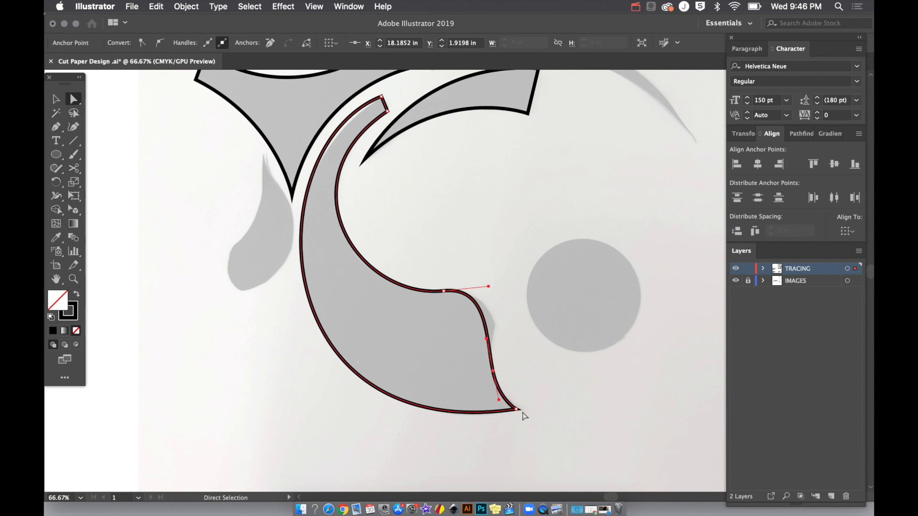
Smooth the added anchor with near-vertical handles using the Anchor Point tool, and slightly lengthen the bulge anchor's outward handle
{"action": "key", "text": "shift+c"}
{"action": "left_click_drag", "start_coordinate": [54, 127], "coordinate": [127, 168]}
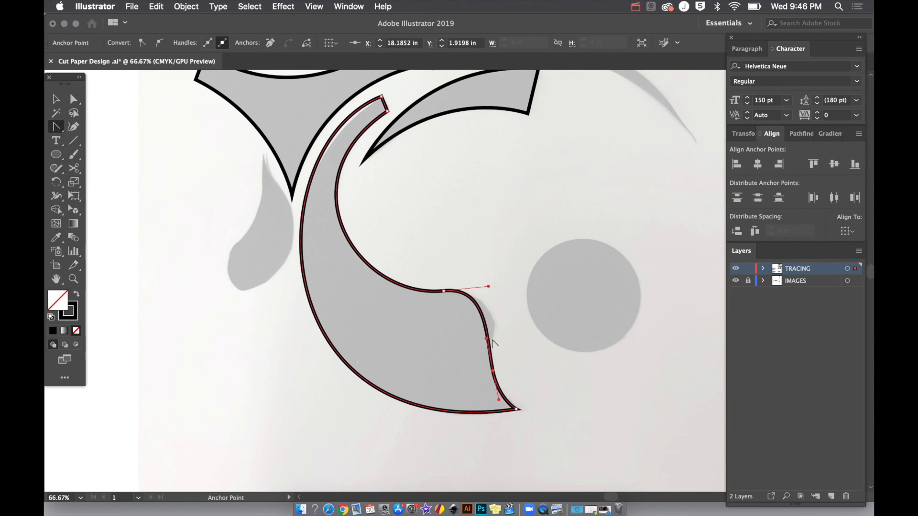
{"action": "left_click_drag", "start_coordinate": [493, 371], "coordinate": [494, 331]}
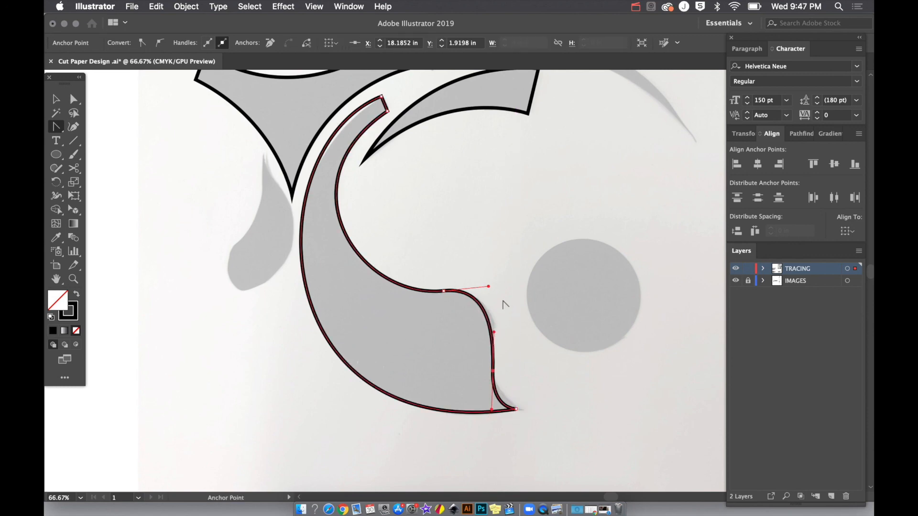
{"action": "left_click_drag", "start_coordinate": [491, 288], "coordinate": [357, 298]}
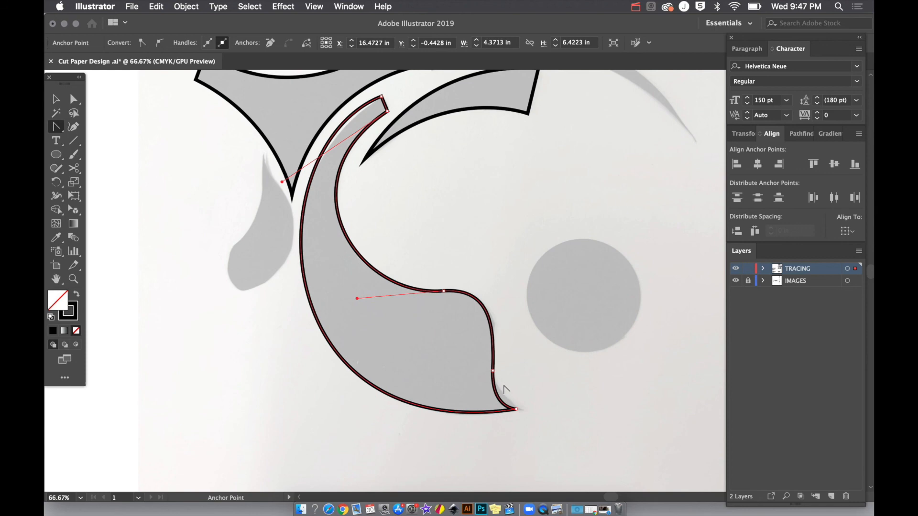
Move the added anchor slightly up along the edge and pull slanted handles from it to form the concave notch above the tip
{"action": "key", "text": "a"}
{"action": "left_click_drag", "start_coordinate": [493, 370], "coordinate": [491, 354]}
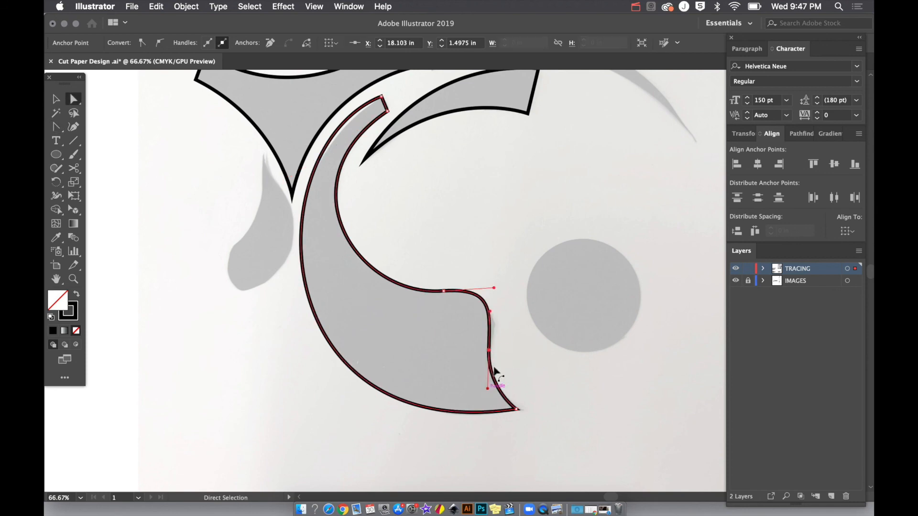
{"action": "key", "text": "shift+c"}
{"action": "left_click_drag", "start_coordinate": [489, 351], "coordinate": [499, 327]}
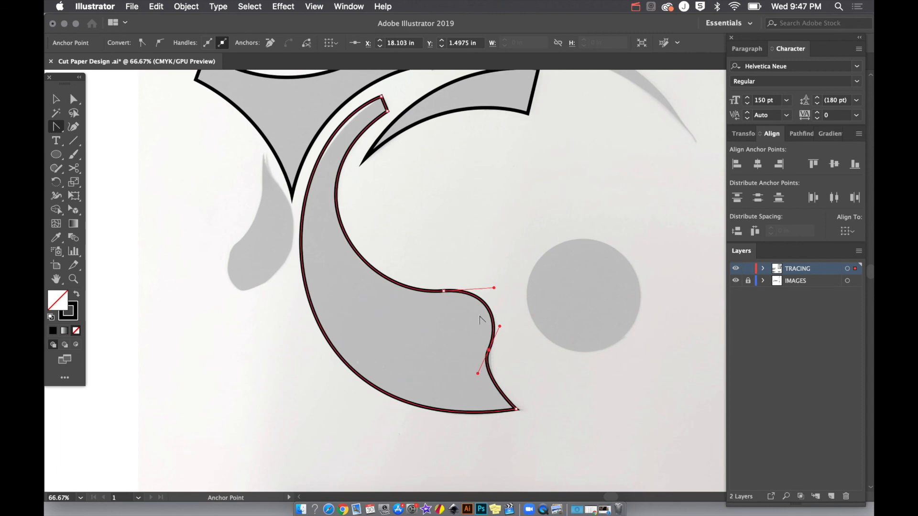
Deselect the comma-shaped trace and compare it with the photo by hiding and showing the TRACING layer
{"action": "key", "text": "v"}
{"action": "left_click", "coordinate": [484, 236]}
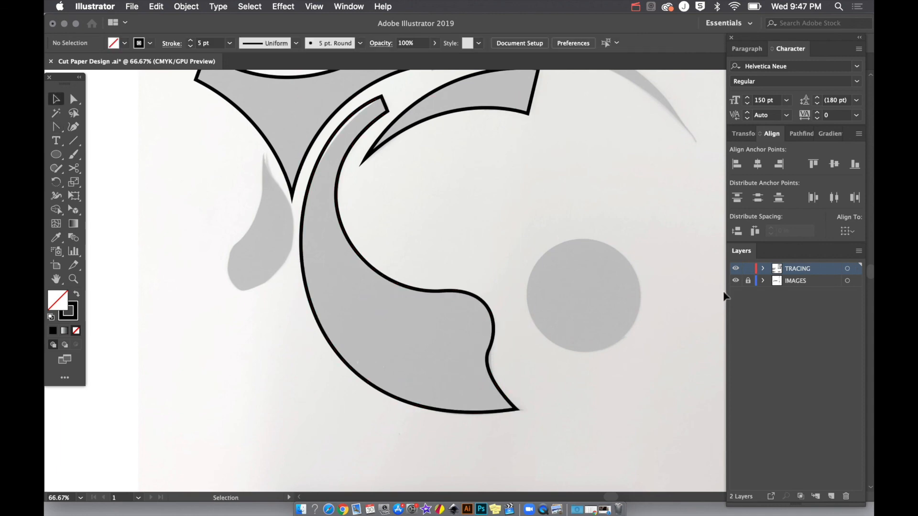
{"action": "left_click", "coordinate": [735, 268]}
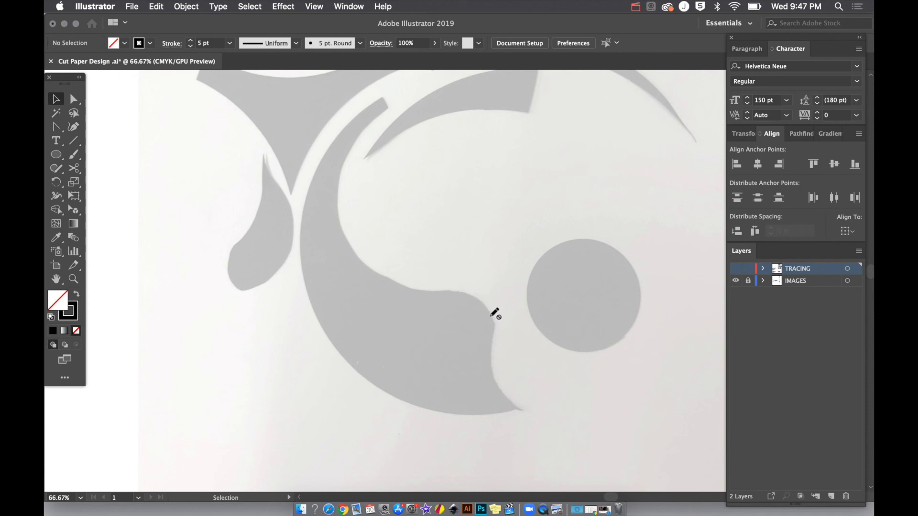
{"action": "left_click", "coordinate": [735, 268]}
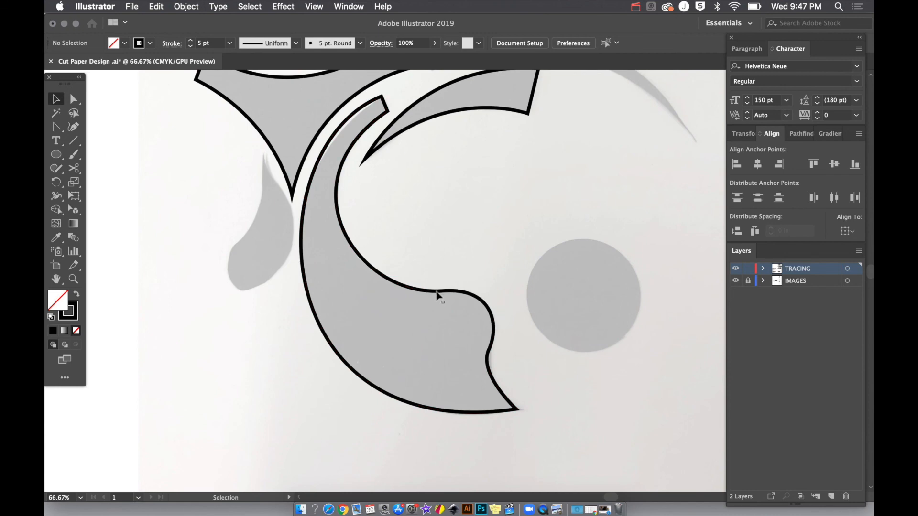
Compare the traced curved design with its complete outline and solid black versions beside the photo
{"action": "scroll", "coordinate": [440, 314], "scroll_direction": "down", "scroll_amount": 4}
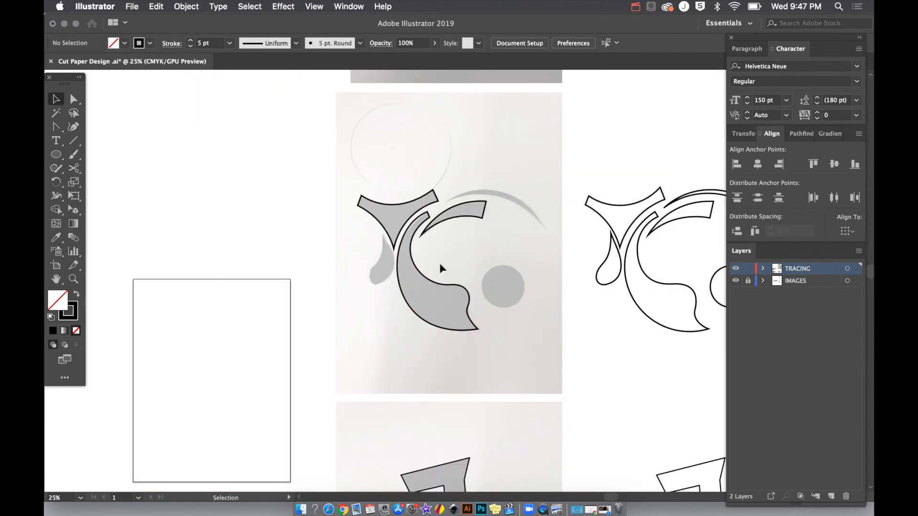
{"action": "scroll", "coordinate": [358, 271], "scroll_direction": "right", "scroll_amount": 3}
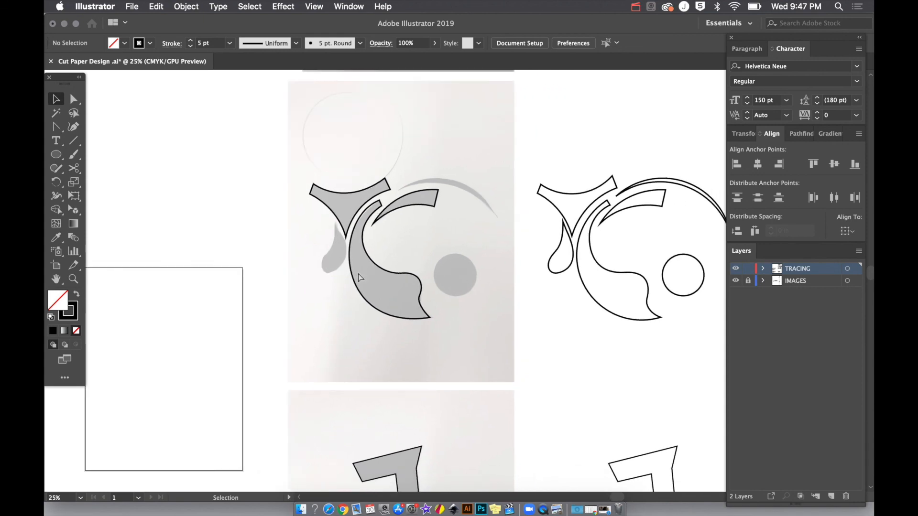
{"action": "scroll", "coordinate": [357, 272], "scroll_direction": "down", "scroll_amount": 1}
{"action": "scroll", "coordinate": [356, 269], "scroll_direction": "right", "scroll_amount": 4}
{"action": "scroll", "coordinate": [359, 276], "scroll_direction": "right", "scroll_amount": 4}
{"action": "scroll", "coordinate": [358, 276], "scroll_direction": "down", "scroll_amount": 2}
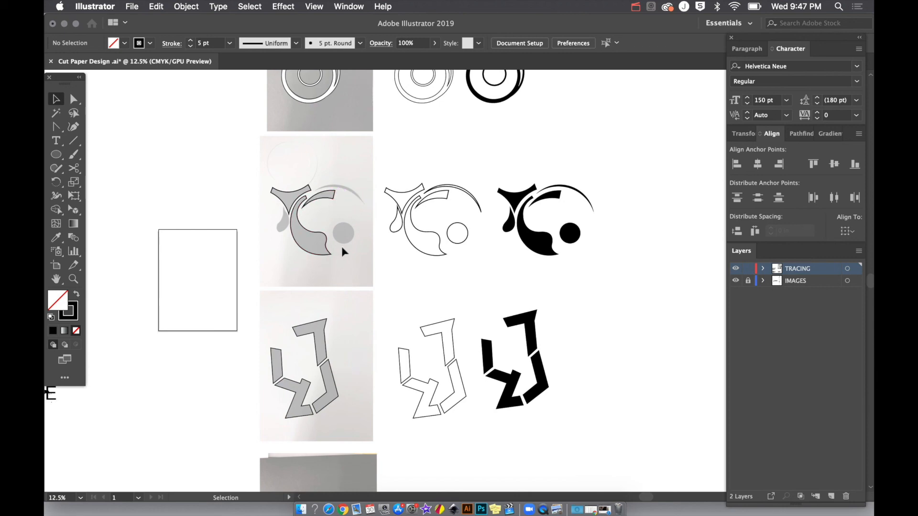
Review the list of tracing techniques and tools beside the artboard, along with the overview of all photographed designs
{"action": "scroll", "coordinate": [342, 246], "scroll_direction": "left", "scroll_amount": 10}
{"action": "scroll", "coordinate": [342, 246], "scroll_direction": "down", "scroll_amount": 4}
{"action": "scroll", "coordinate": [343, 251], "scroll_direction": "down", "scroll_amount": 3}
{"action": "scroll", "coordinate": [342, 251], "scroll_direction": "left", "scroll_amount": 4}
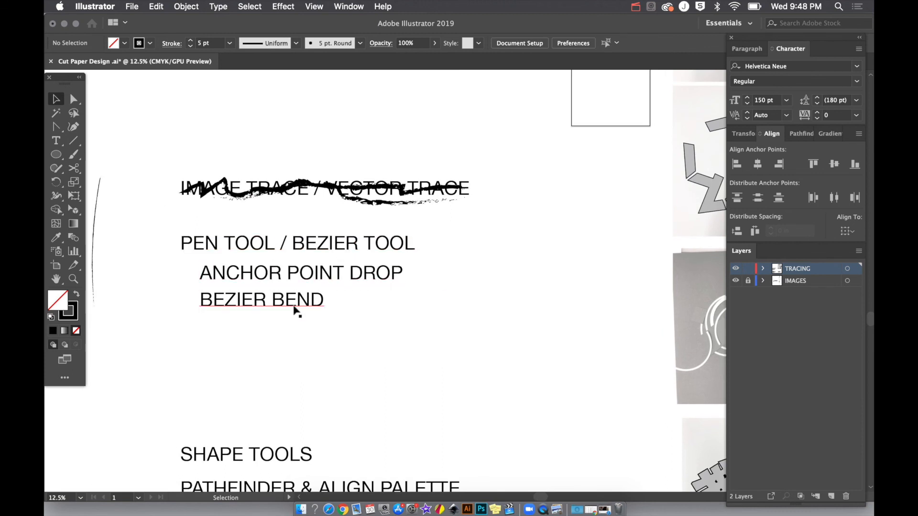
{"action": "scroll", "coordinate": [295, 310], "scroll_direction": "down", "scroll_amount": 6}
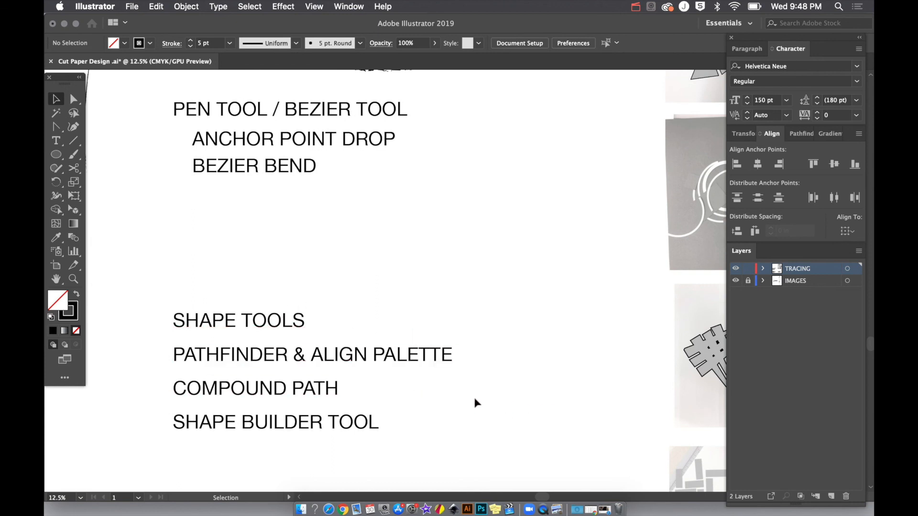
{"action": "key", "text": "super+minus"}
{"action": "key", "text": "super+minus"}
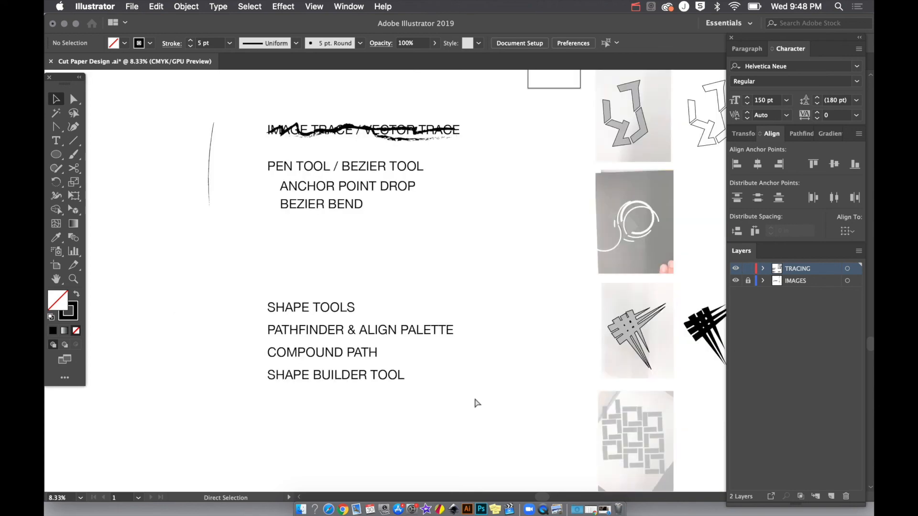
{"action": "scroll", "coordinate": [474, 403], "scroll_direction": "right", "scroll_amount": 5}
{"action": "scroll", "coordinate": [474, 397], "scroll_direction": "up", "scroll_amount": 4}
{"action": "scroll", "coordinate": [474, 397], "scroll_direction": "right", "scroll_amount": 4}
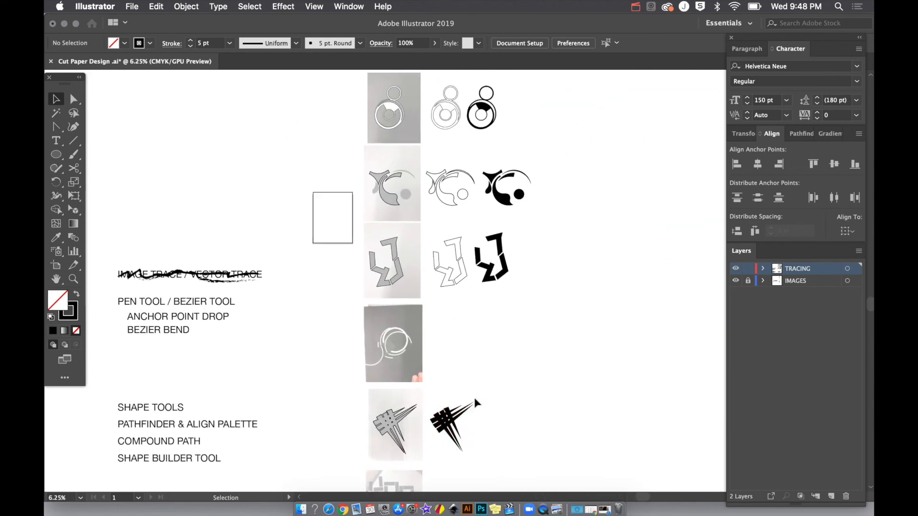